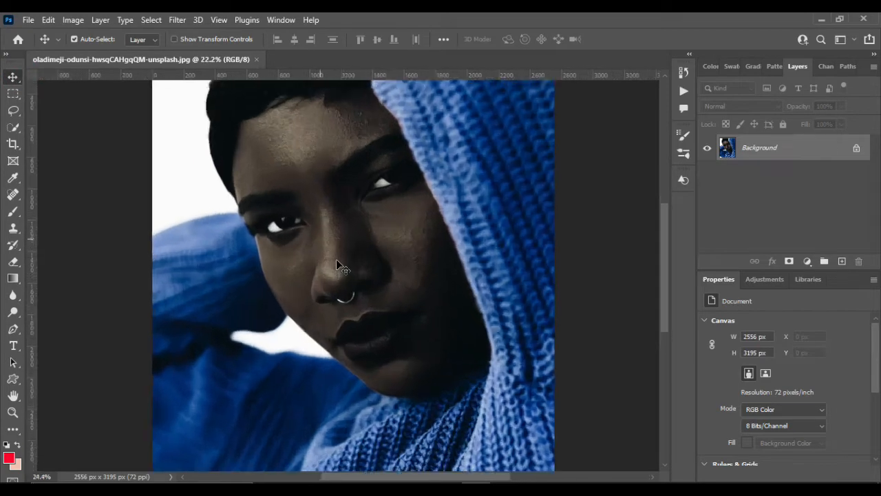
- Duplicate the Background layer of the portrait
scroll(336, 258, "down", 3)
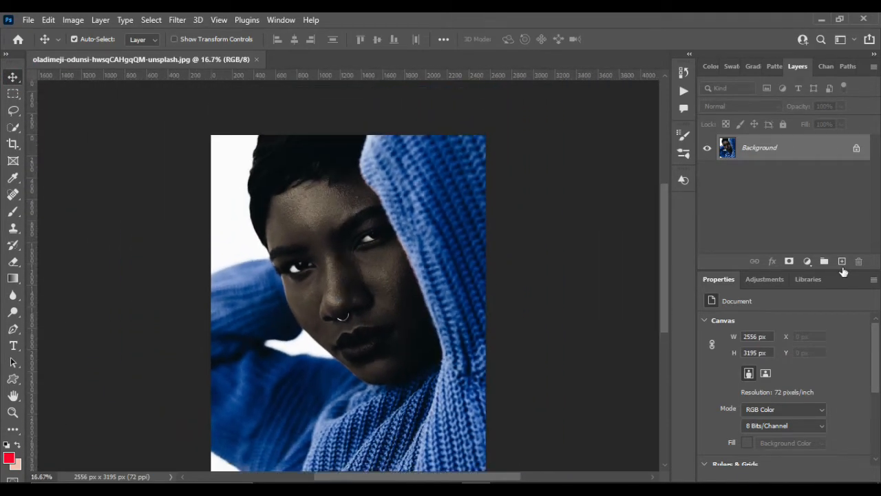
left_click(798, 152)
key("ctrl+j")
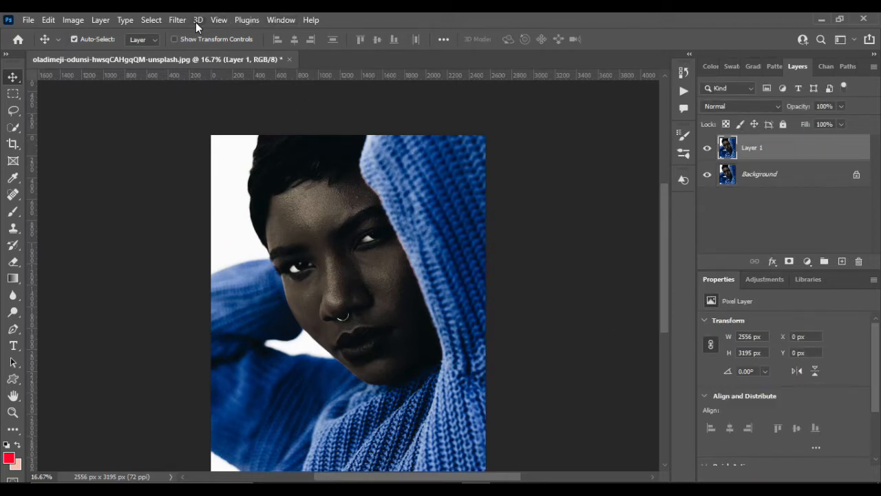
scroll(263, 253, "down", 1)
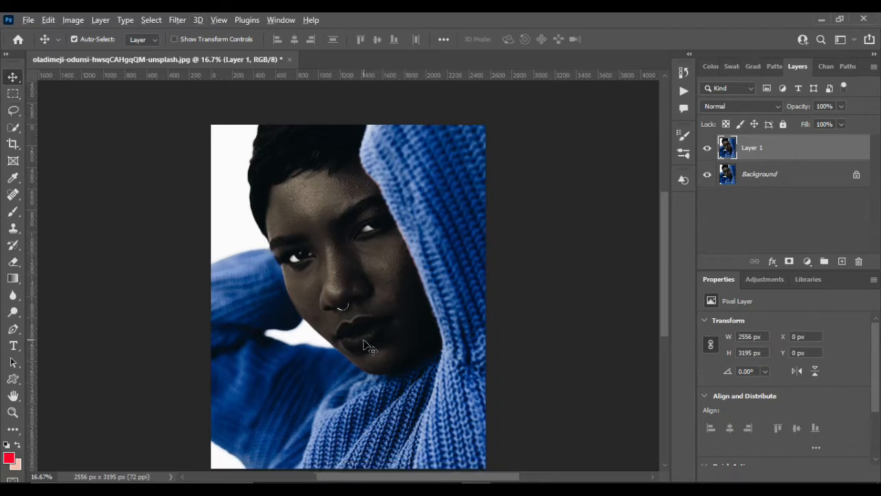
scroll(365, 346, "up", 3)
scroll(365, 345, "up", 3)
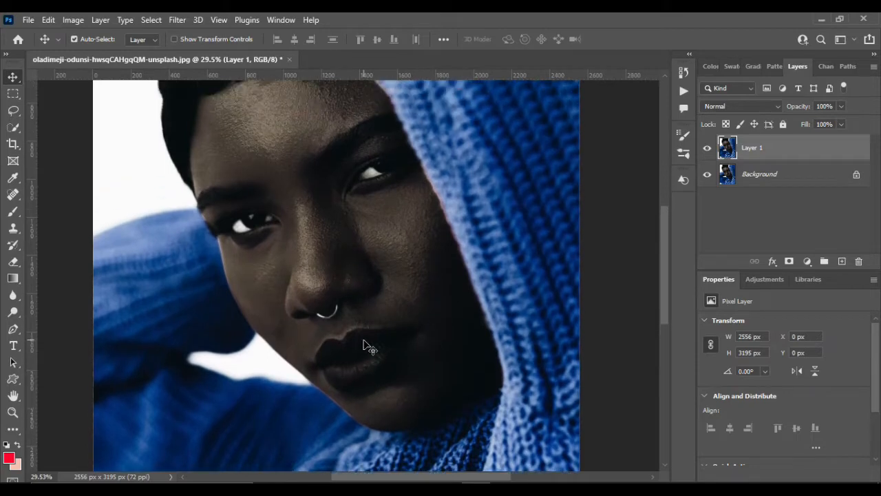
scroll(365, 345, "down", 1)
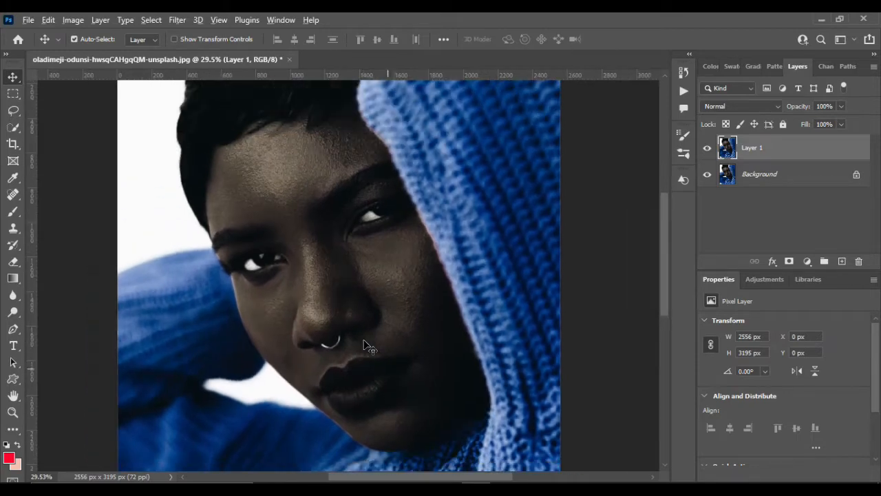
scroll(367, 372, "up", 1)
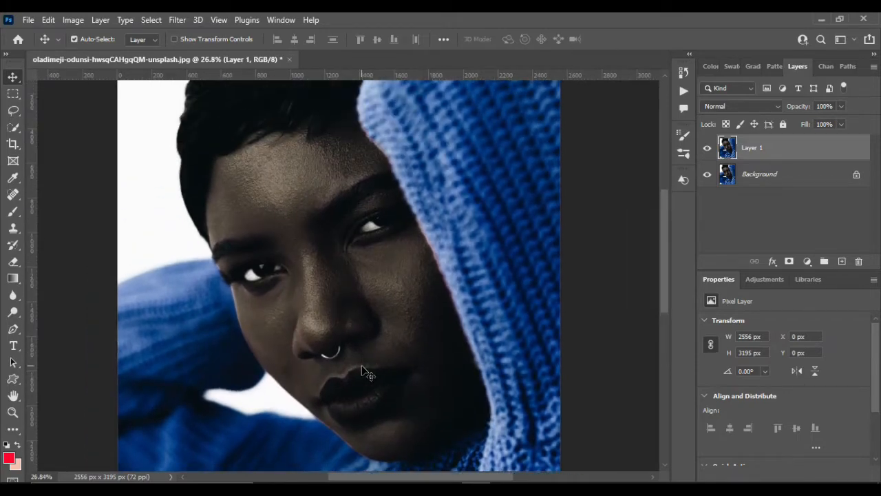
left_click(11, 112)
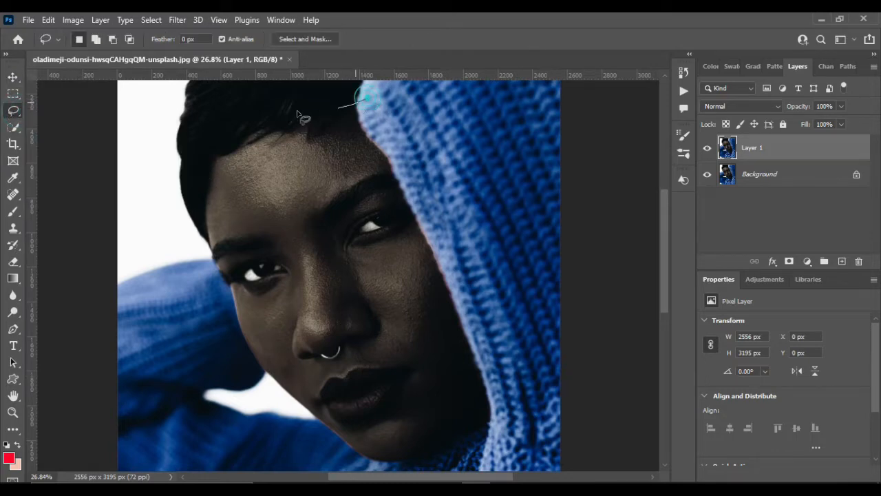
mouse_move(297, 114)
left_mouse_down()
mouse_move(203, 135)
mouse_move(186, 180)
left_mouse_up()
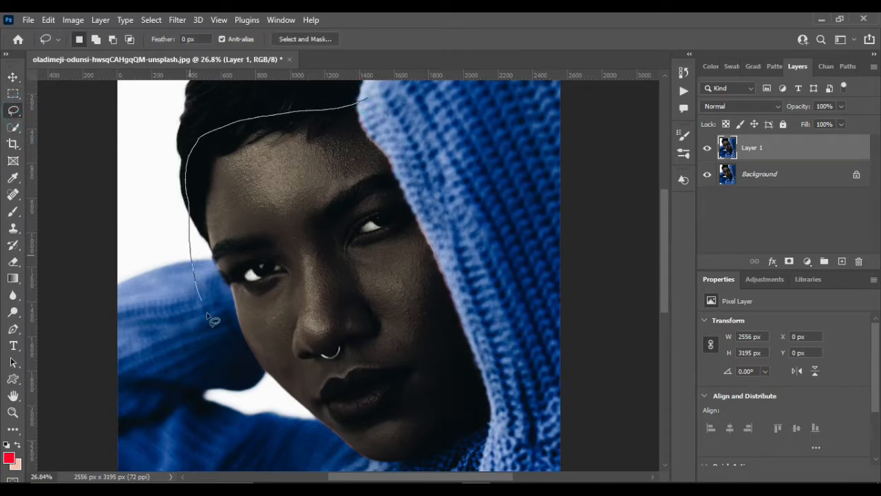
left_click_drag(222, 337, 217, 328)
key("ctrl+d")
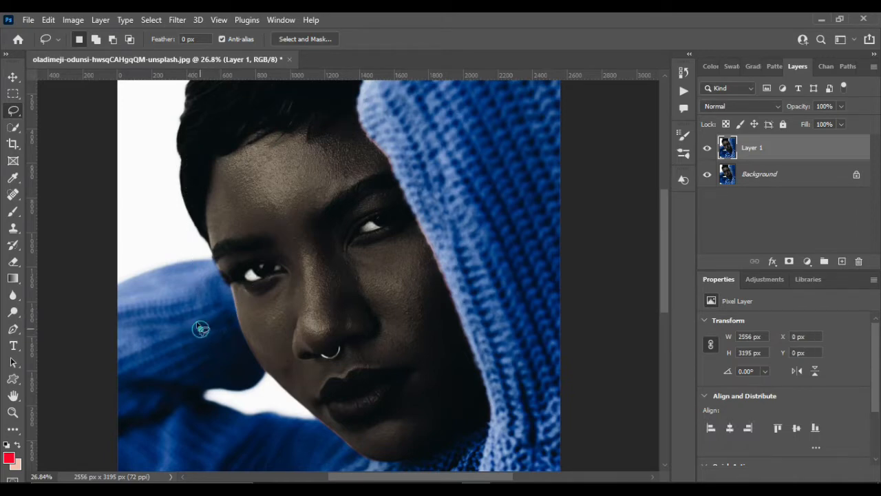
- Draw a freehand Lasso selection around the whole face, from the hairline down around the chin and back along the hood edge
left_click_drag(363, 109, 222, 146)
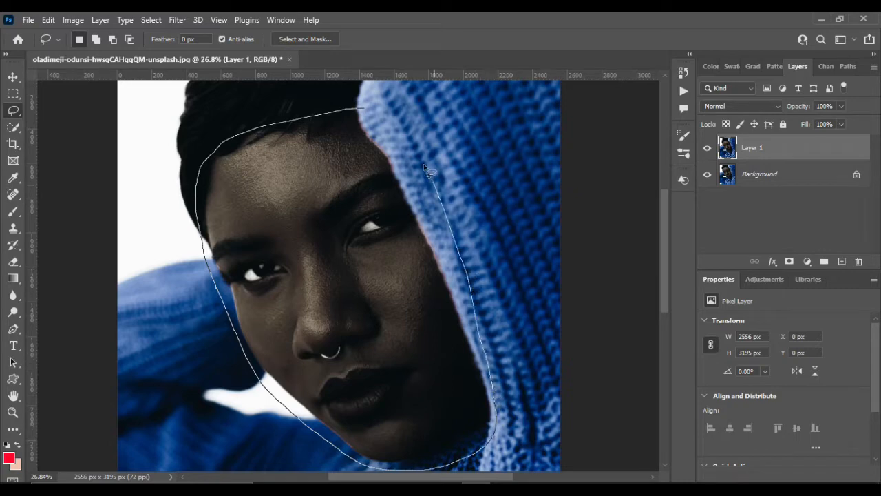
left_click_drag(358, 110, 353, 107)
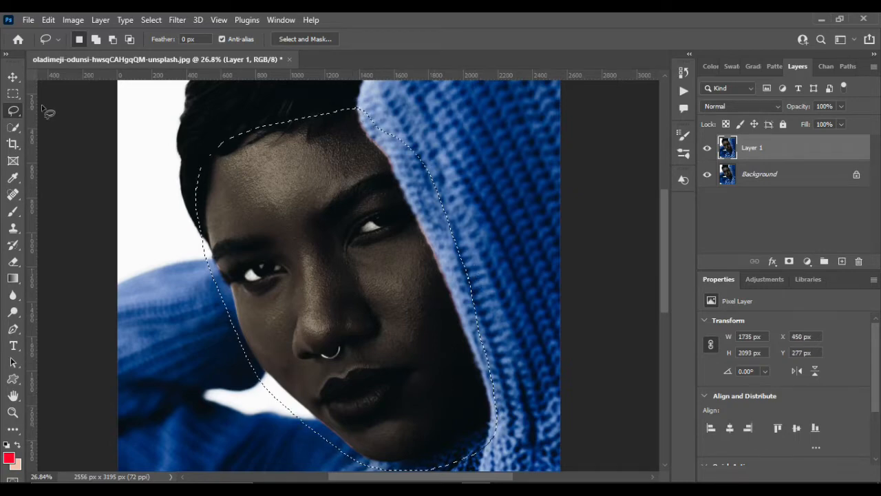
left_click(13, 77)
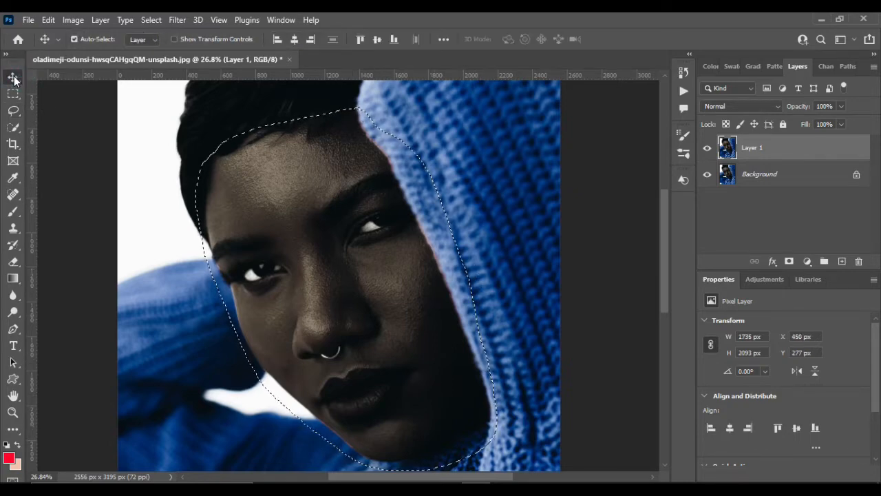
- Fill the face selection with the peach background colour on a new empty layer and remove the selection
left_click(842, 262)
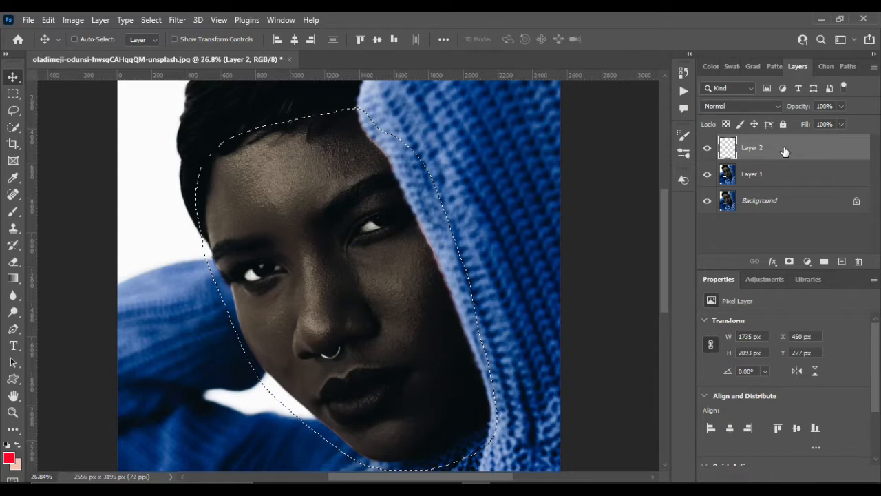
key("ctrl+BackSpace")
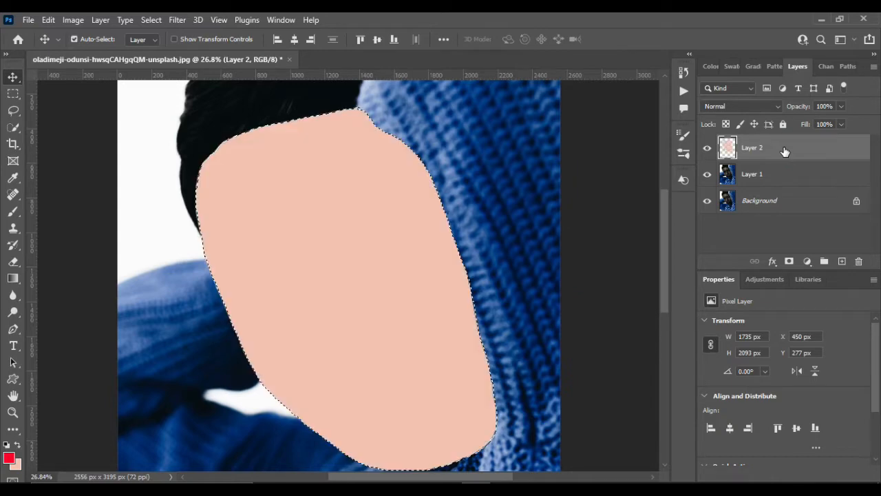
right_click(13, 81)
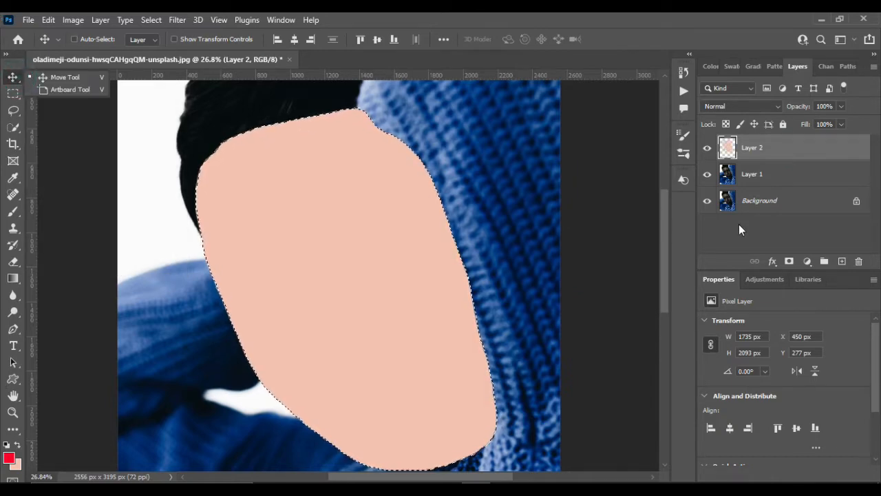
key("ctrl+d")
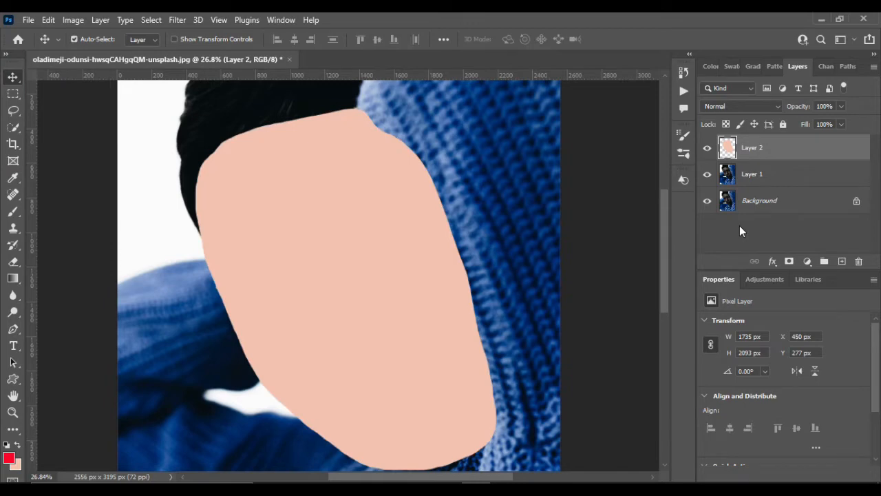
- Set the peach face layer's blend mode to Soft Light and duplicate the layer
left_click(772, 106)
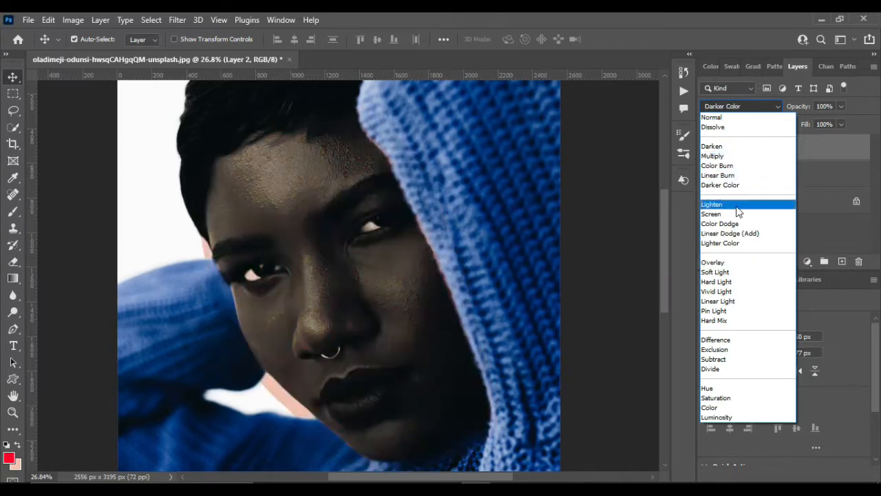
left_click(723, 274)
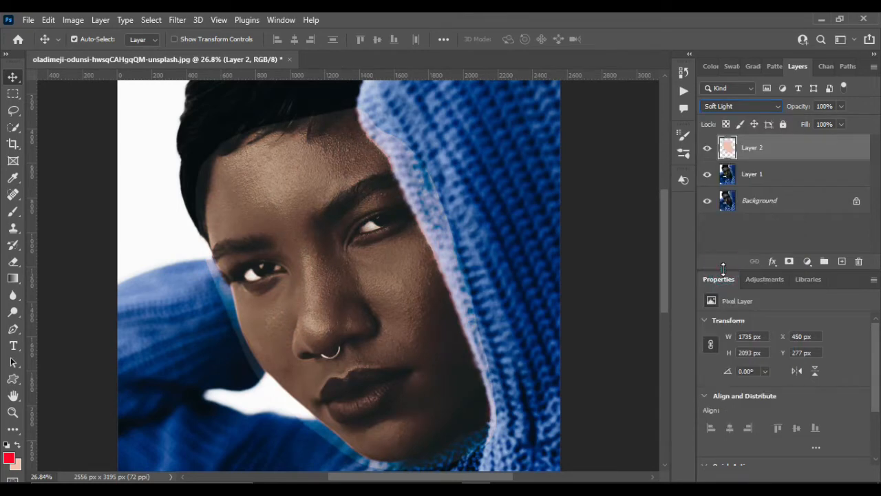
key("ctrl+j")
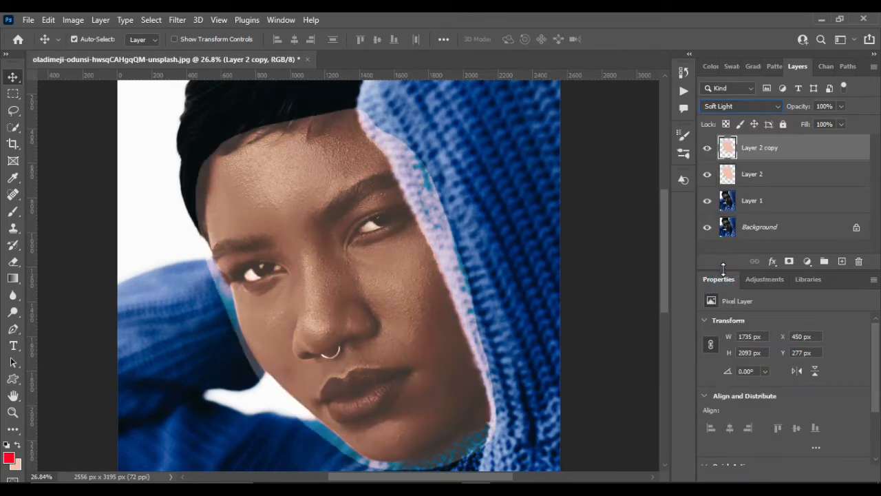
- Merge the two peach face layers and set the merged layer's blend mode to Soft Light
left_click(801, 173, "ctrl")
key("ctrl+e")
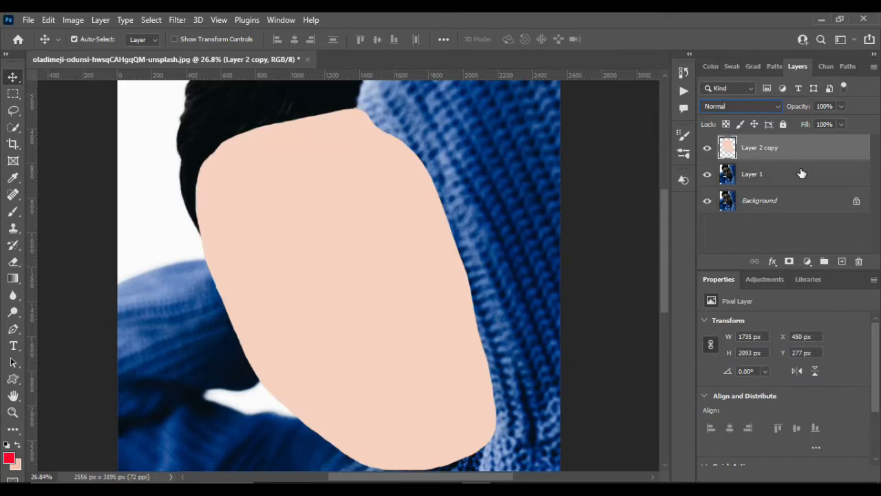
left_click(777, 106)
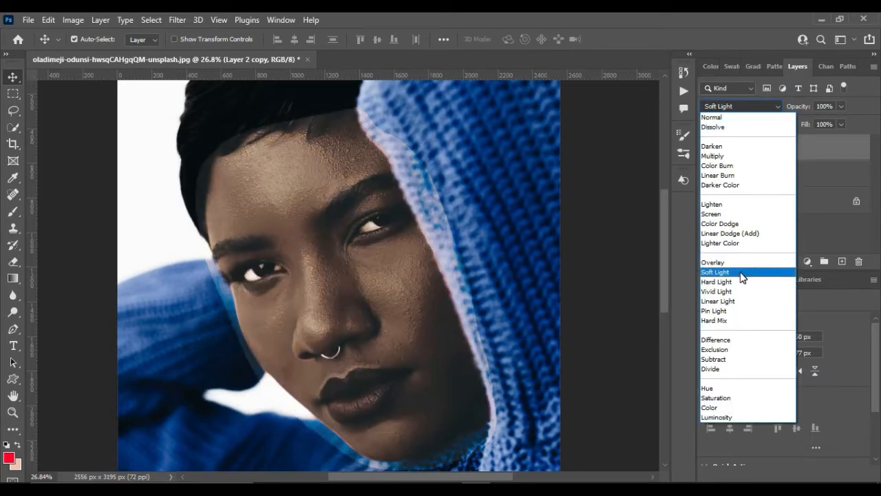
left_click(742, 277)
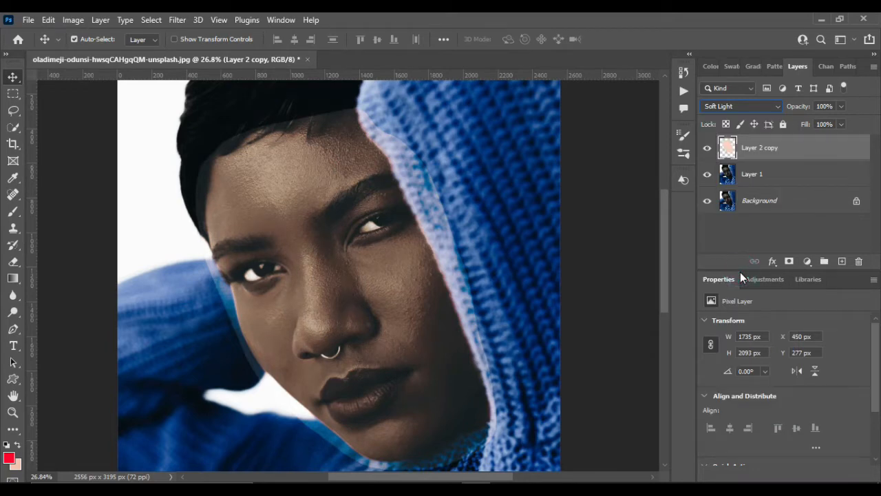
- Add a layer mask to the merged peach layer and brush black at 72% opacity over the hair along the forehead and temple
left_click(788, 262)
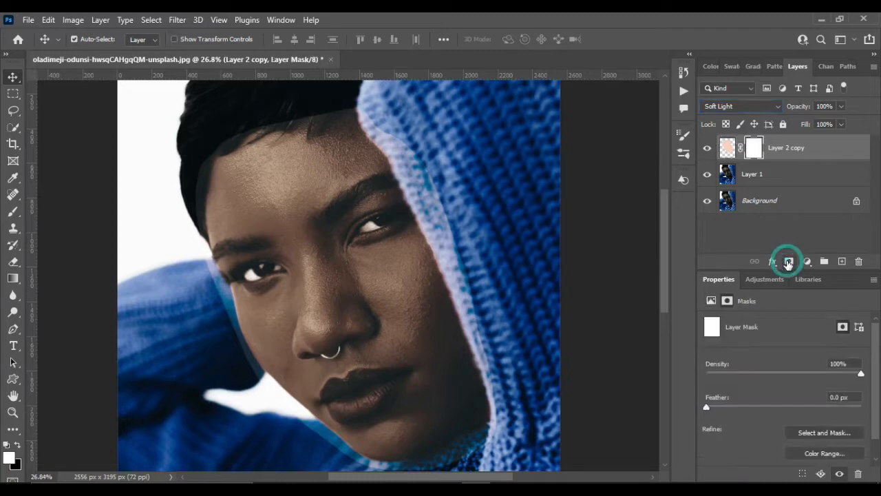
left_click(11, 210)
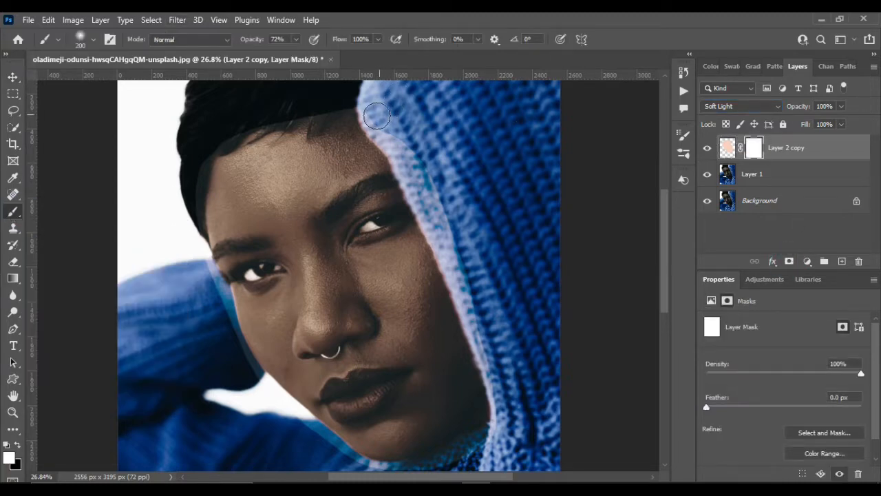
left_click(347, 104)
left_click(17, 445)
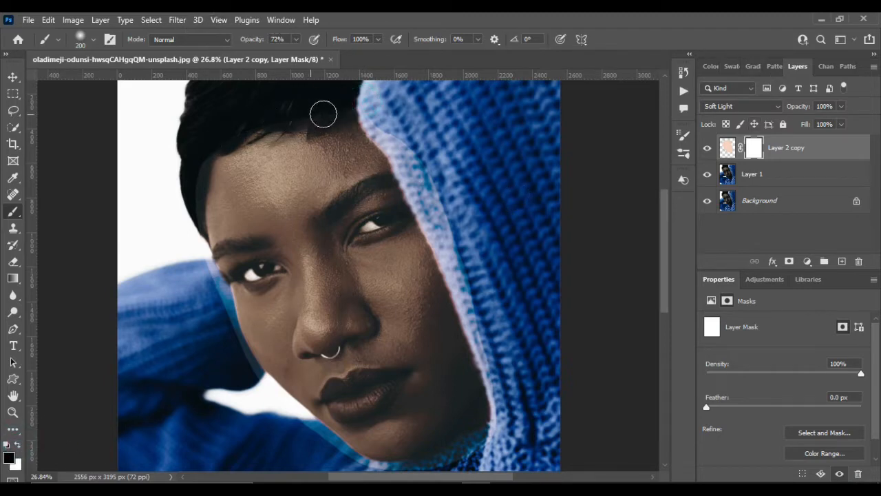
left_click_drag(325, 113, 352, 114)
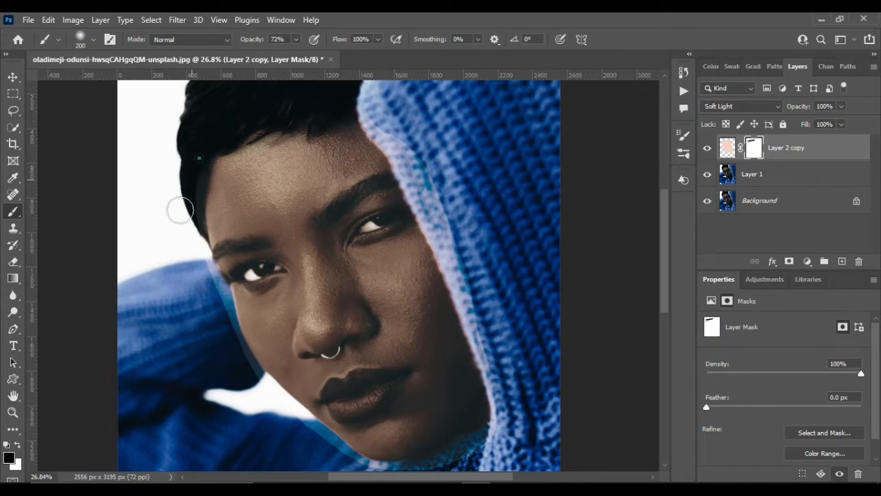
left_click(201, 163)
left_click(192, 191)
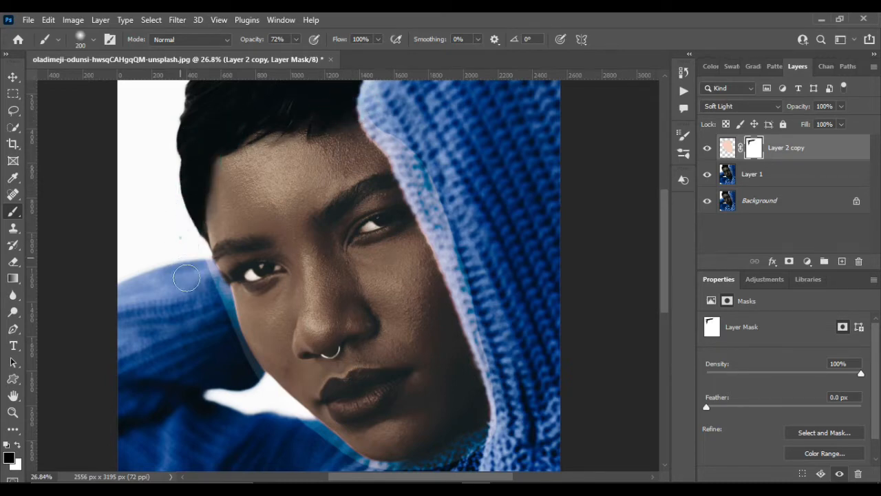
- Mask out the peach tint on the background and blue sleeve beside the temple and the left cheek
left_click(192, 240)
left_click(215, 292)
left_click(227, 325)
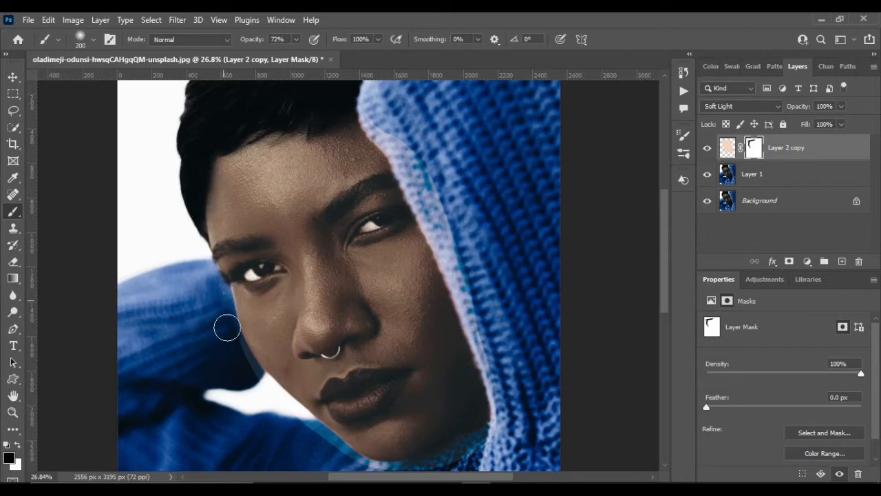
scroll(243, 353, "down", 2)
left_click(236, 304)
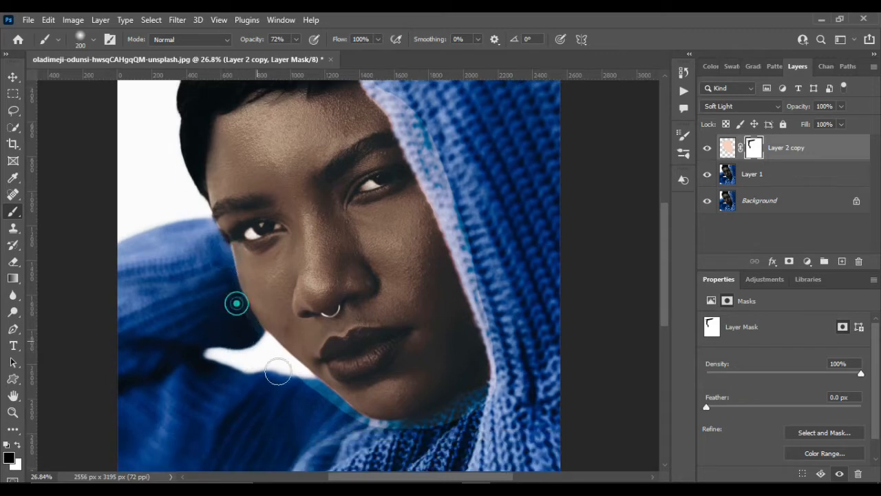
left_click(255, 341)
- Brush the mask black along the jaw and the sweater collar under the chin, and touch up the sleeve beside the cheek
left_click(305, 394)
left_click(458, 428)
left_click(483, 402)
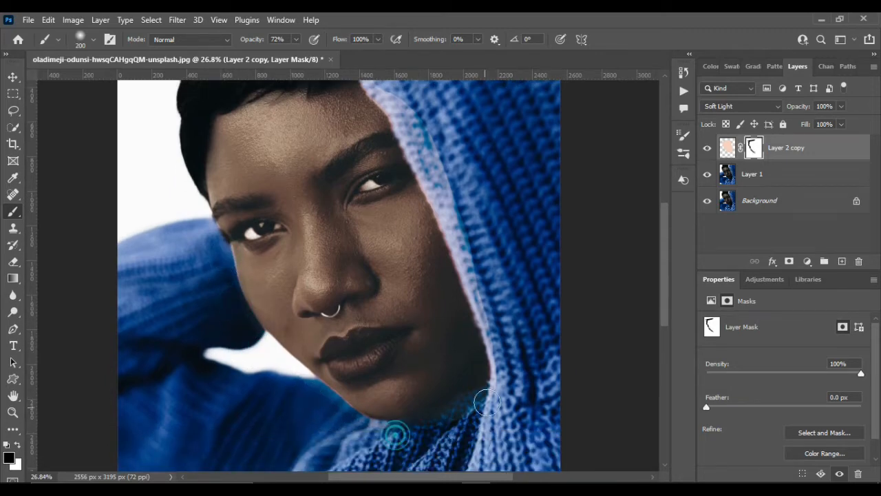
left_click(450, 422)
left_click(248, 321)
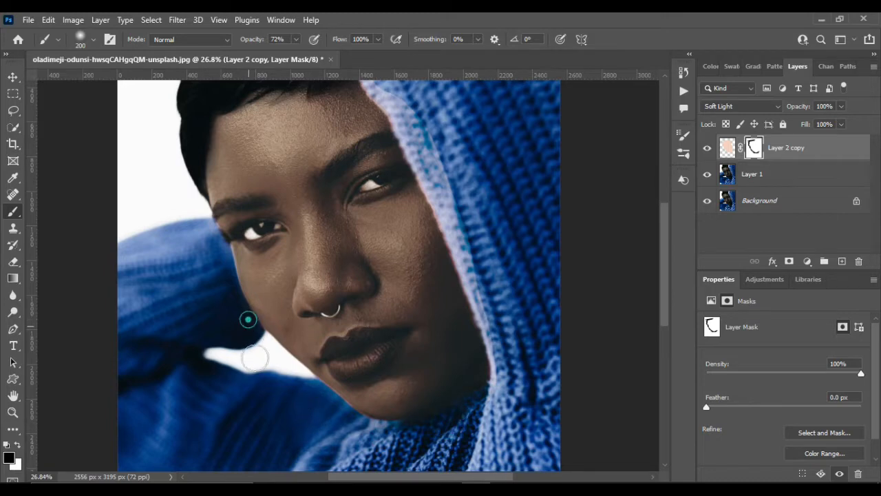
left_click(230, 303)
left_click(246, 335)
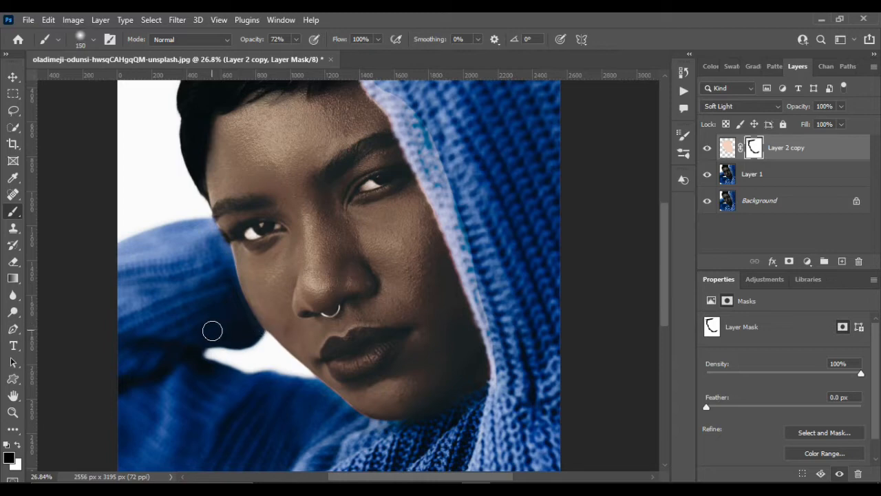
- Enlarge the brush to 250 and mask the peach tint off the blue knit hood beside the face, down to the collar
scroll(212, 331, "down", 1)
scroll(213, 330, "up", 4)
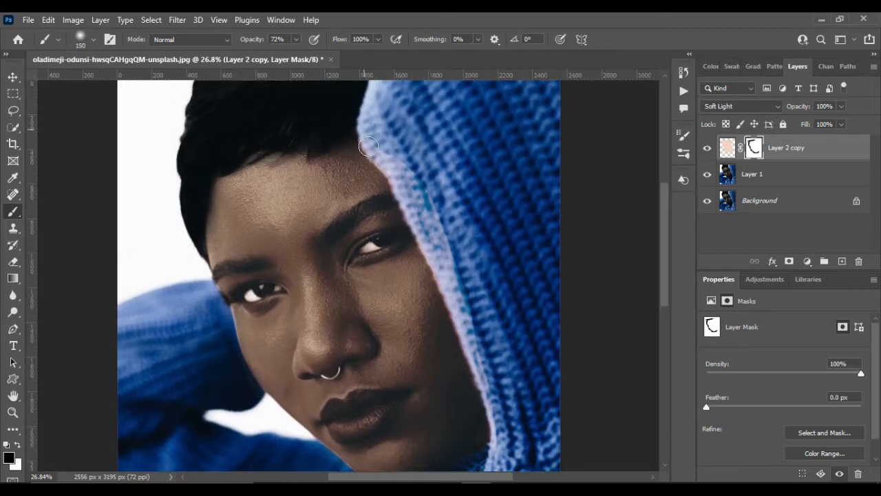
key("bracketright")
left_click(400, 167)
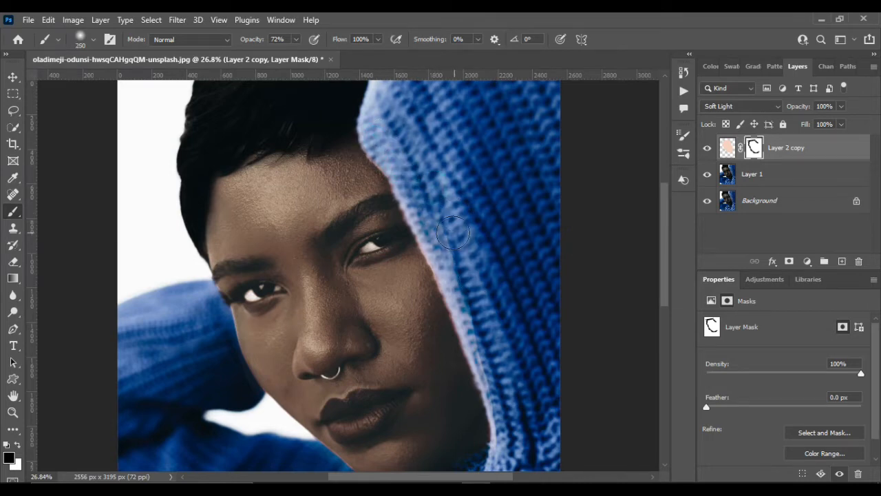
left_click(433, 232)
scroll(482, 323, "down", 4)
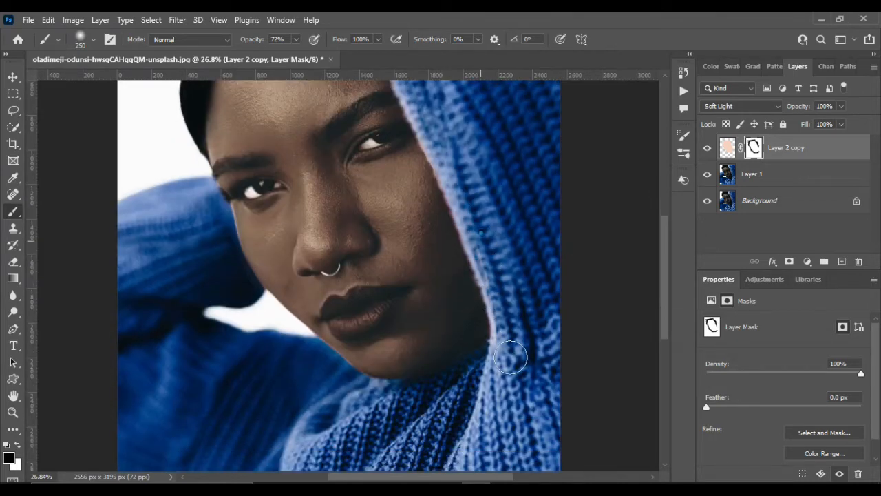
left_click(484, 370)
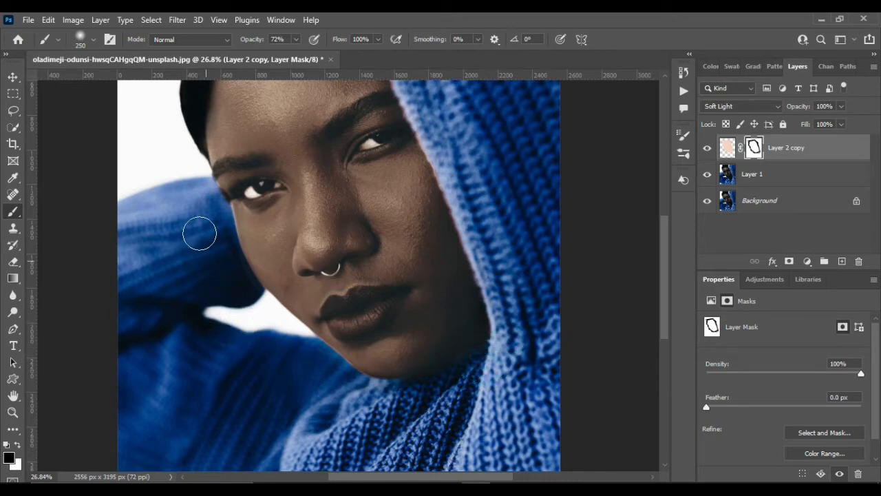
- Touch up the mask over the blue sleeve beside the cheek, the collar below the jaw and the hair at the temple
left_click(220, 246)
left_click(246, 293)
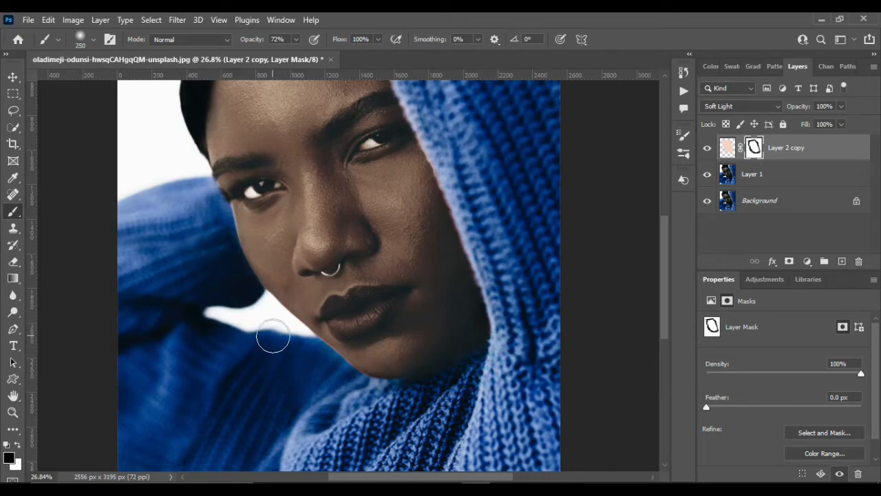
left_click(238, 296)
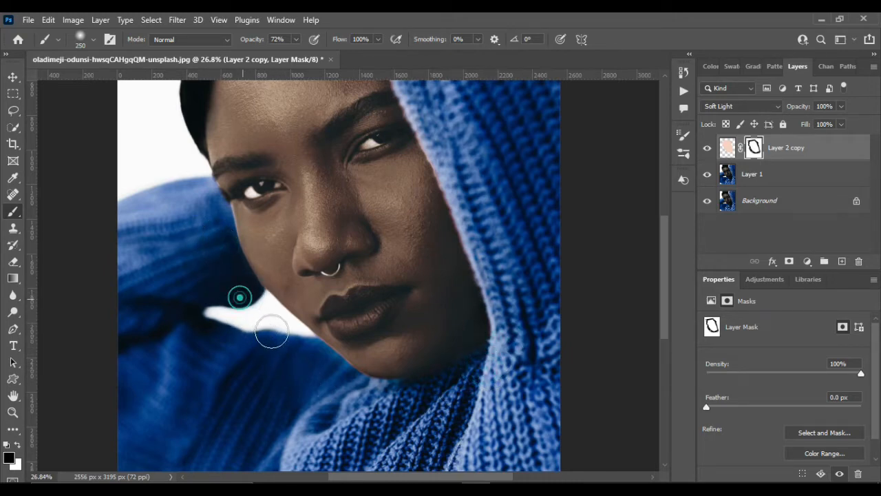
left_click(485, 356)
scroll(434, 409, "up", 5)
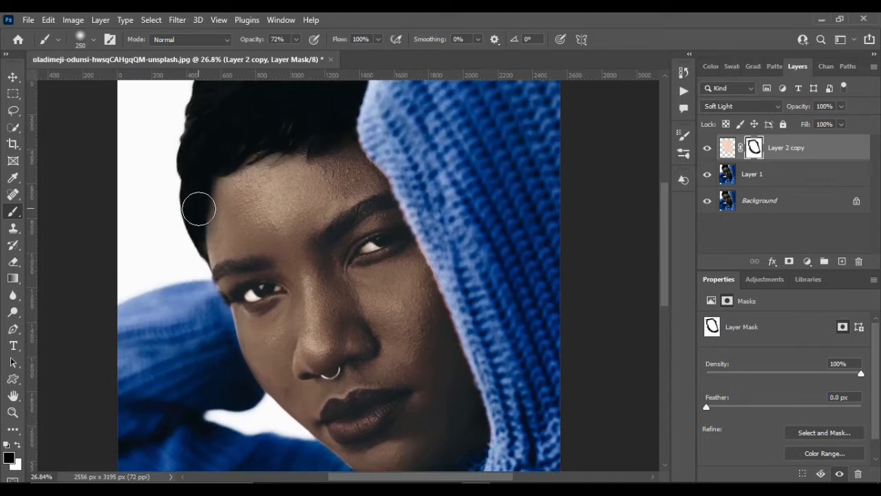
left_click(208, 168)
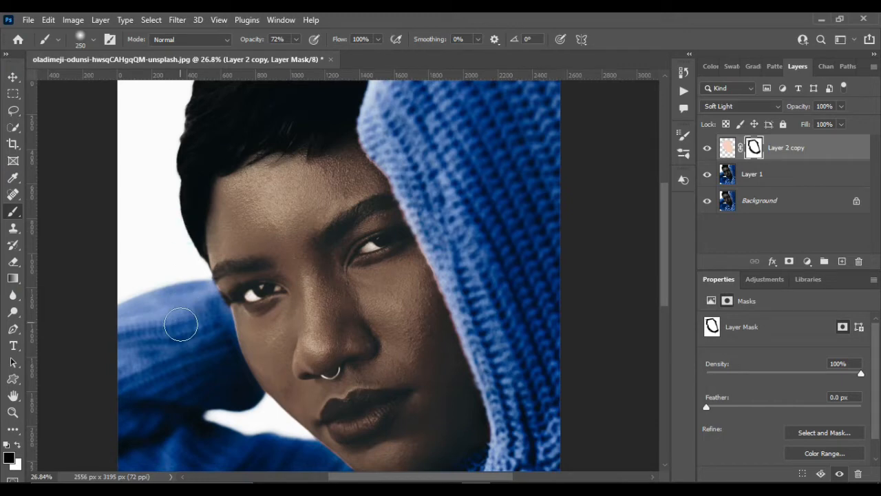
- Reduce the brush to 90 and mask the peach tint off the eyebrow on the sleeve side of the face
scroll(173, 342, "down", 5)
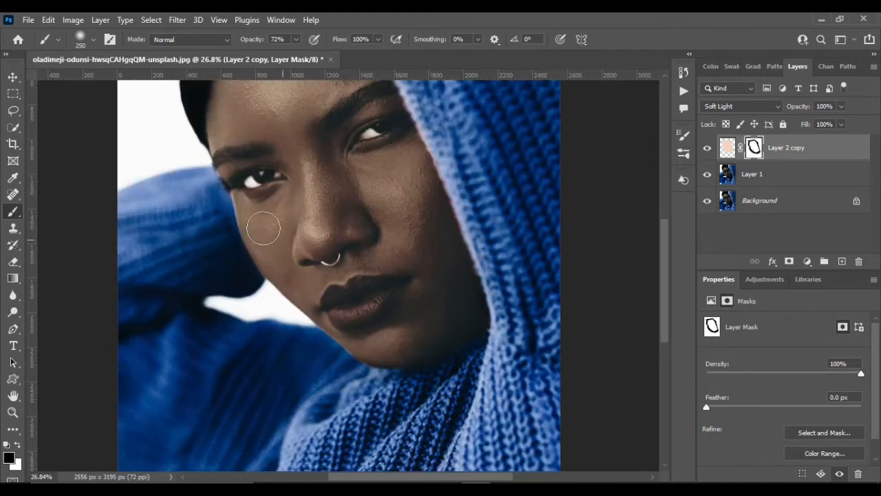
scroll(221, 196, "up", 5)
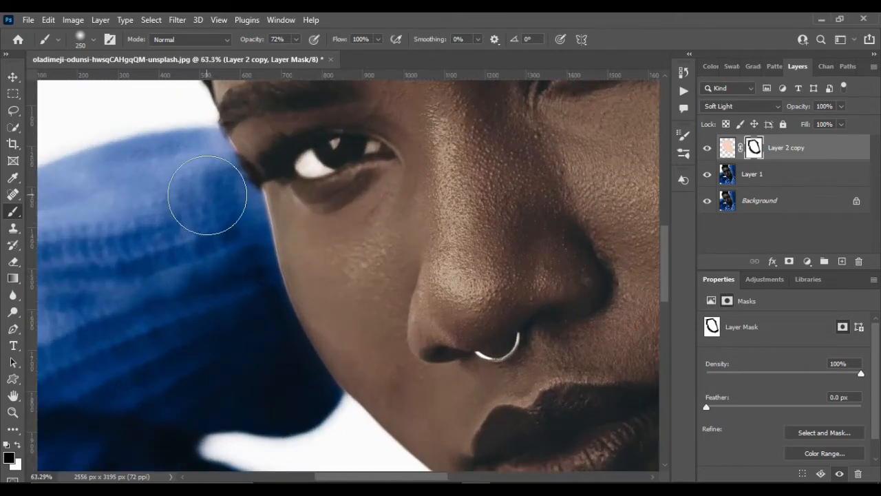
key("bracketleft")
key("bracketleft")
key("bracketleft")
key("bracketleft")
key("bracketleft")
key("bracketleft")
key("bracketleft")
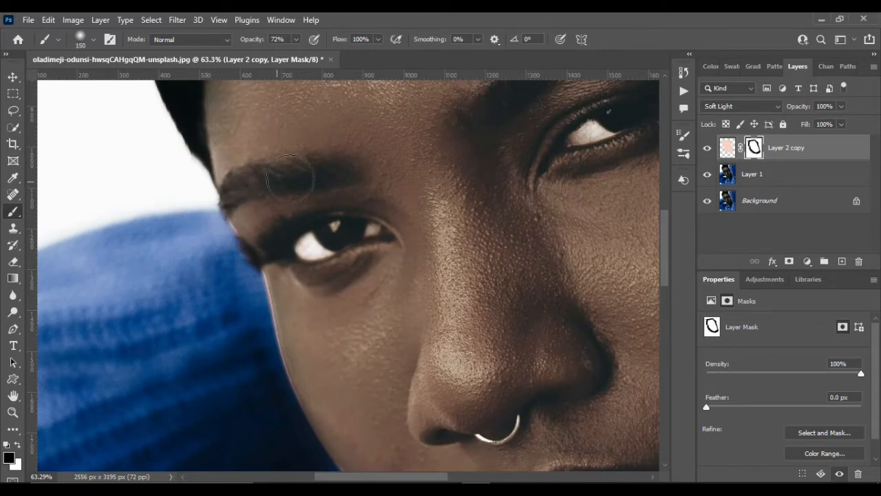
mouse_move(334, 171)
left_mouse_down()
mouse_move(266, 181)
mouse_move(301, 169)
mouse_move(236, 192)
left_mouse_up()
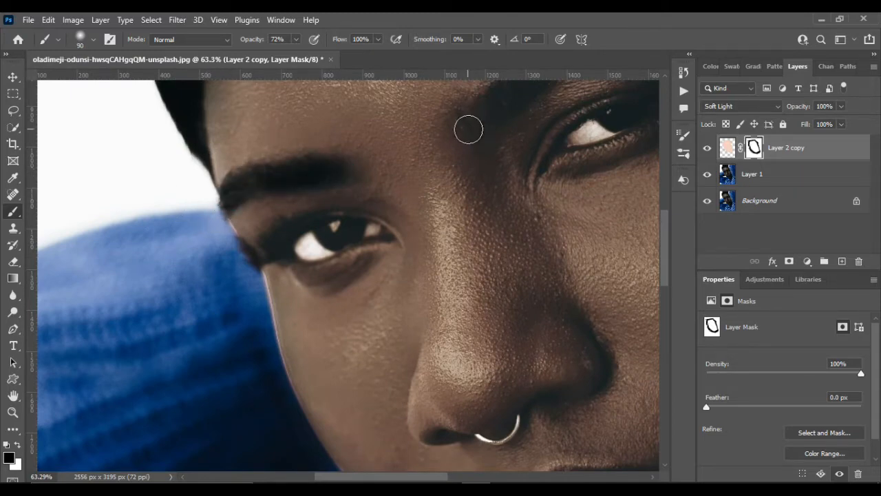
- Mask the peach tint off the eyebrow nearest the hood with several black strokes
scroll(468, 138, "up", 3)
scroll(471, 150, "right", 3)
scroll(510, 206, "up", 1)
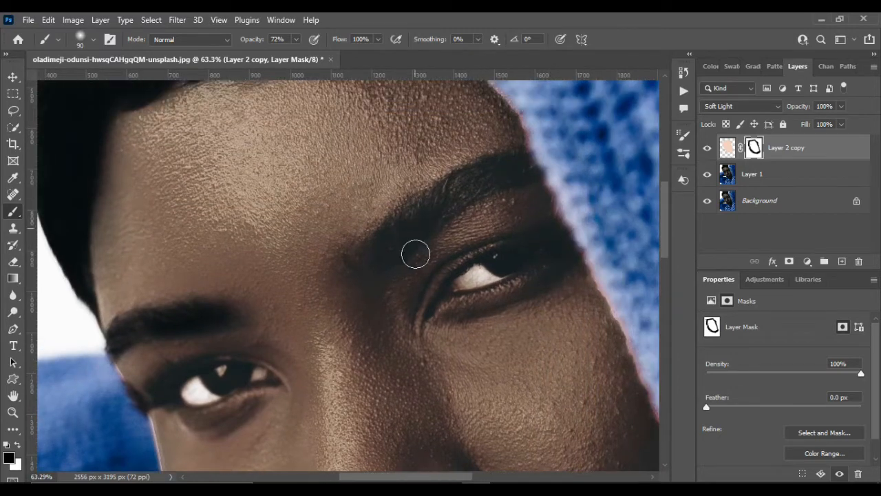
mouse_move(379, 257)
left_mouse_down()
mouse_move(494, 201)
mouse_move(397, 239)
mouse_move(507, 170)
mouse_move(476, 172)
left_mouse_up()
left_click_drag(388, 230, 470, 183)
left_click_drag(520, 167, 487, 192)
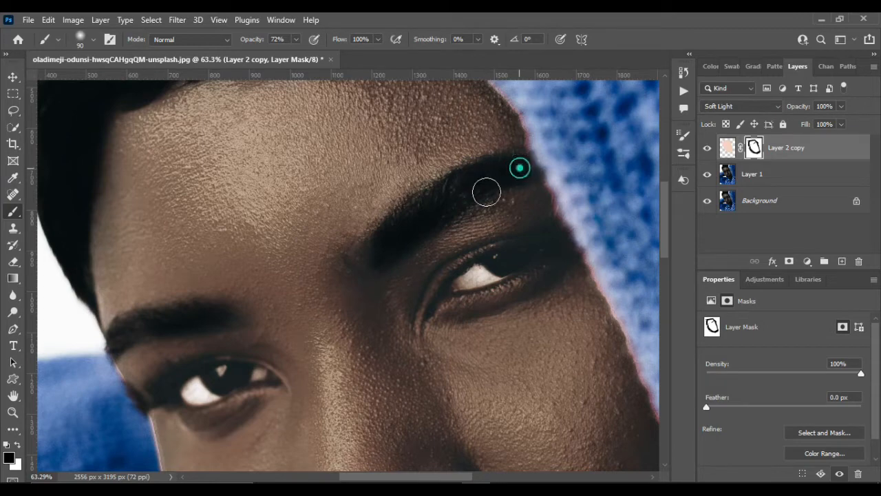
- Brush the mask black over both eyes and the lips to remove their peach tint
scroll(487, 192, "down", 4)
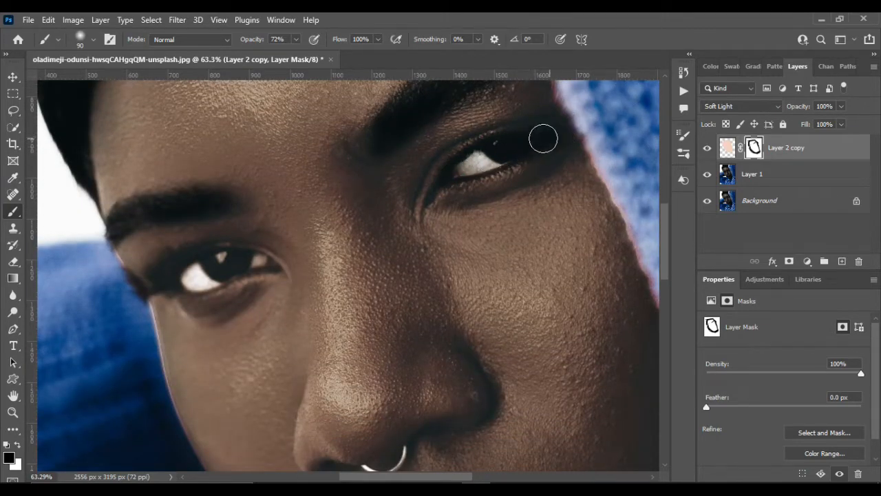
left_click(531, 140)
mouse_move(266, 266)
left_mouse_down()
mouse_move(212, 257)
mouse_move(173, 279)
mouse_move(265, 266)
mouse_move(236, 268)
left_mouse_up()
scroll(220, 258, "down", 5)
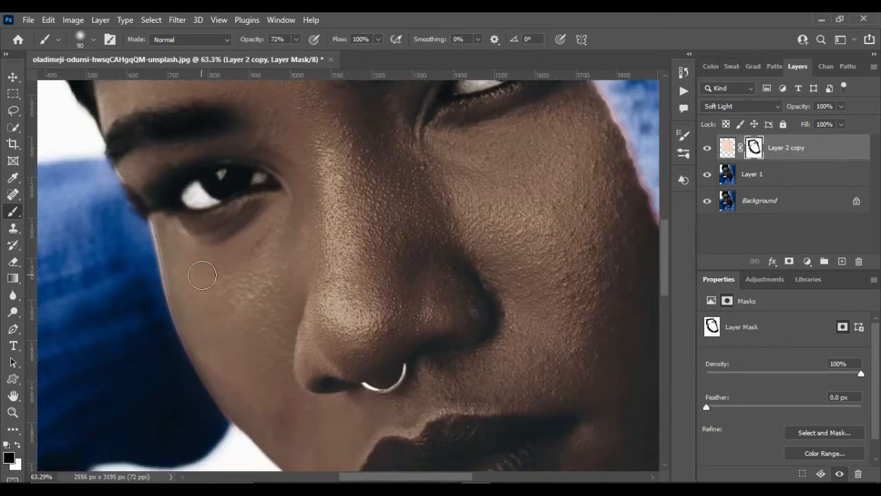
mouse_move(389, 309)
left_mouse_down()
mouse_move(379, 329)
mouse_move(435, 310)
mouse_move(428, 303)
mouse_move(446, 280)
mouse_move(539, 285)
mouse_move(442, 305)
mouse_move(407, 325)
mouse_move(552, 289)
mouse_move(429, 351)
mouse_move(541, 307)
mouse_move(502, 353)
mouse_move(426, 379)
mouse_move(395, 380)
mouse_move(444, 362)
mouse_move(499, 325)
mouse_move(409, 355)
mouse_move(384, 351)
mouse_move(556, 287)
mouse_move(461, 321)
mouse_move(376, 335)
left_mouse_up()
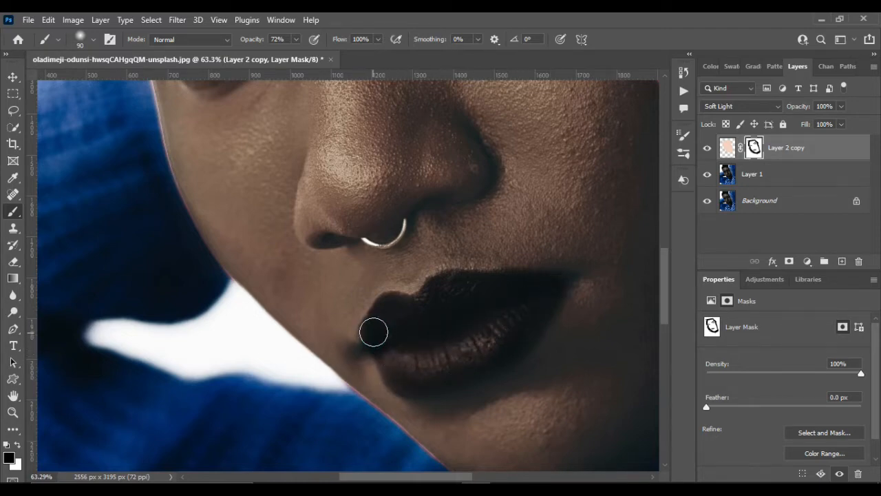
- Merge the masked peach layer with the portrait copy, Layer 1, beneath it
left_click(14, 80)
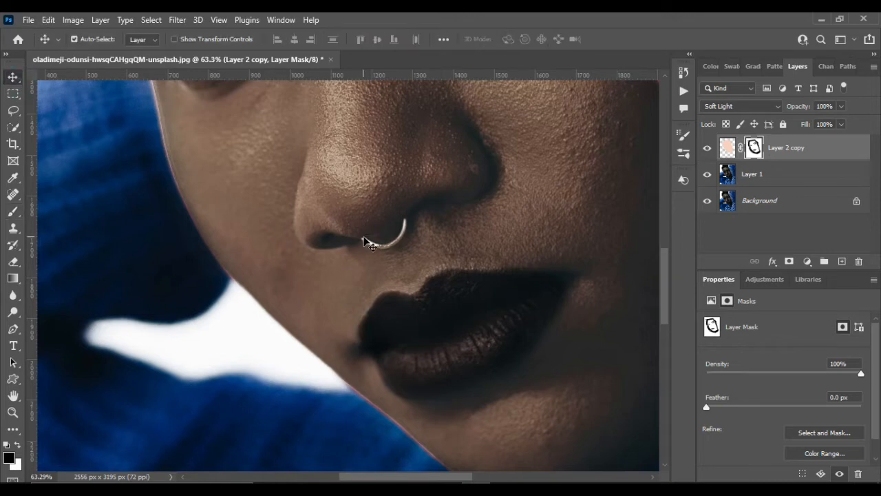
scroll(367, 242, "down", 5)
scroll(366, 242, "up", 2)
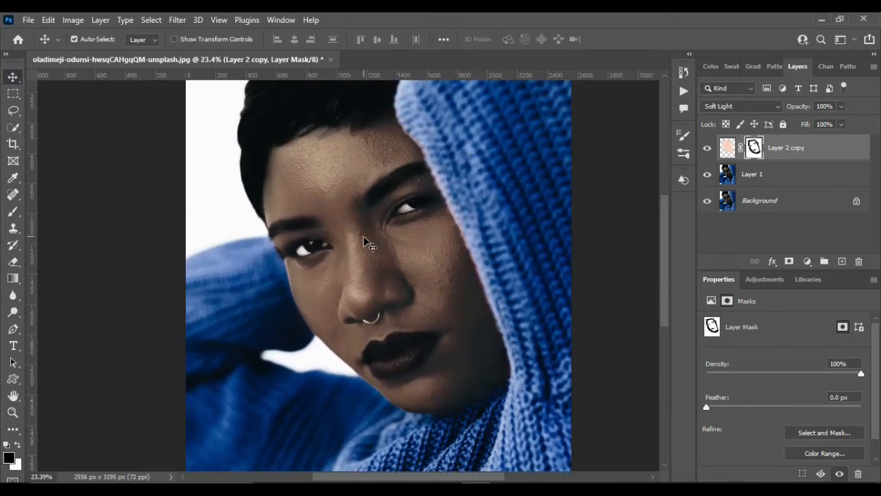
left_click(803, 181, "ctrl")
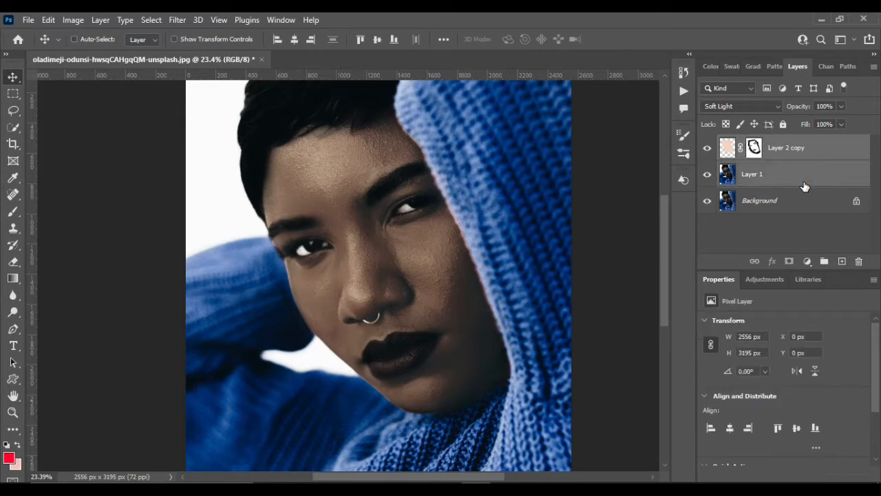
key("ctrl+e")
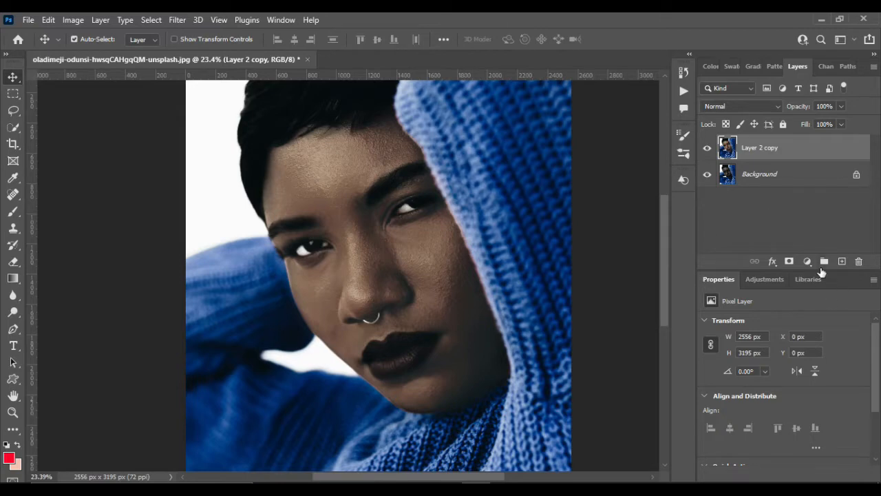
- Create a new layer above the merged portrait and lasso a loose selection around the whole face
left_click(841, 262)
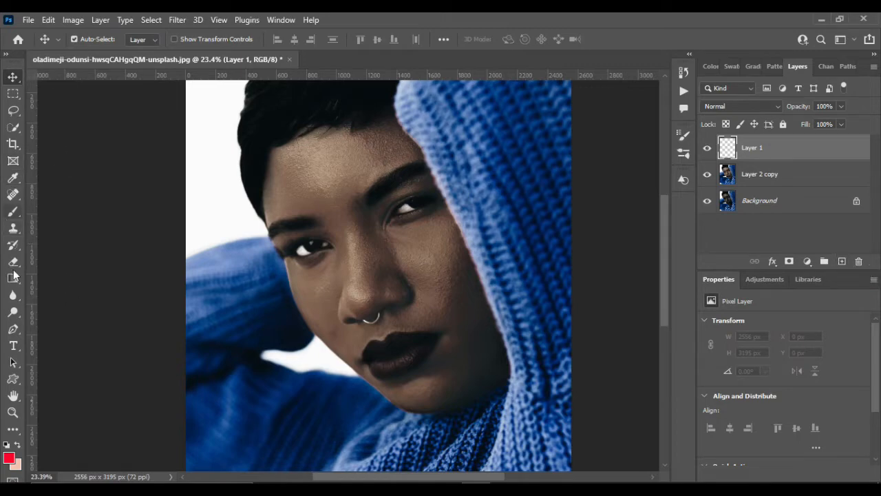
left_click(13, 111)
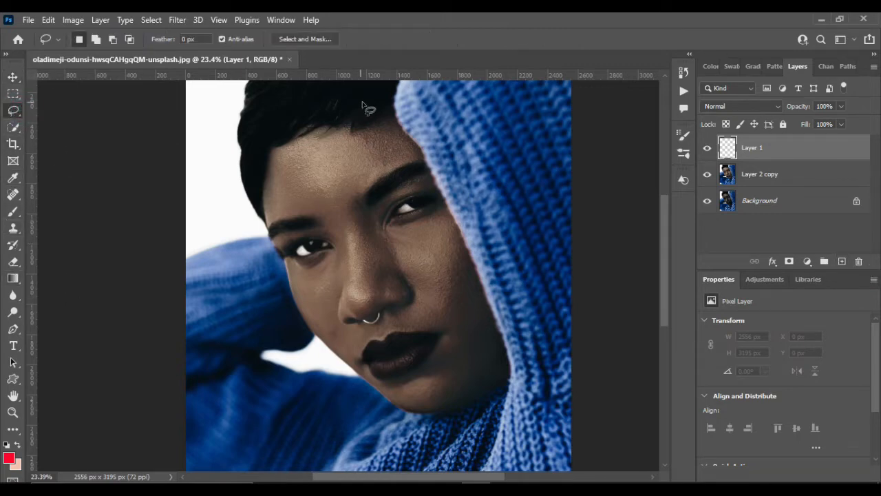
mouse_move(382, 100)
left_mouse_down()
mouse_move(259, 135)
mouse_move(242, 167)
left_mouse_up()
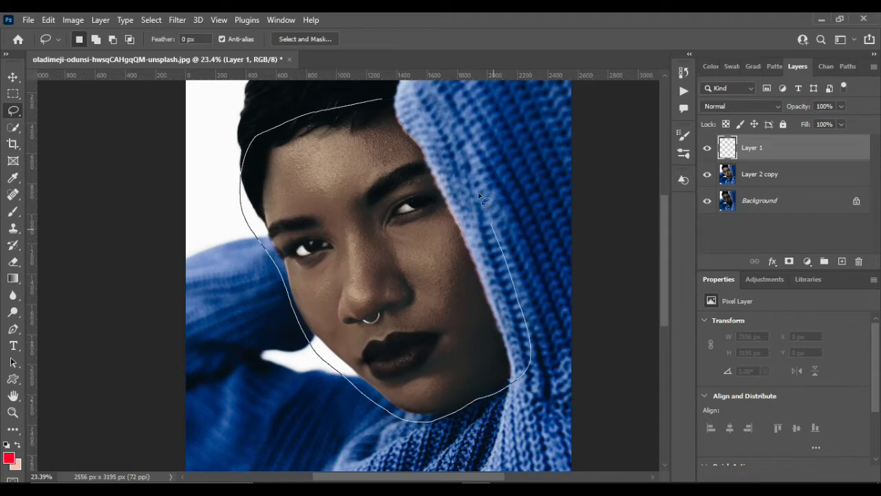
left_click_drag(376, 112, 375, 105)
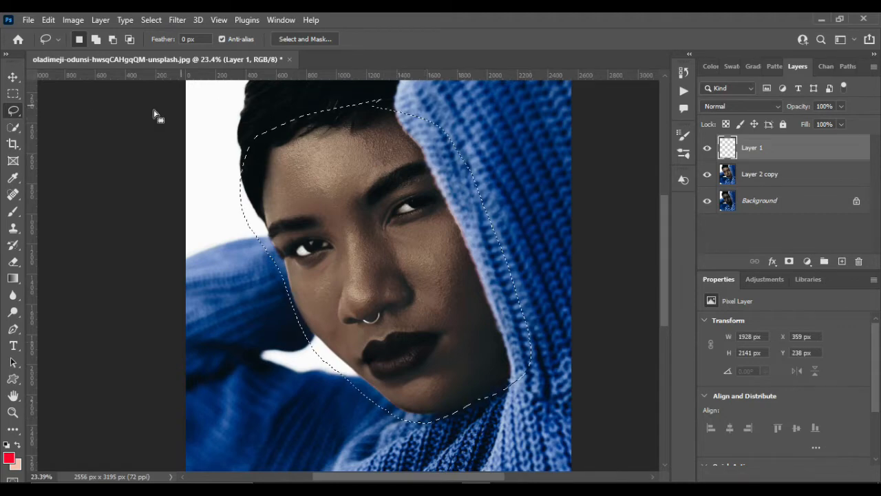
- Fill the face selection with the peach background color, deselect, and set the layer's blend mode to Soft Light
left_click(14, 76)
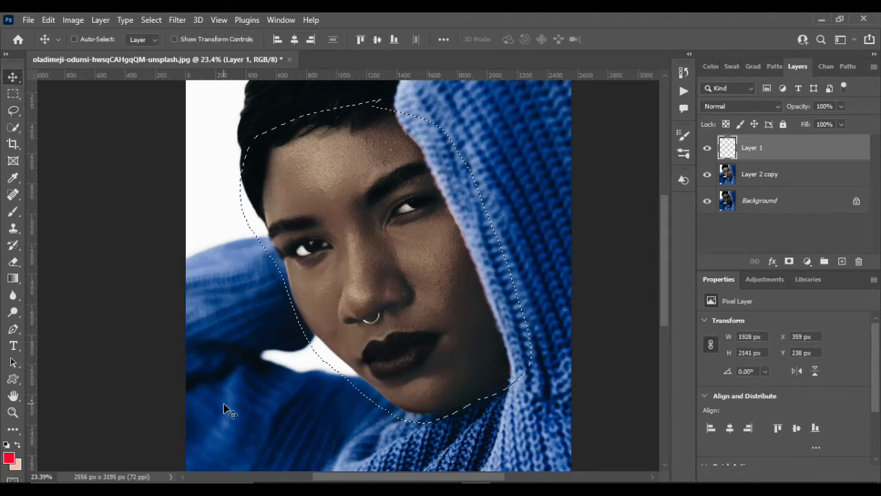
key("ctrl+BackSpace")
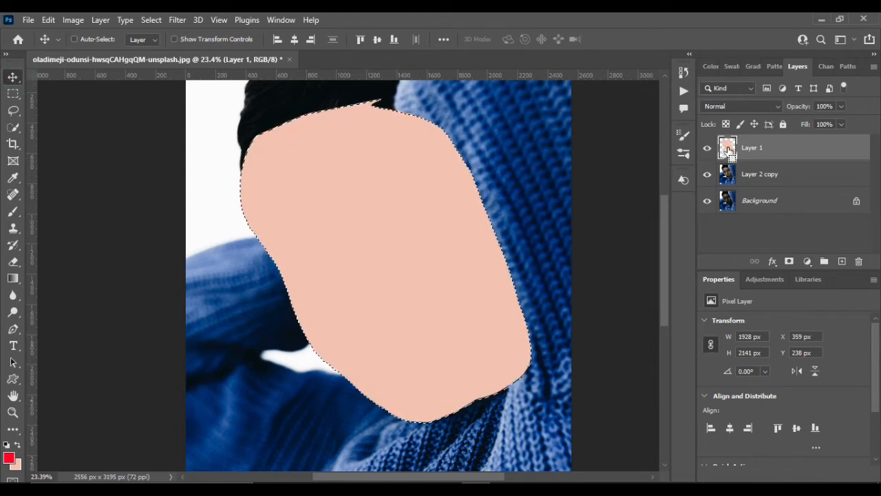
key("ctrl+d")
left_click(779, 107)
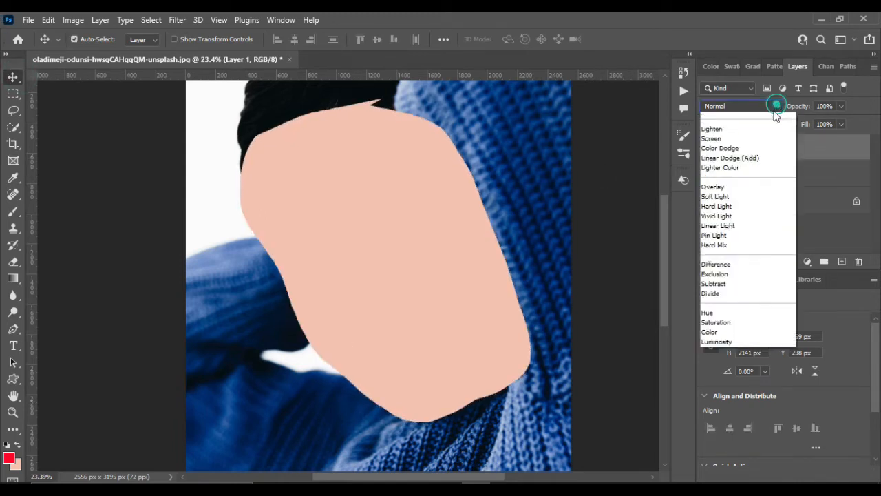
left_click(738, 273)
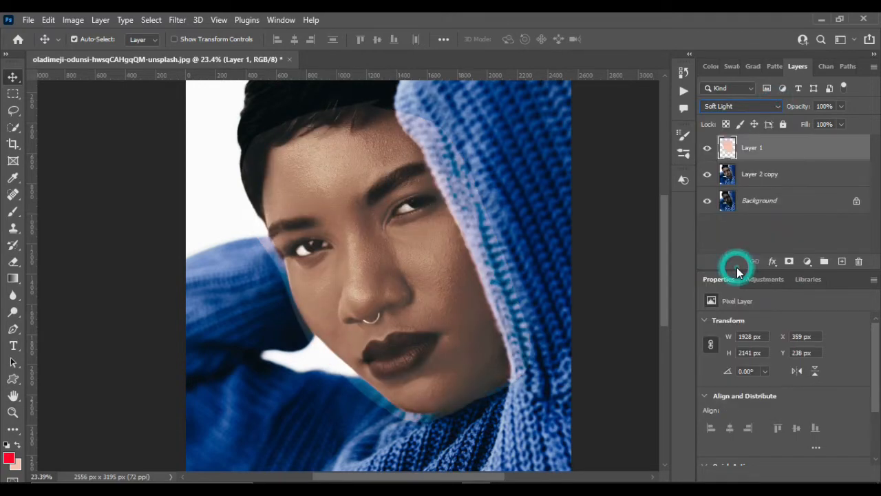
- Add a mask to the new peach layer and brush black at size 300 and 72% opacity over the hair and upper hood
left_click(789, 262)
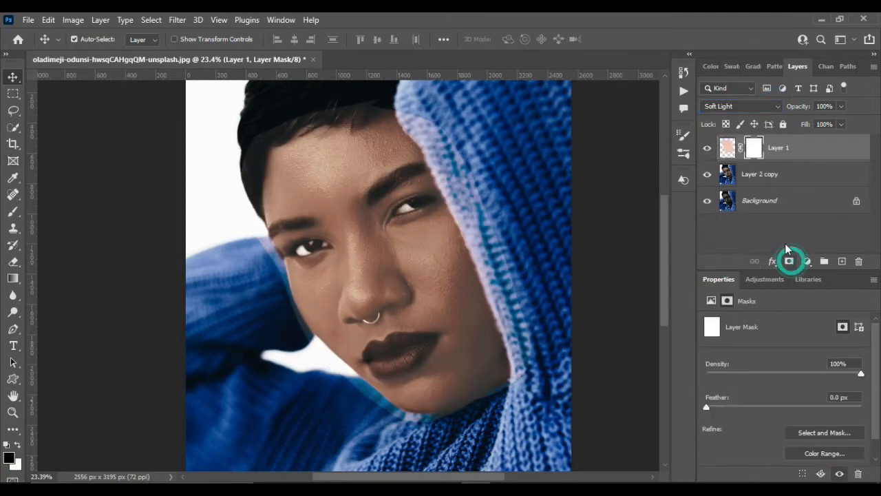
left_click(13, 215)
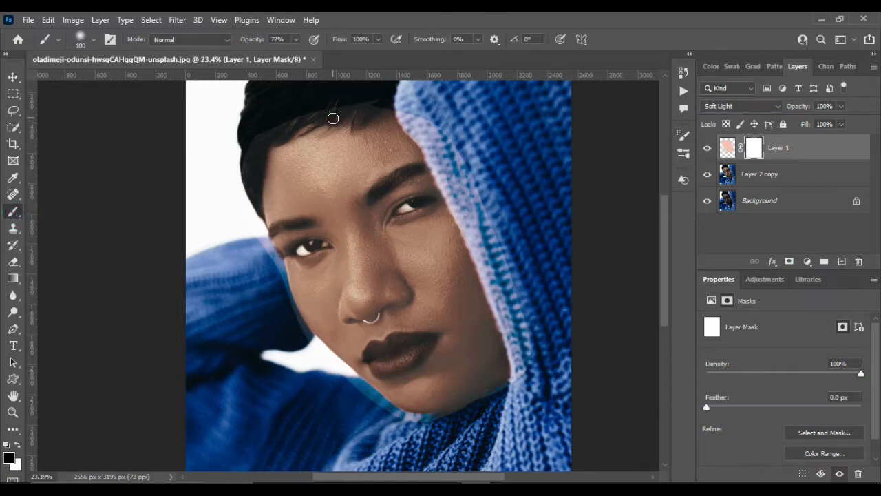
key("bracketright")
key("bracketright")
mouse_move(254, 138)
left_mouse_down()
mouse_move(242, 191)
mouse_move(251, 133)
left_mouse_up()
mouse_move(358, 90)
left_mouse_down()
mouse_move(474, 135)
mouse_move(439, 165)
mouse_move(494, 240)
mouse_move(472, 203)
mouse_move(498, 252)
mouse_move(504, 301)
mouse_move(472, 170)
mouse_move(465, 190)
mouse_move(495, 271)
mouse_move(428, 140)
left_mouse_up()
- Brush black on the peach layer's mask over the lower hood edge, the collar under the chin and the sleeve beside the cheek
scroll(492, 255, "down", 3)
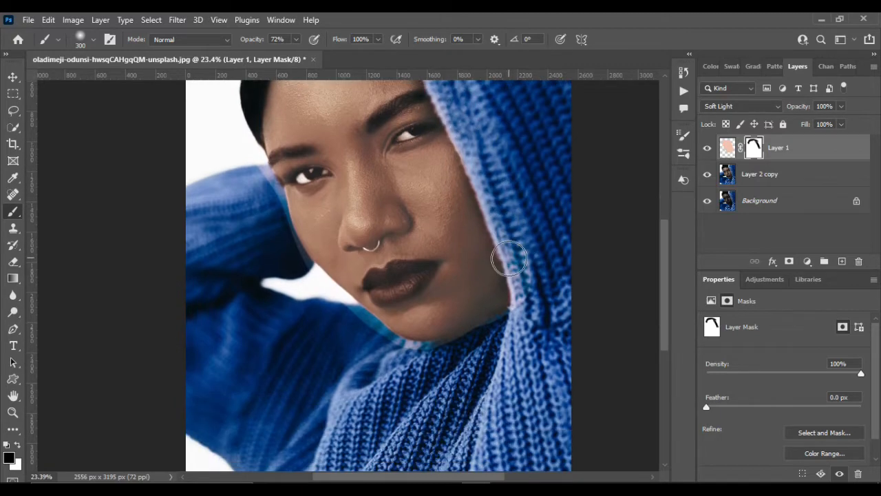
mouse_move(508, 351)
left_mouse_down()
mouse_move(309, 269)
mouse_move(339, 309)
mouse_move(413, 372)
mouse_move(291, 257)
mouse_move(309, 291)
mouse_move(318, 296)
mouse_move(262, 199)
left_mouse_up()
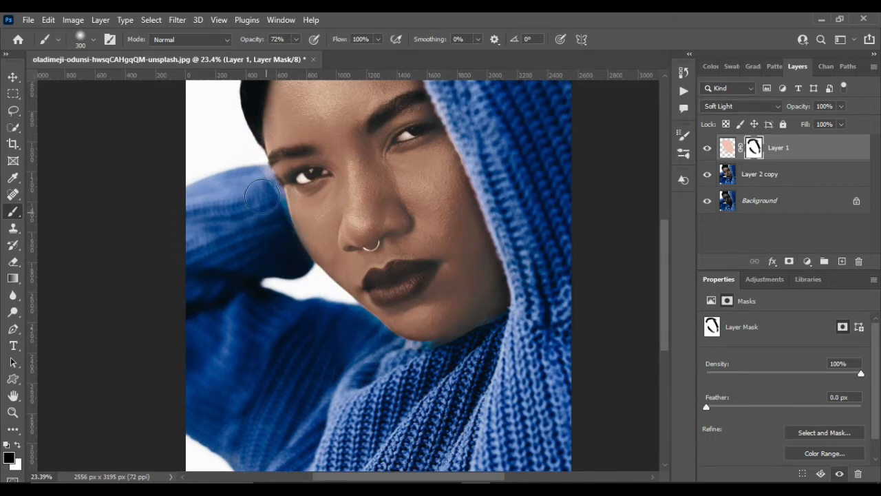
scroll(262, 239, "up", 3)
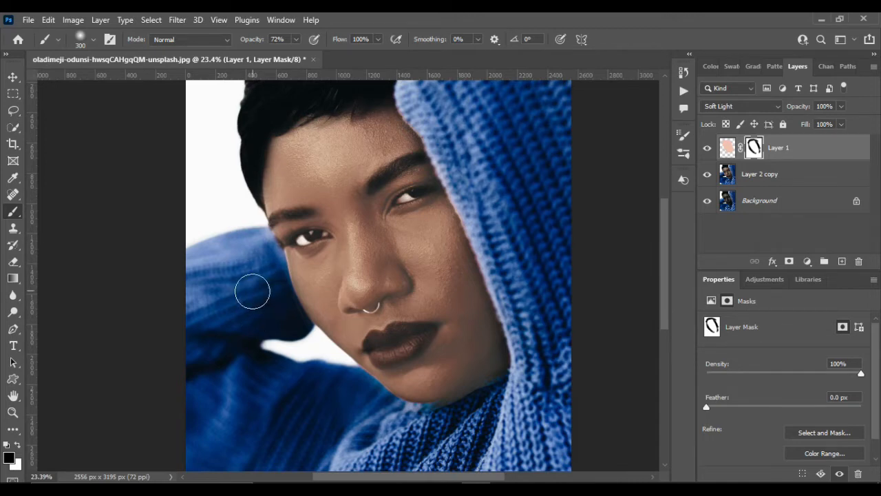
- Reduce the brush size to 200 and mask the remaining peach off the blue sleeve beside the eye and along the jaw
scroll(252, 288, "up", 3)
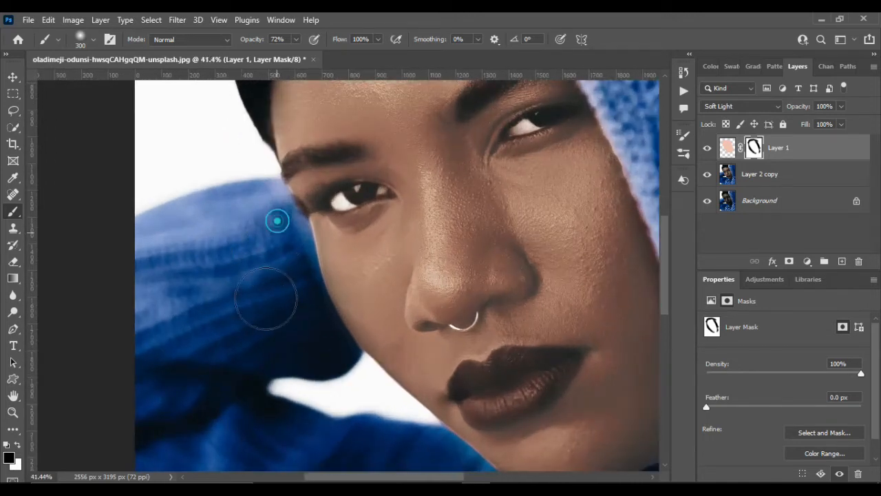
key("bracketleft")
key("bracketleft")
left_click(276, 238)
left_click(282, 229)
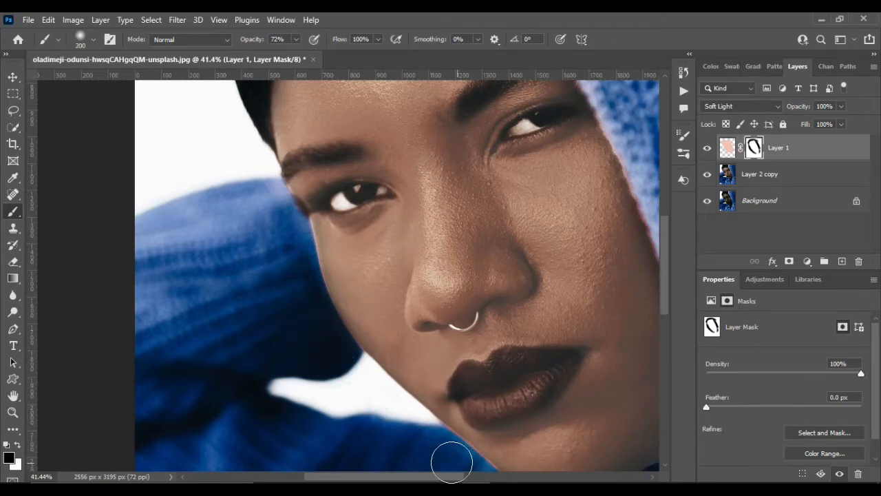
left_click(268, 166)
left_click(267, 221)
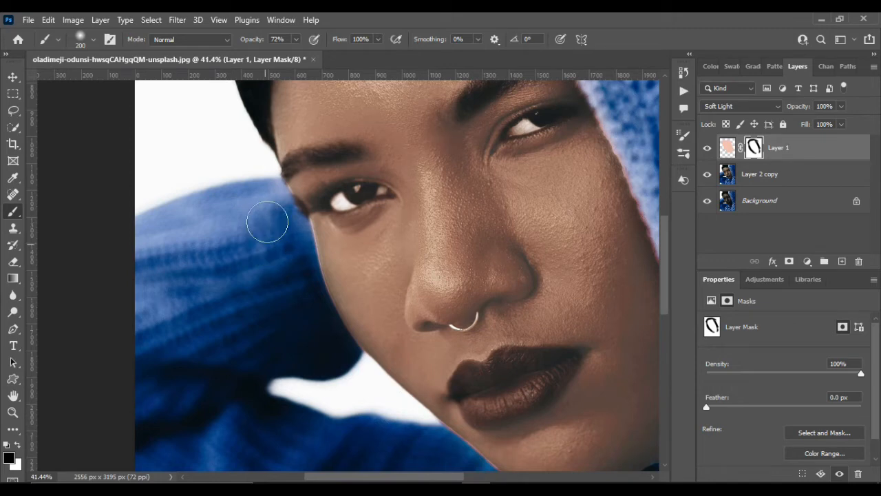
- Mask the peach tint off the upper and lower lips with the black brush, reducing its size to 100
scroll(394, 274, "down", 4)
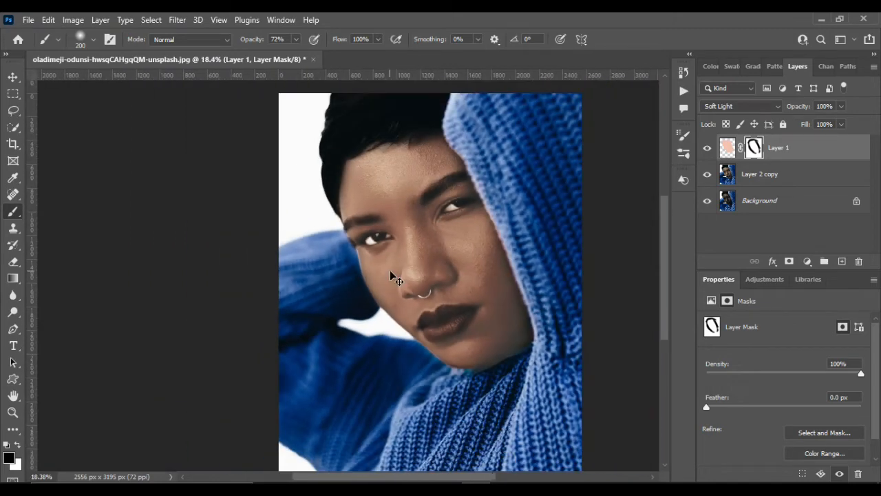
scroll(391, 272, "right", 6)
scroll(390, 271, "up", 3)
scroll(390, 271, "down", 1)
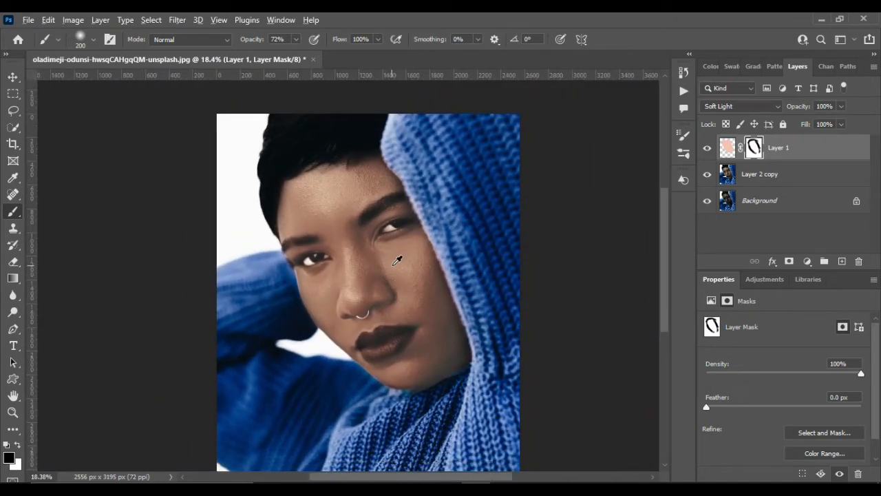
scroll(397, 259, "up", 2)
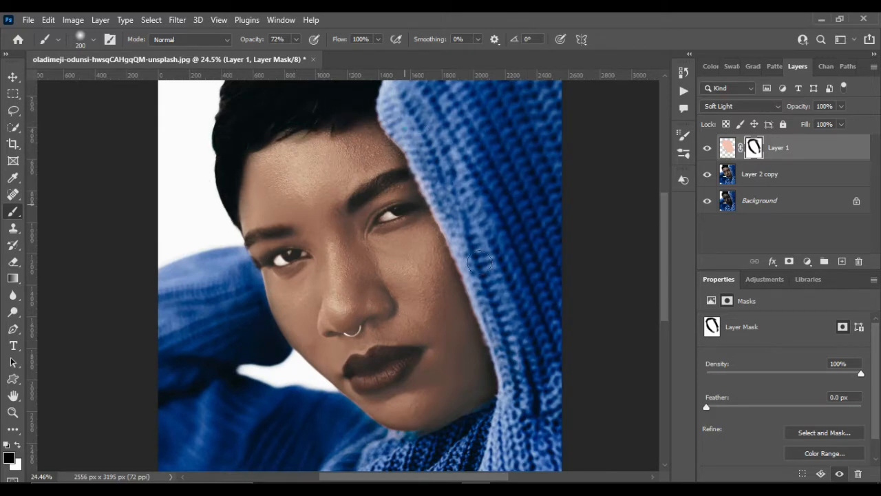
scroll(403, 311, "up", 4)
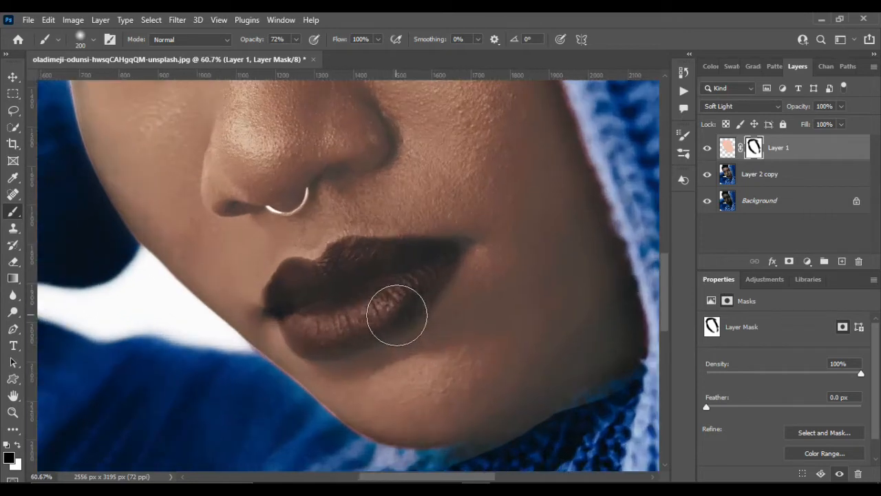
mouse_move(397, 273)
left_mouse_down()
mouse_move(338, 289)
mouse_move(365, 271)
mouse_move(309, 299)
mouse_move(306, 277)
mouse_move(296, 278)
mouse_move(294, 311)
mouse_move(334, 313)
mouse_move(438, 261)
mouse_move(404, 311)
mouse_move(324, 341)
mouse_move(297, 338)
left_mouse_up()
left_click(303, 299)
key("bracketleft")
key("bracketleft")
key("bracketleft")
key("bracketleft")
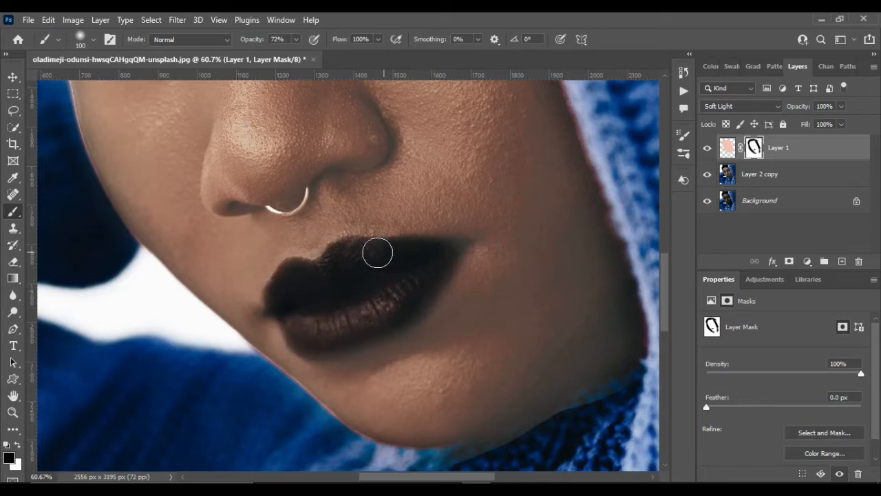
- Brush black on the mask over both eyebrows and both eyes at brush size 100
scroll(335, 313, "up", 5)
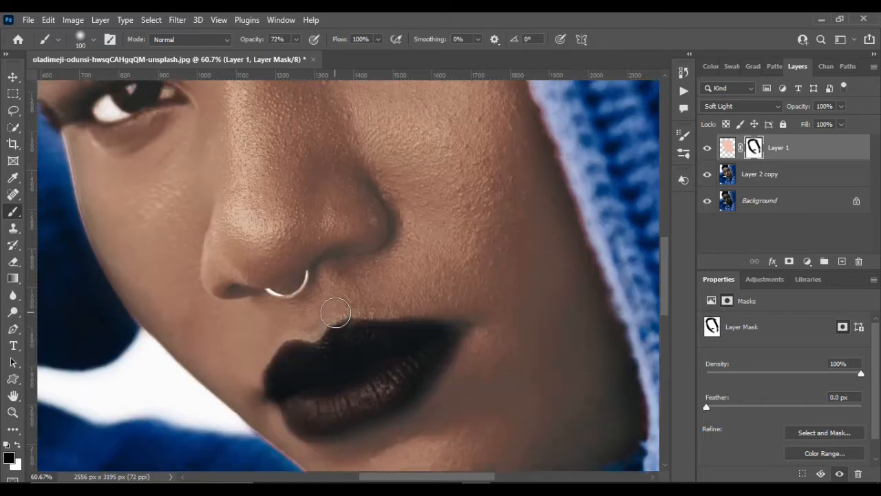
scroll(335, 313, "up", 3)
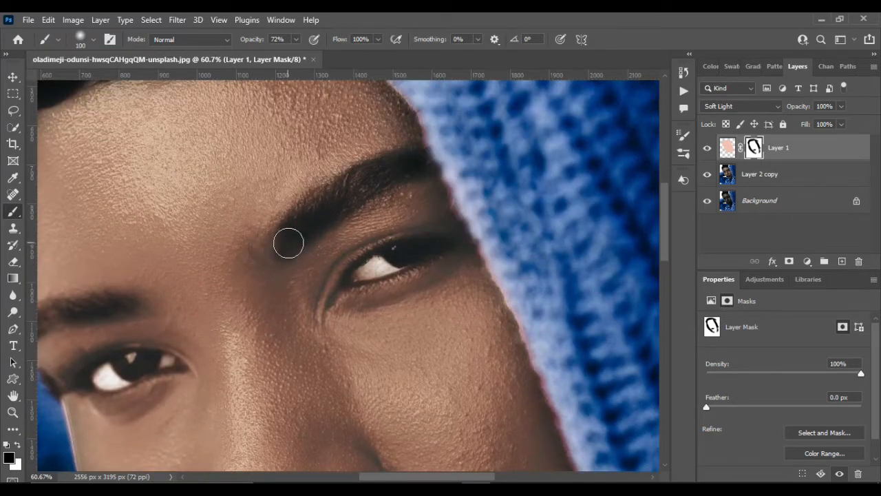
mouse_move(287, 242)
left_mouse_down()
mouse_move(298, 224)
mouse_move(363, 182)
mouse_move(401, 166)
left_mouse_up()
scroll(160, 281, "left", 3)
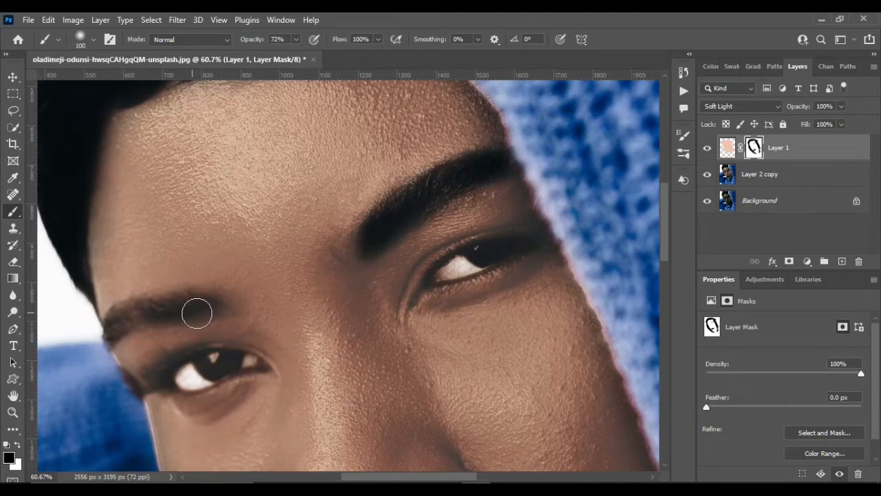
left_click_drag(224, 305, 140, 316)
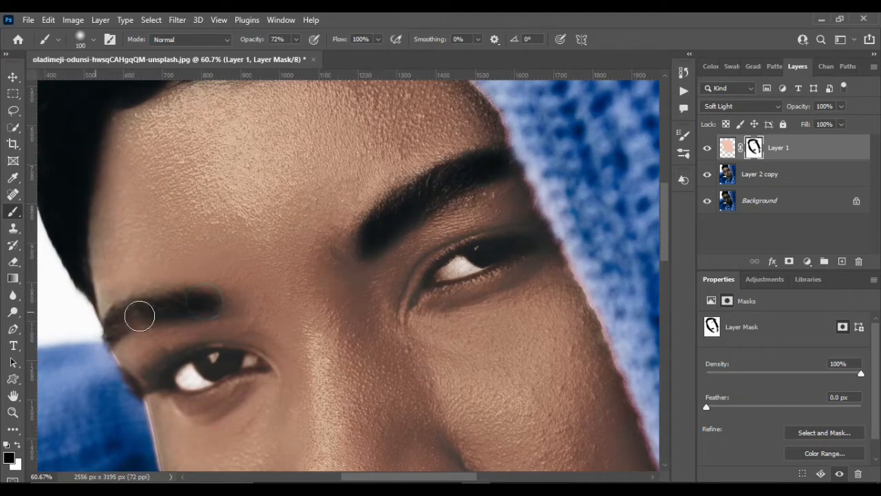
mouse_move(197, 316)
left_mouse_down()
mouse_move(146, 316)
mouse_move(114, 320)
left_mouse_up()
left_click(199, 307)
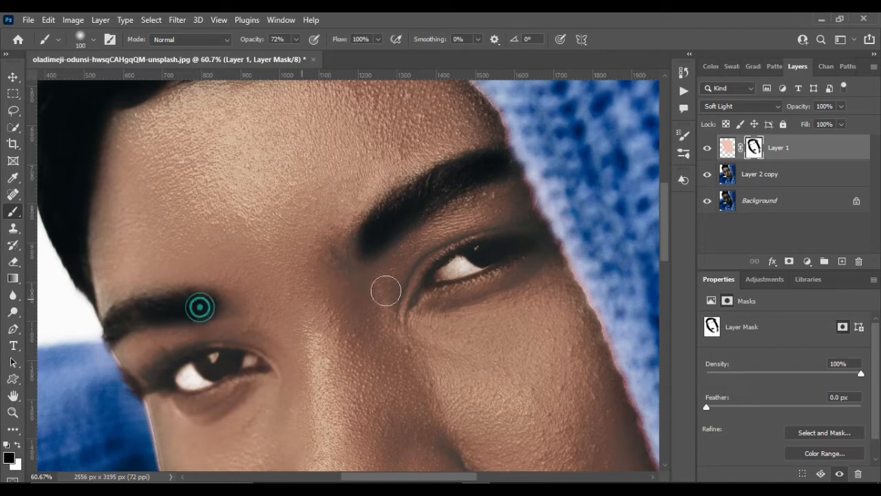
mouse_move(468, 255)
left_mouse_down()
mouse_move(421, 288)
mouse_move(519, 247)
mouse_move(413, 275)
left_mouse_up()
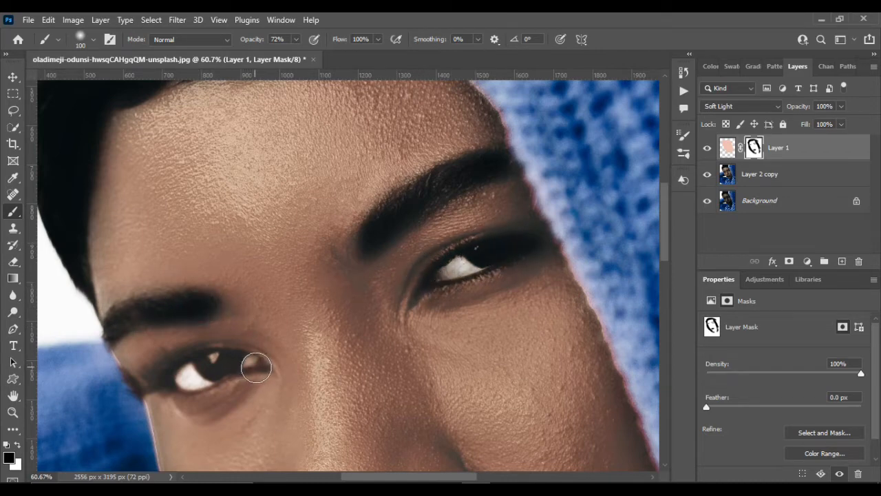
mouse_move(206, 364)
left_mouse_down()
mouse_move(252, 364)
mouse_move(165, 379)
mouse_move(239, 369)
mouse_move(186, 384)
left_mouse_up()
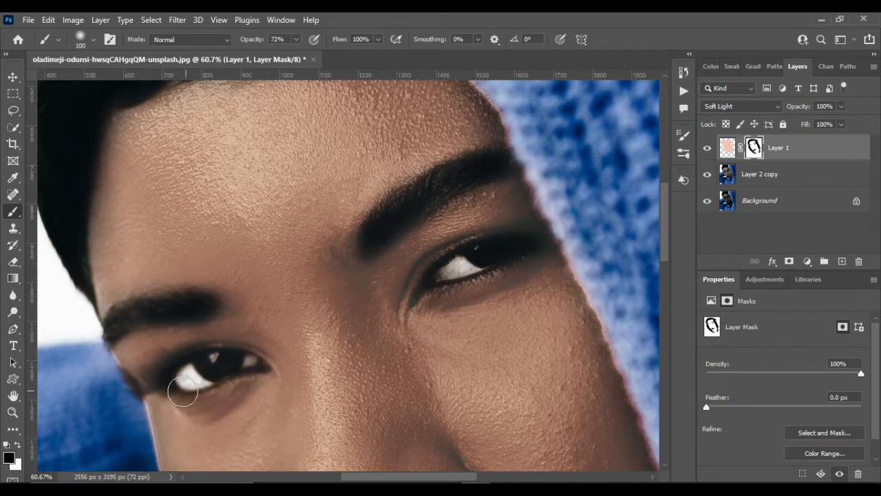
- Examine the masked eyebrows, eyes and lips both close up and across the whole face
left_click(13, 77)
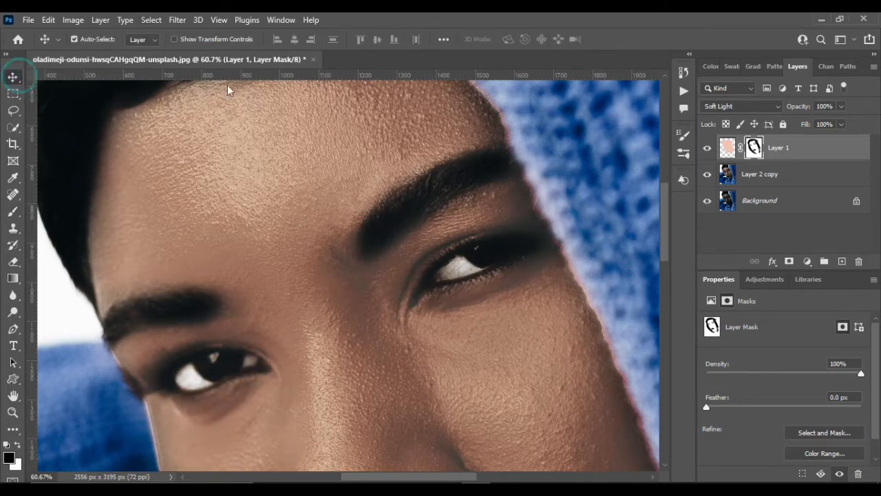
scroll(216, 112, "down", 5)
scroll(216, 115, "down", 1)
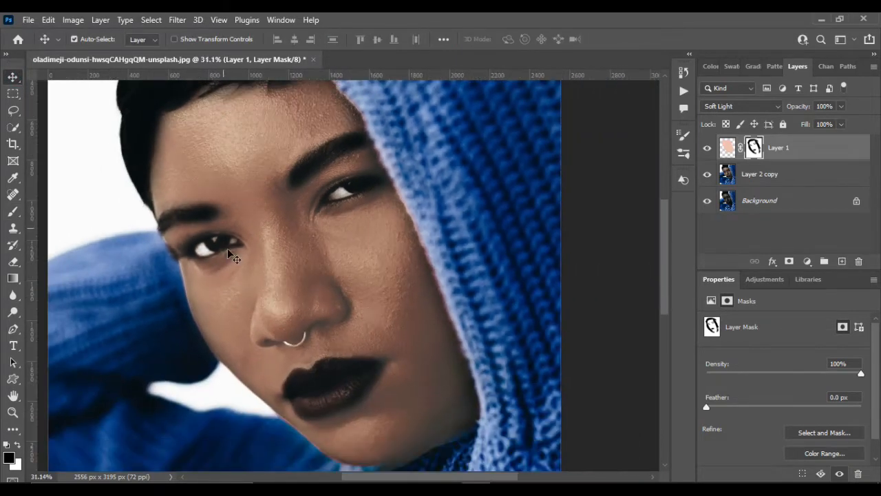
scroll(228, 245, "up", 1)
key("ctrl")
scroll(227, 245, "up", 3)
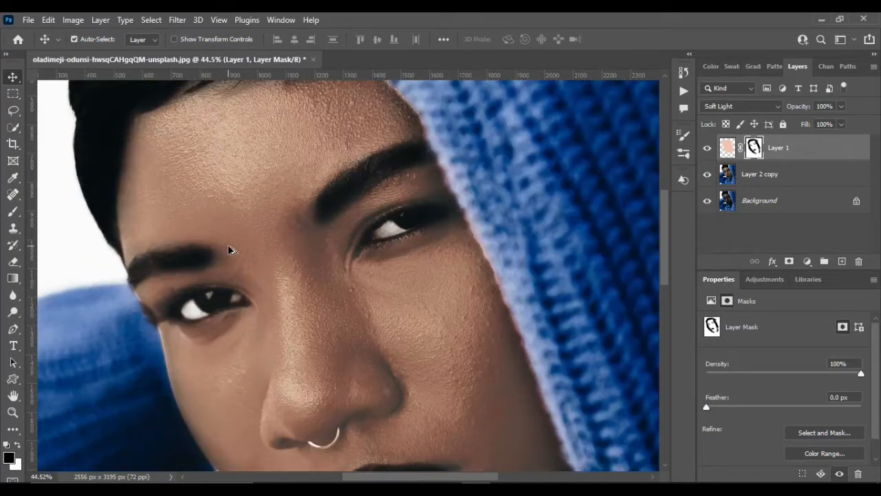
scroll(228, 246, "down", 3)
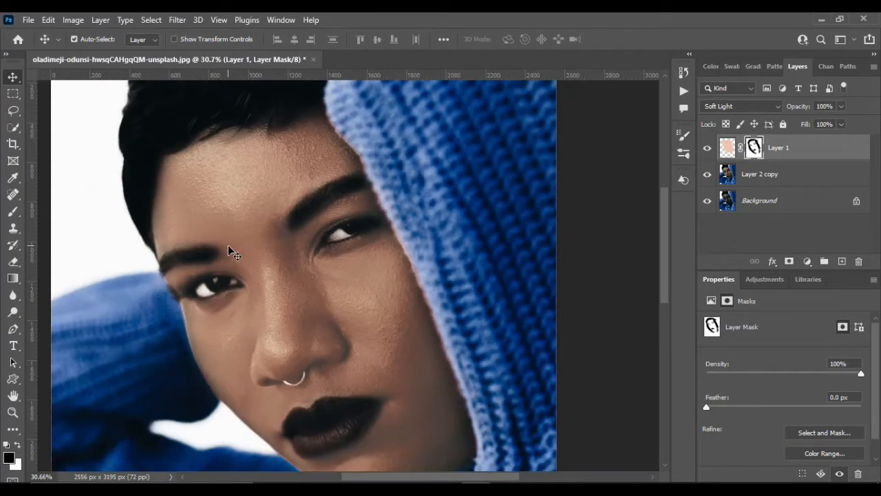
scroll(335, 236, "up", 5)
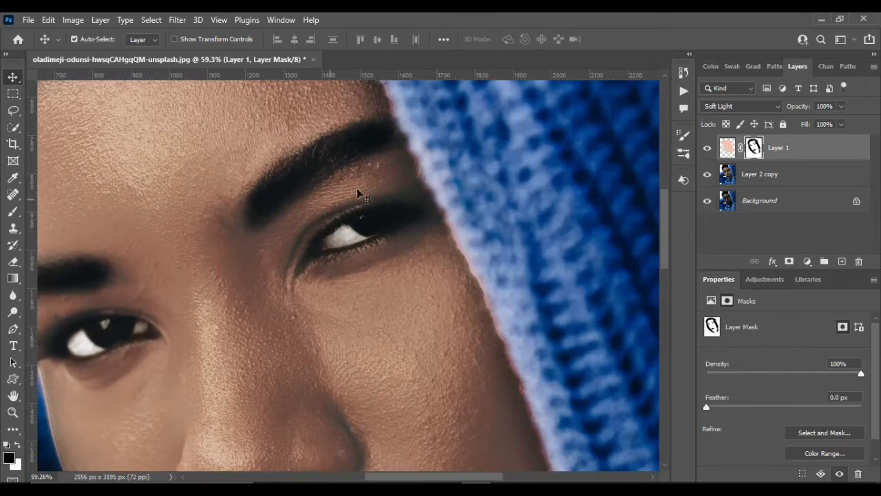
- Set the brush opacity to 43% and softly mask the eyelids, the eye corners and the inner end of the eyebrow
left_click(12, 212)
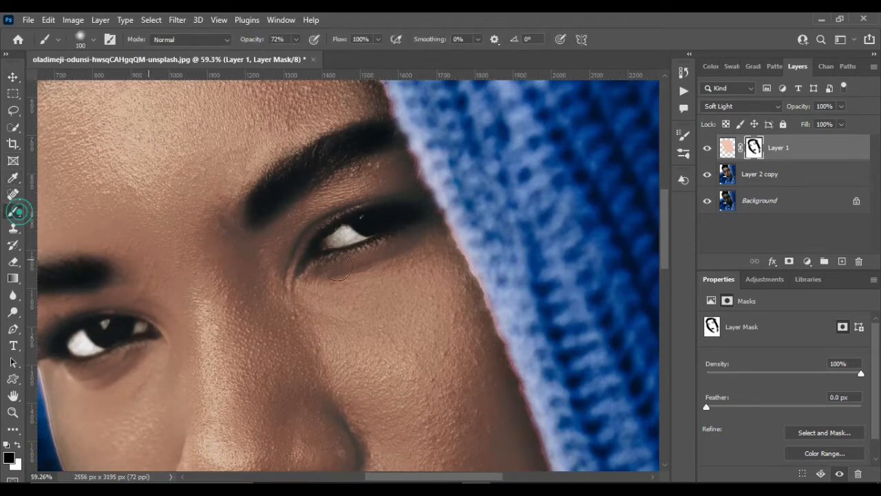
left_click(294, 39)
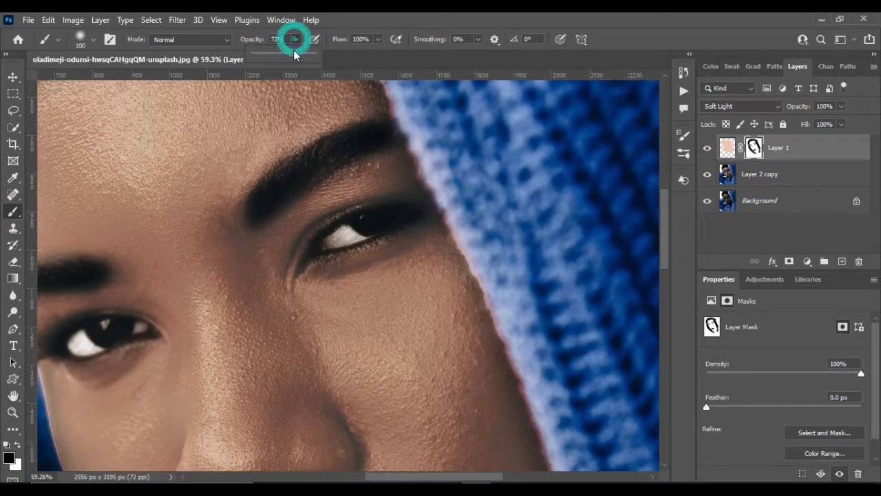
left_click_drag(285, 55, 280, 56)
left_click(314, 210)
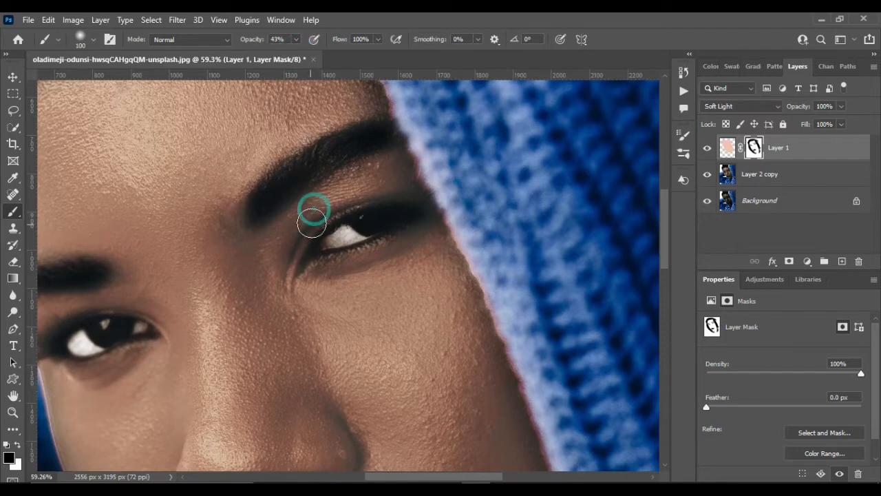
left_click(390, 198)
left_click(413, 216)
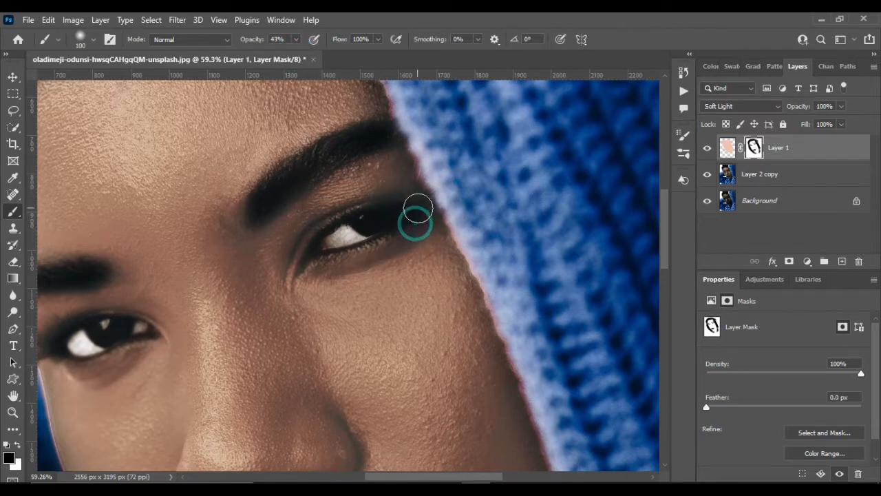
left_click(303, 254)
scroll(300, 297, "left", 3)
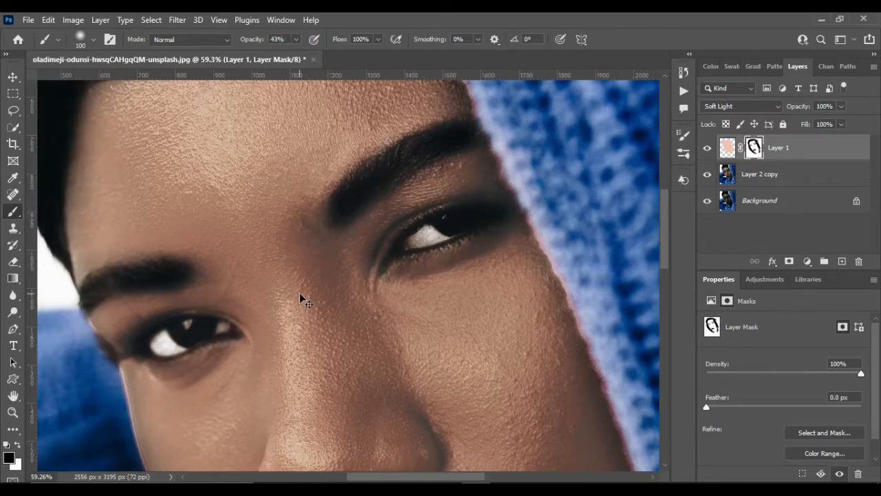
left_click(192, 267)
left_click(187, 285)
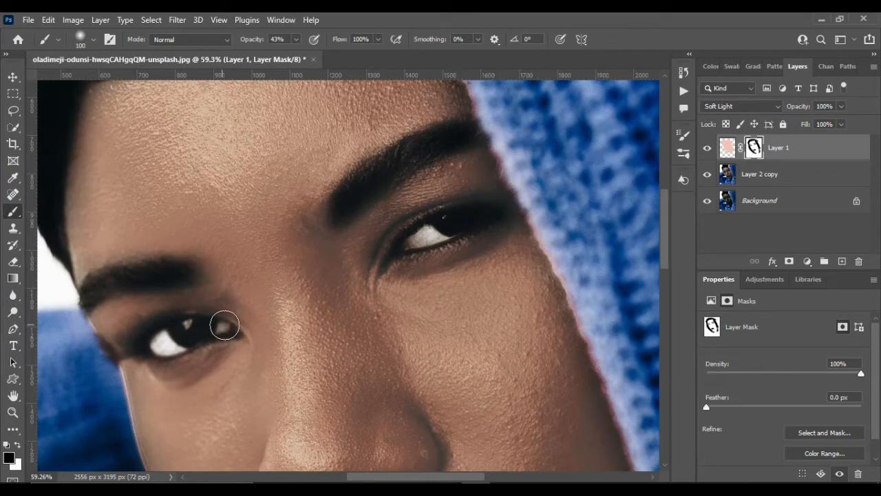
- Merge the masked peach layer with the Layer 2 copy portrait beneath it
left_click(12, 77)
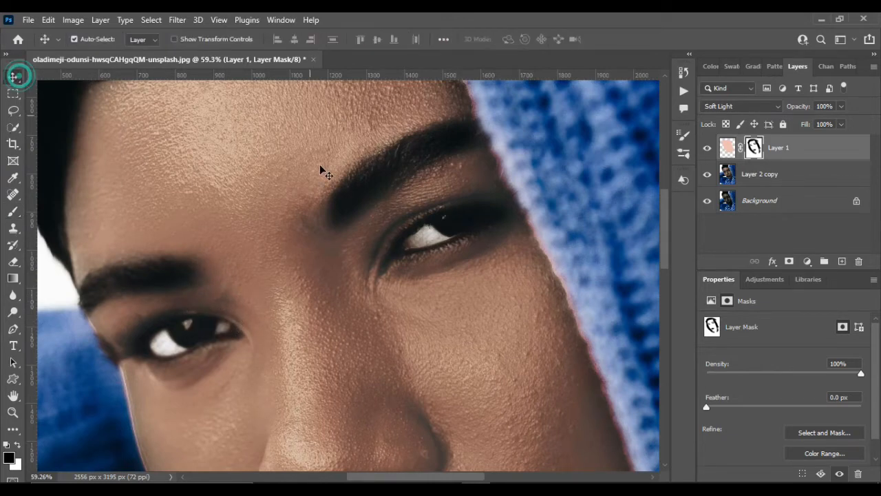
scroll(320, 179, "down", 6)
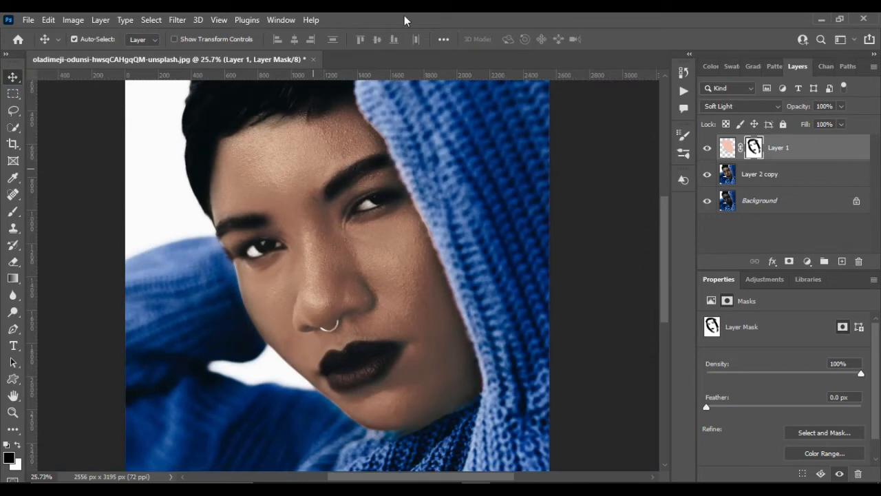
left_click(809, 178)
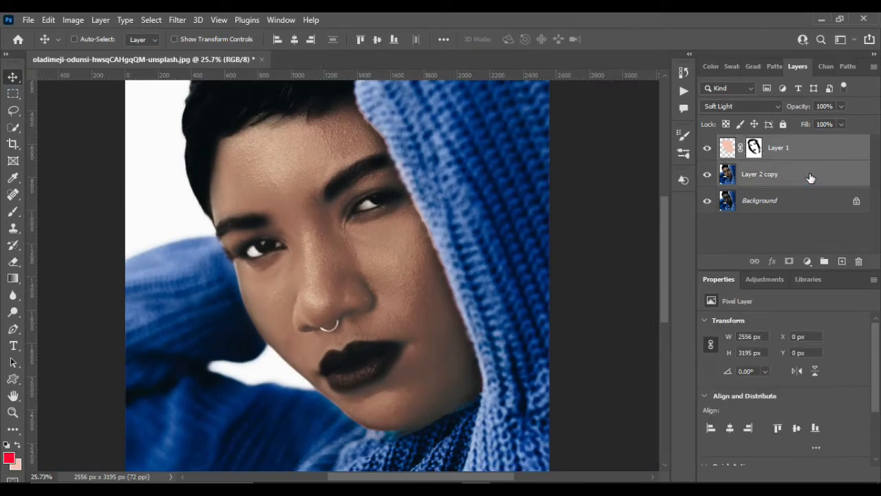
key("ctrl+e")
key("ctrl+z")
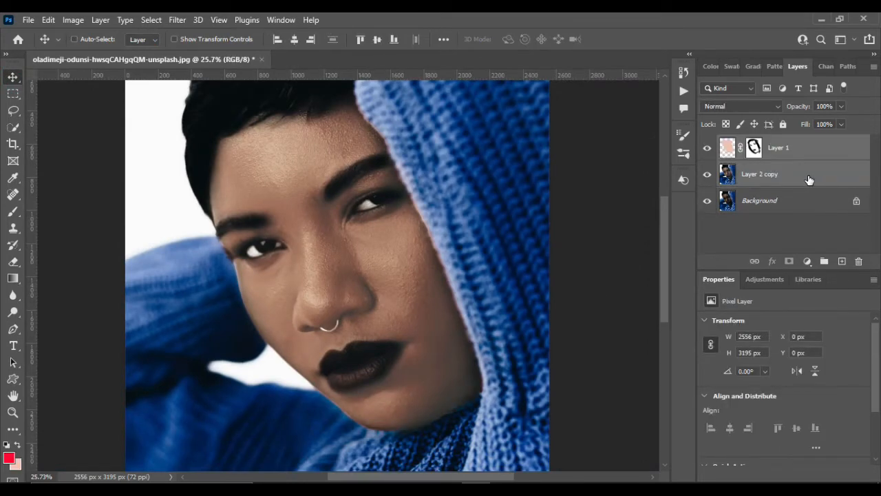
key("ctrl+shift+z")
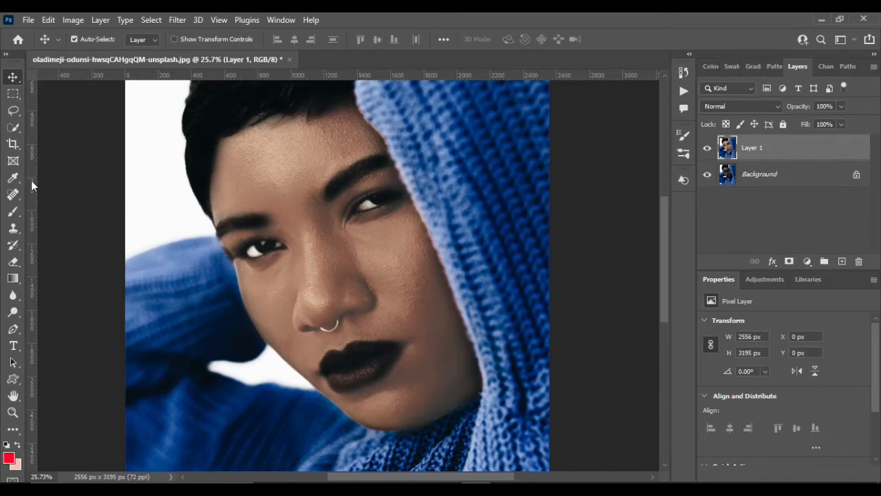
- Add a new layer above the merged portrait and lasso a freehand selection around the whole face
left_click(841, 261)
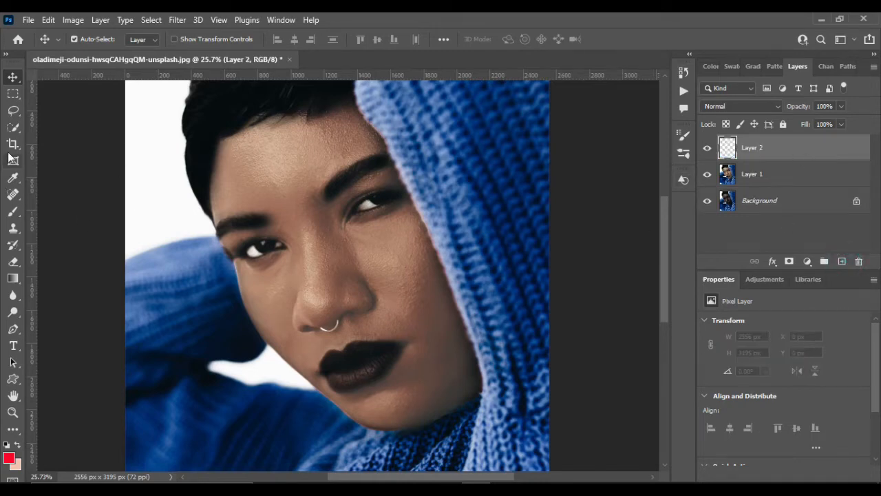
left_click(13, 110)
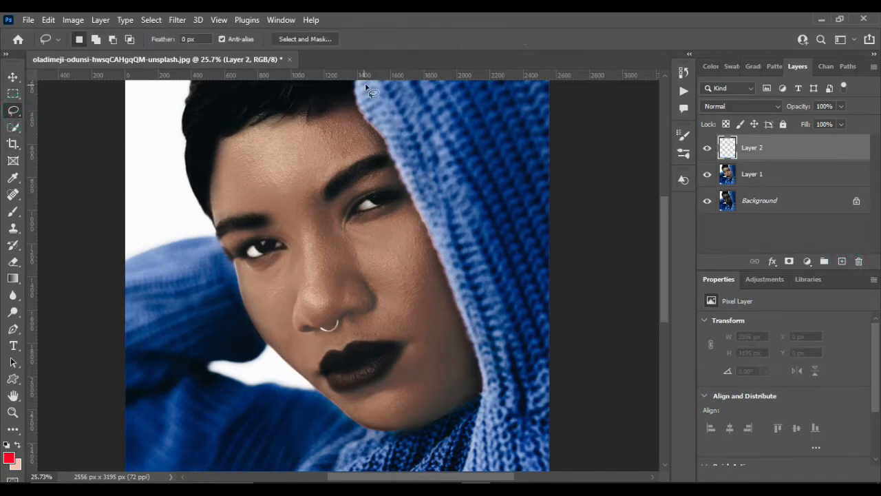
mouse_move(365, 84)
left_mouse_down()
mouse_move(260, 104)
mouse_move(210, 136)
left_mouse_up()
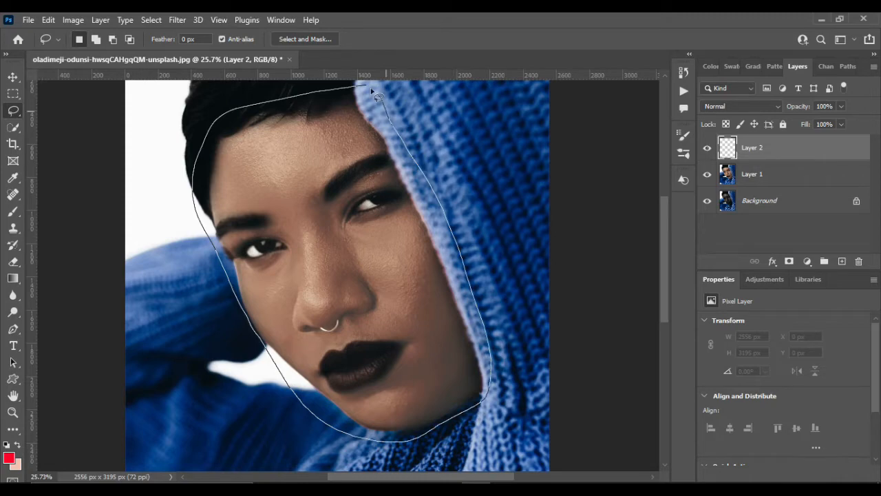
left_click_drag(344, 97, 352, 91)
left_click(13, 77)
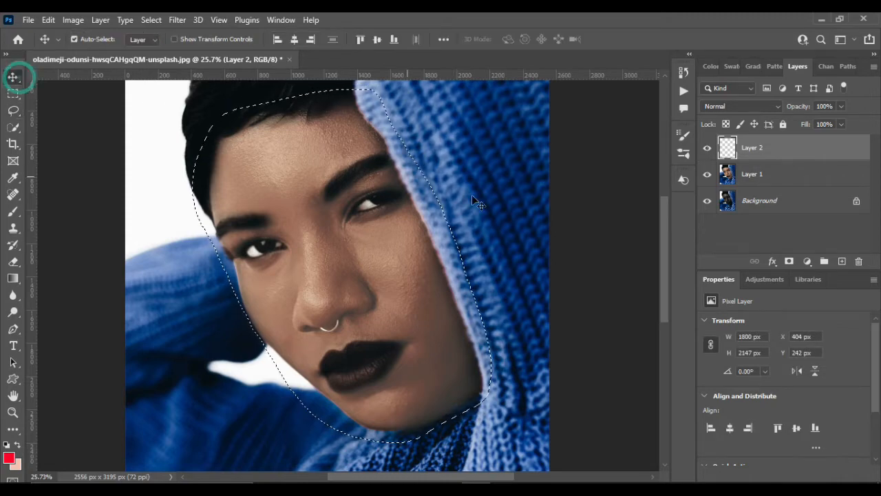
- Set the foreground color to near-white fdfcfc, fill the face selection on Layer 2 with it, and deselect
left_click(9, 457)
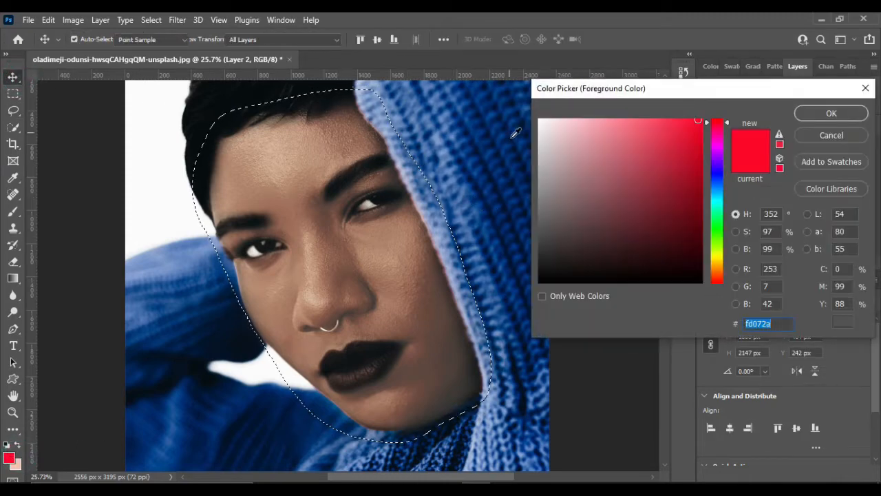
left_click(539, 120)
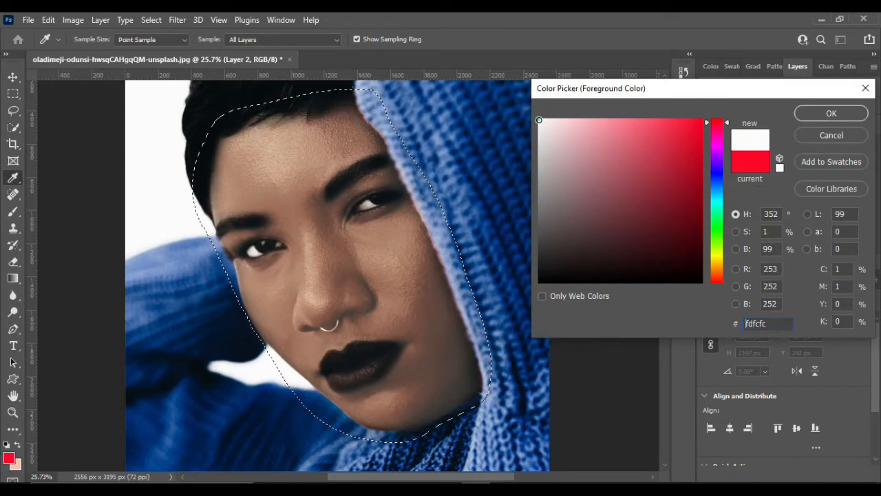
left_click(809, 114)
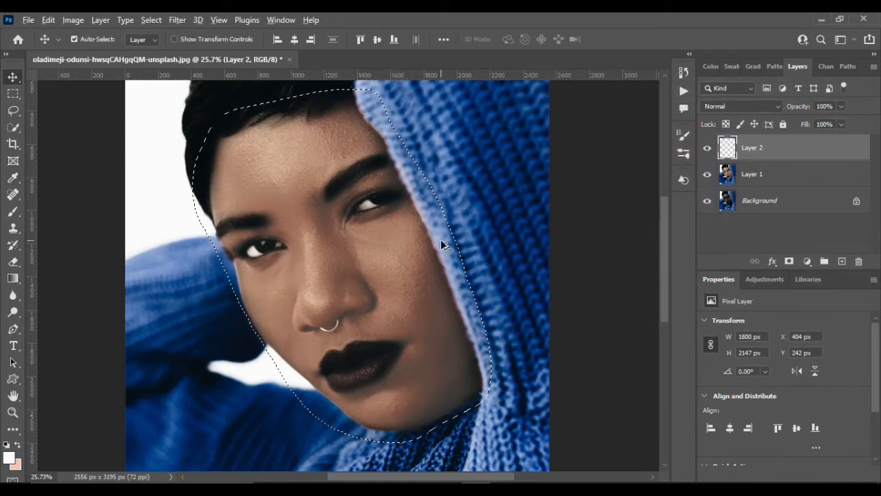
key("alt+BackSpace")
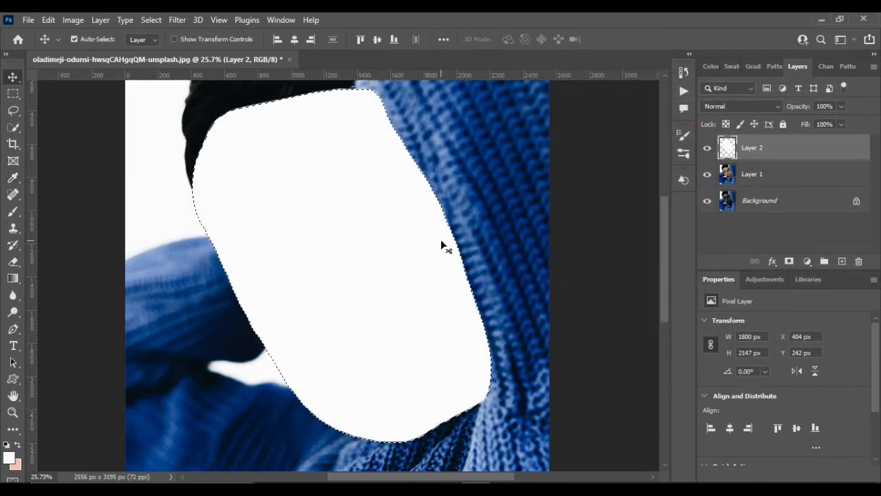
left_click(14, 77)
left_click(817, 152)
key("ctrl+d")
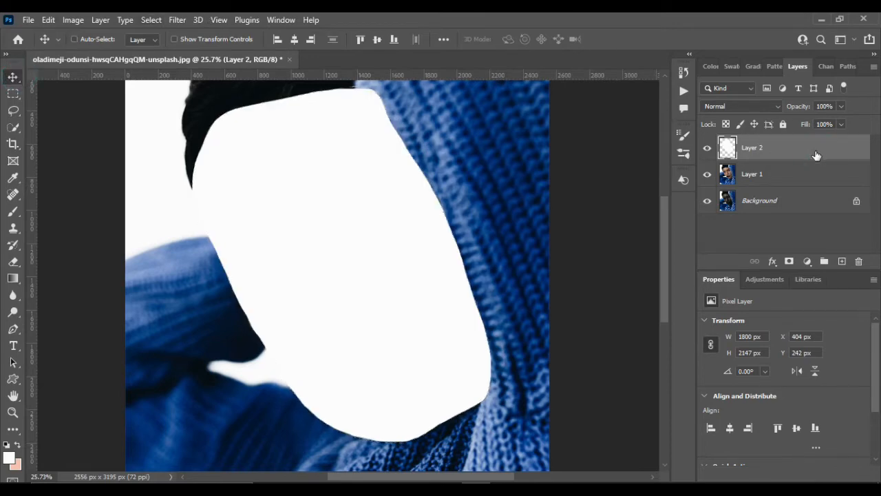
- Blend the white face layer in Soft Light mode and reduce its opacity to 57%
left_click(778, 106)
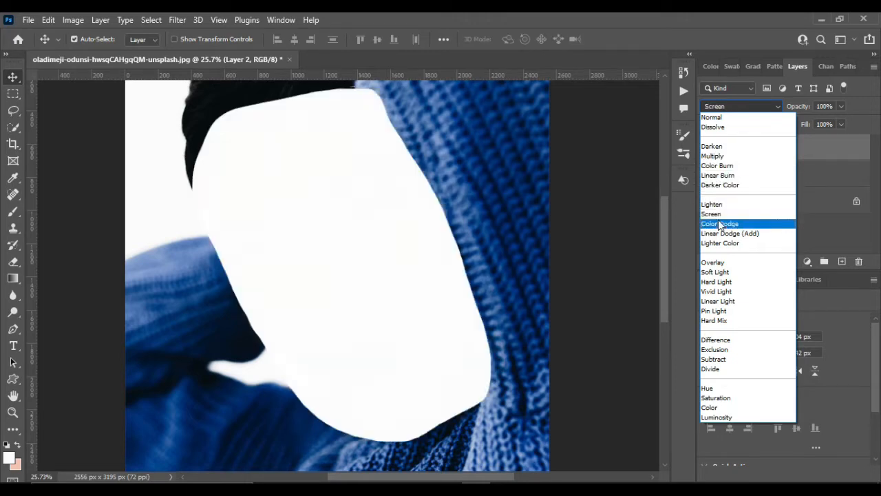
left_click(715, 273)
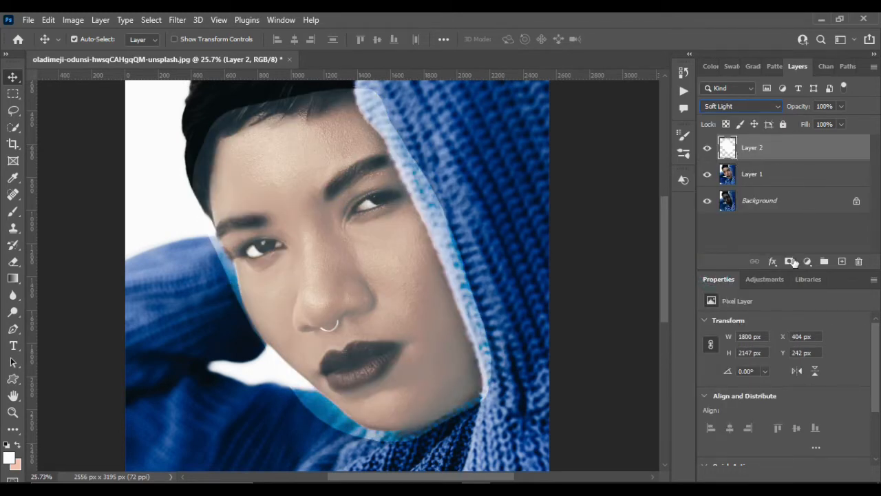
left_click(842, 105)
left_click_drag(830, 122, 822, 126)
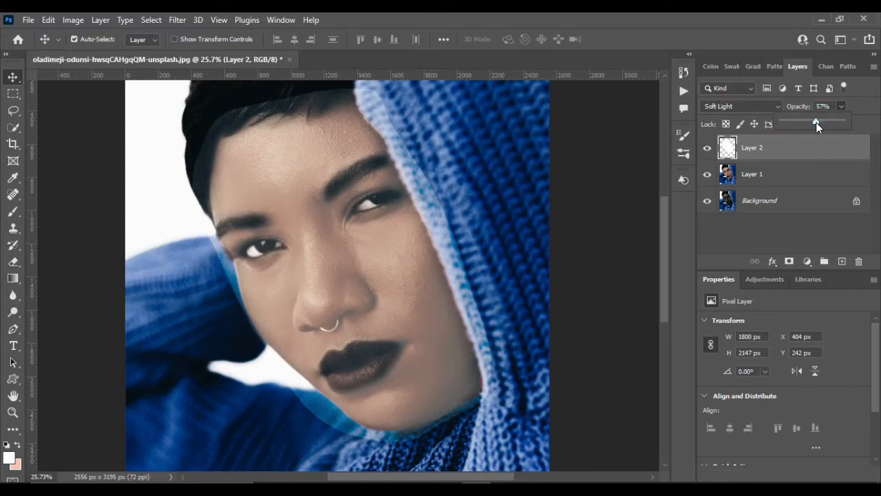
- Add a mask to the white layer and brush black along the hairline at size 200, raising the brush opacity to 82%
left_click(789, 261)
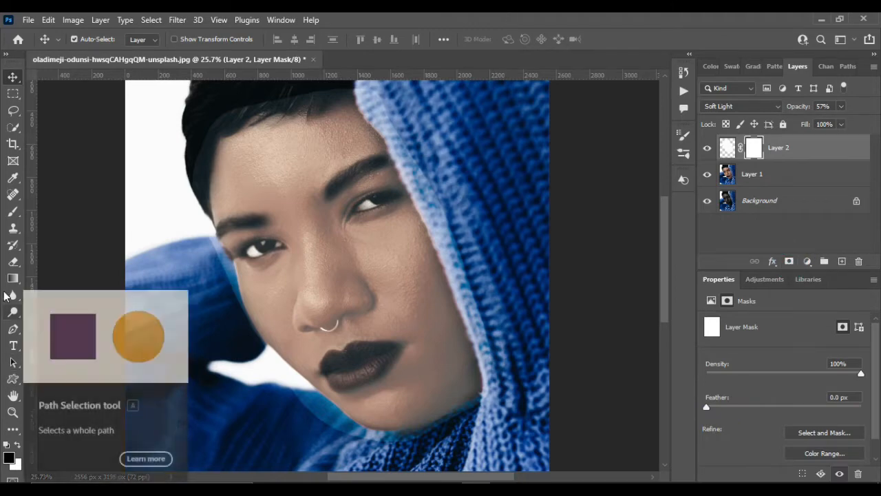
left_click(12, 214)
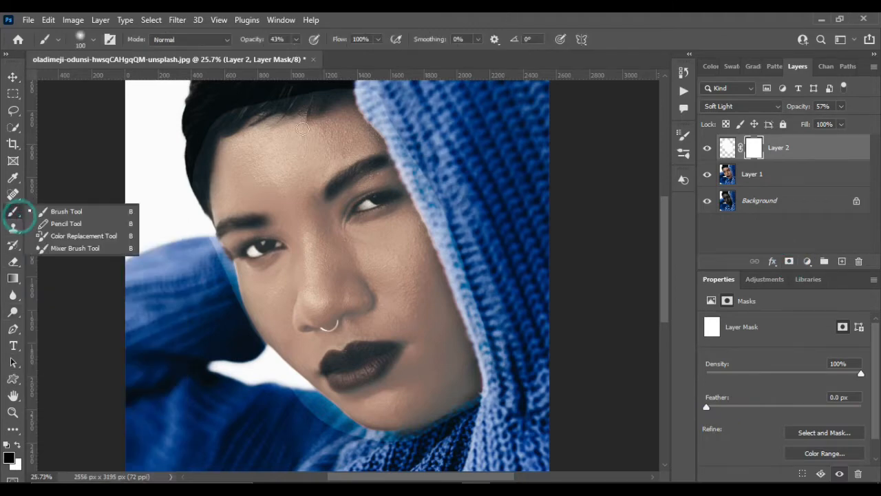
key("bracketright")
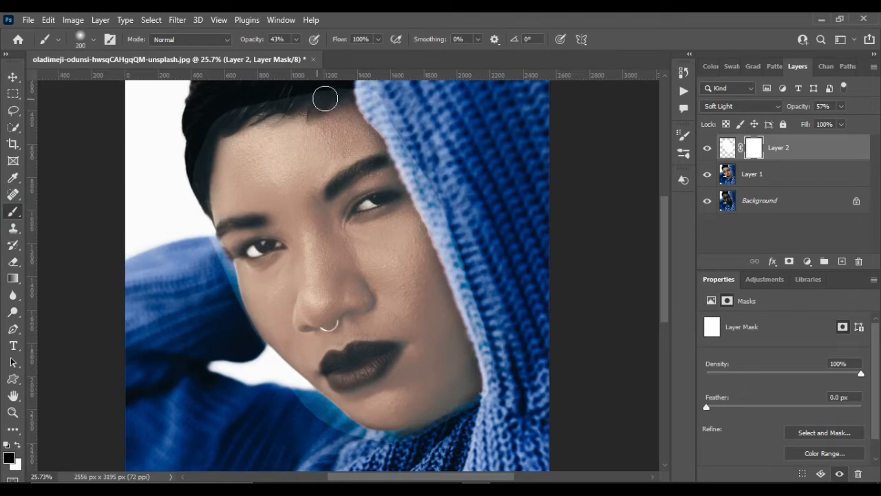
mouse_move(334, 95)
left_mouse_down()
mouse_move(175, 135)
mouse_move(303, 96)
mouse_move(183, 128)
left_mouse_up()
mouse_move(183, 128)
left_mouse_down()
mouse_move(281, 70)
mouse_move(326, 55)
mouse_move(319, 56)
left_mouse_up()
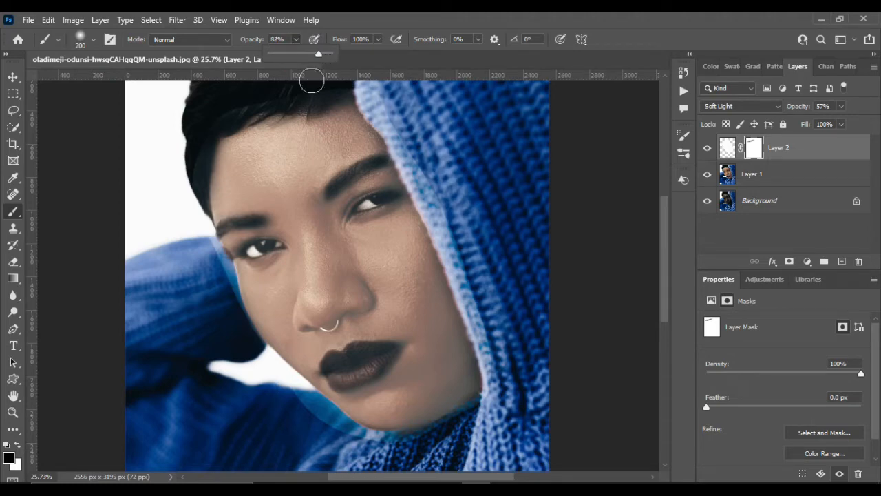
left_click(315, 89)
mouse_move(199, 124)
left_mouse_down()
mouse_move(189, 175)
mouse_move(192, 144)
mouse_move(192, 188)
mouse_move(202, 140)
mouse_move(197, 242)
mouse_move(206, 243)
mouse_move(220, 280)
mouse_move(214, 246)
mouse_move(222, 285)
mouse_move(204, 247)
mouse_move(215, 270)
left_mouse_up()
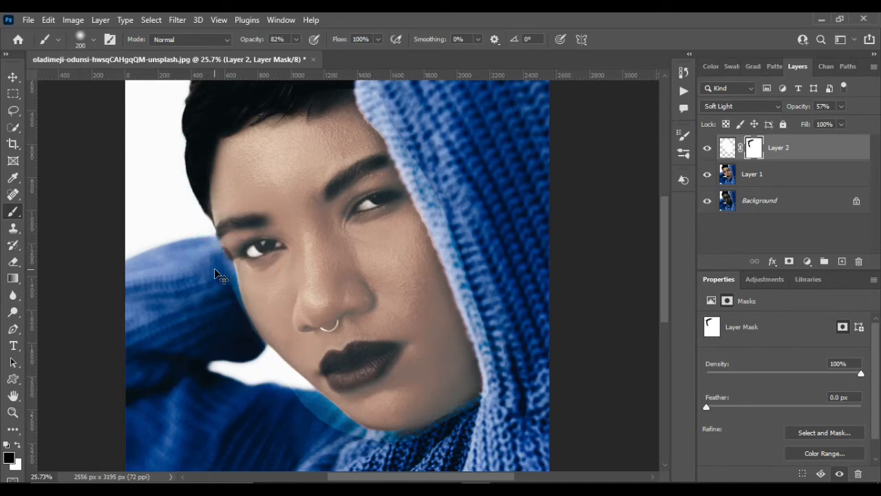
- Mask the white spill off the blue sleeve beside the cheek and off the sweater below the jaw and chin
left_click(224, 270)
left_click(226, 291)
left_click(246, 353)
left_click(324, 422)
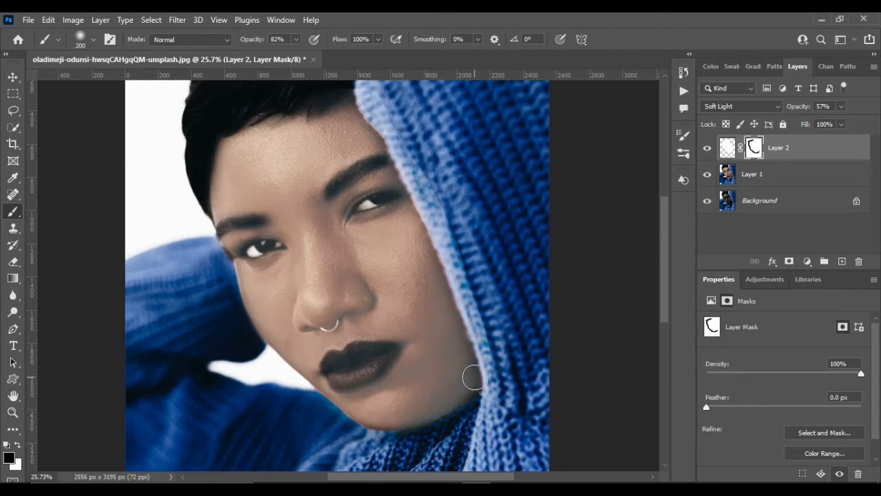
- Mask the white spill off the knitted hood along the face edge and touch up the hair above the forehead
mouse_move(403, 124)
left_mouse_down()
mouse_move(451, 232)
mouse_move(485, 358)
left_mouse_up()
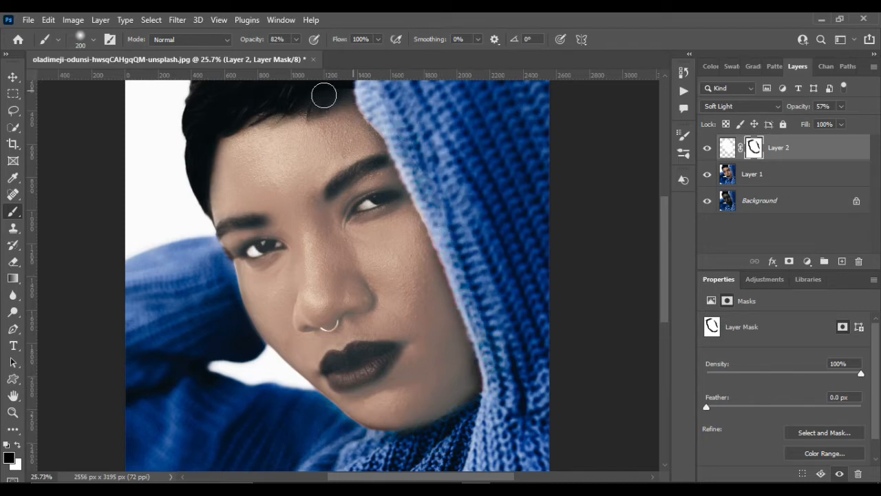
mouse_move(296, 99)
left_mouse_down()
mouse_move(375, 114)
mouse_move(419, 153)
left_mouse_up()
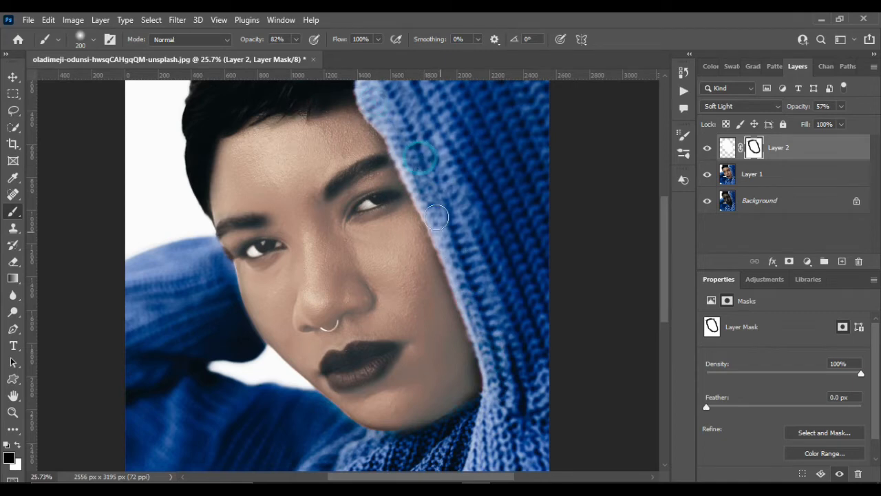
scroll(434, 203, "up", 2)
mouse_move(417, 209)
left_mouse_down()
mouse_move(489, 365)
mouse_move(499, 415)
mouse_move(461, 250)
left_mouse_up()
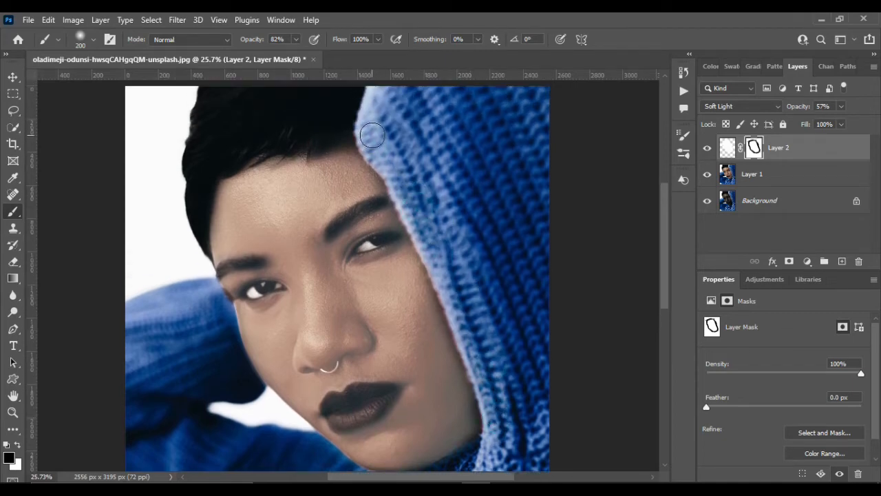
left_click_drag(370, 142, 439, 220)
left_click(466, 273)
left_click(279, 123)
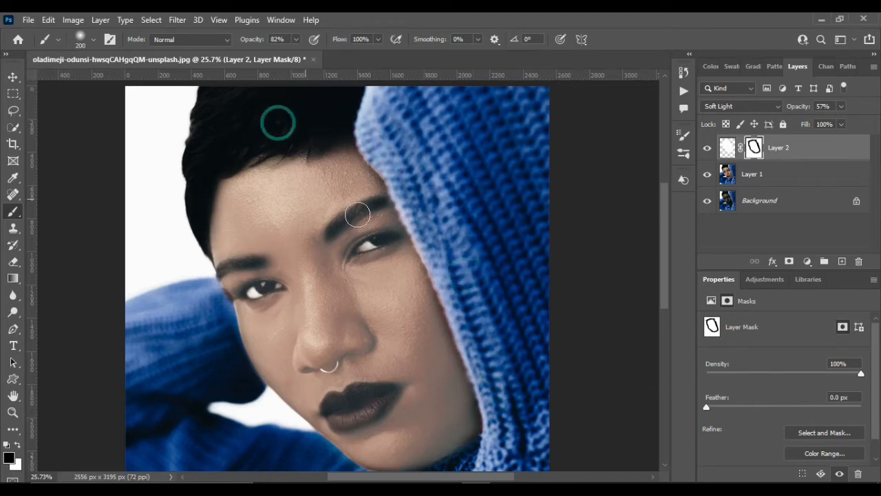
scroll(359, 216, "down", 3)
left_click_drag(494, 265, 494, 303)
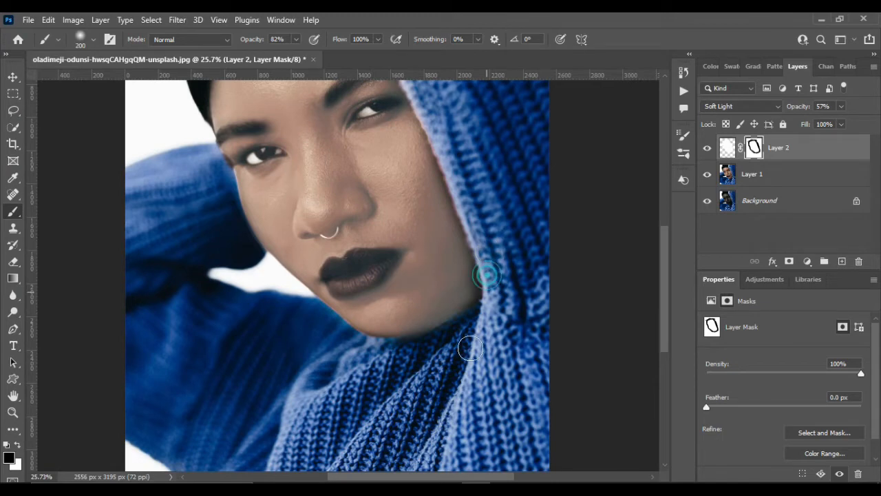
- Mask the white layer off both lips, reducing the brush size to 100 for the mouth corners and lip edges
scroll(382, 285, "up", 4)
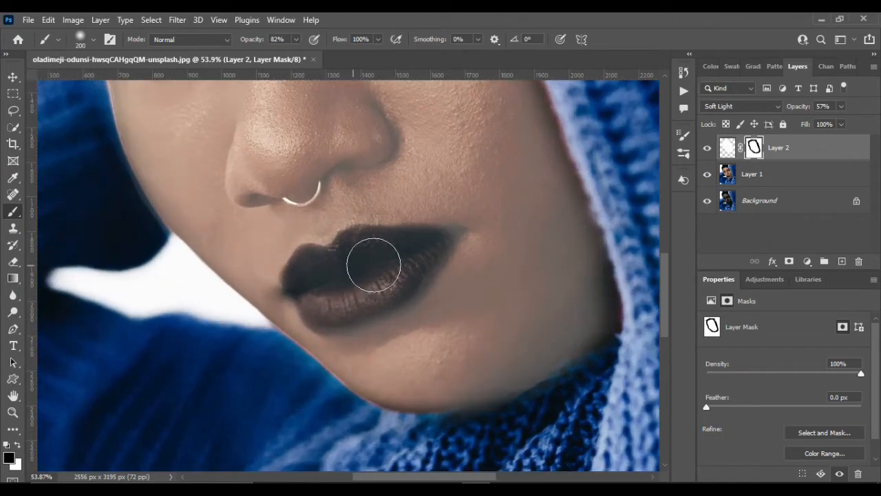
left_click(400, 253)
mouse_move(368, 252)
left_mouse_down()
mouse_move(316, 277)
mouse_move(365, 270)
left_mouse_up()
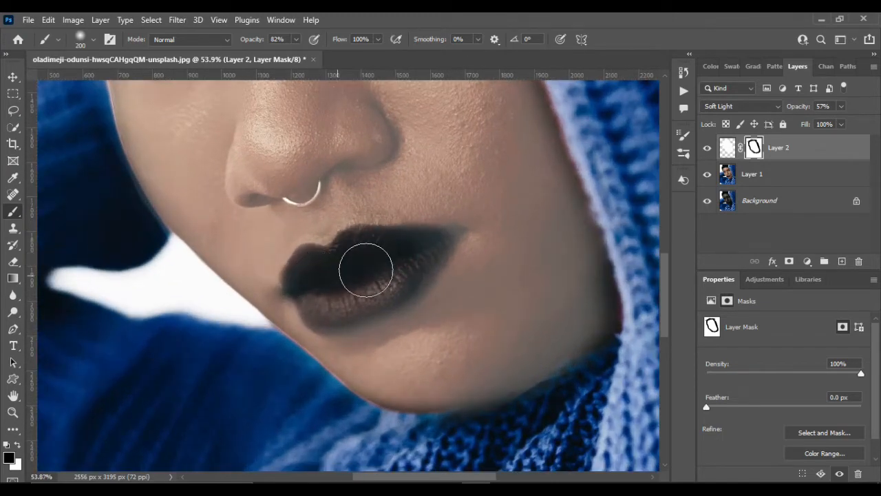
key("bracketleft")
key("bracketleft")
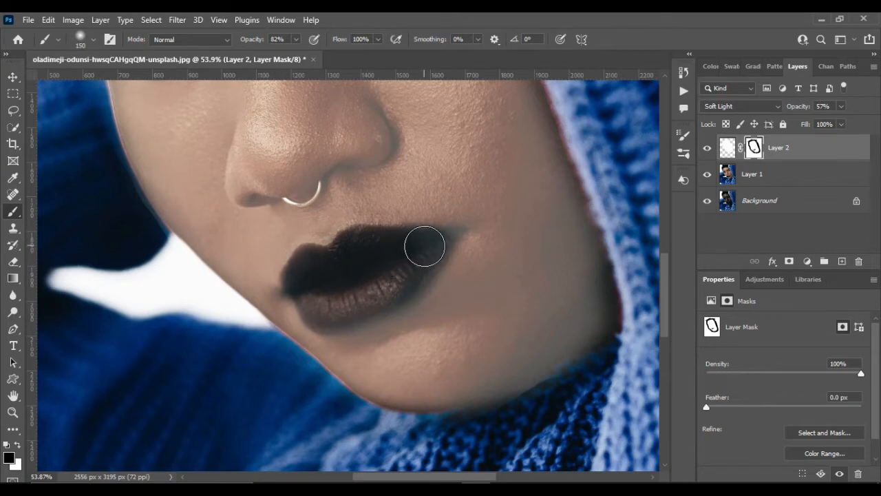
key("bracketleft")
key("bracketleft")
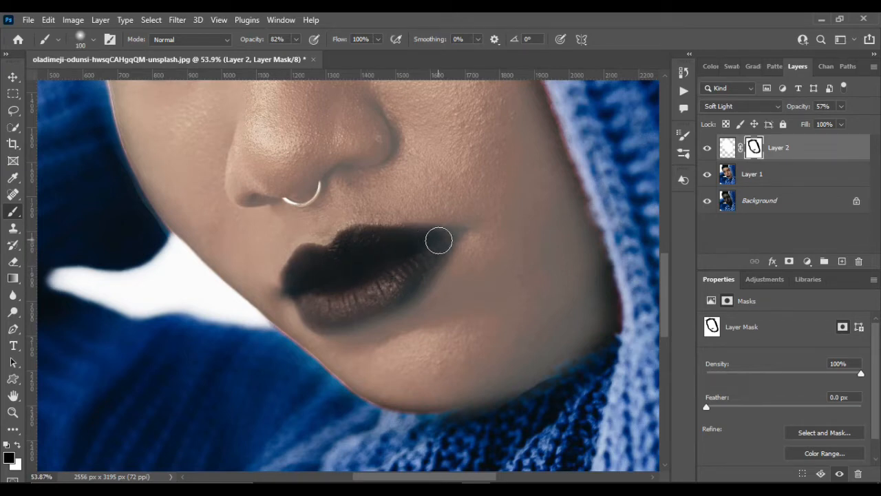
mouse_move(426, 238)
left_mouse_down()
mouse_move(367, 250)
mouse_move(417, 236)
mouse_move(358, 242)
mouse_move(308, 259)
mouse_move(288, 290)
mouse_move(321, 309)
mouse_move(360, 303)
mouse_move(442, 251)
mouse_move(340, 320)
mouse_move(316, 323)
mouse_move(300, 309)
mouse_move(382, 298)
mouse_move(435, 253)
mouse_move(401, 295)
left_mouse_up()
left_click_drag(450, 234, 389, 250)
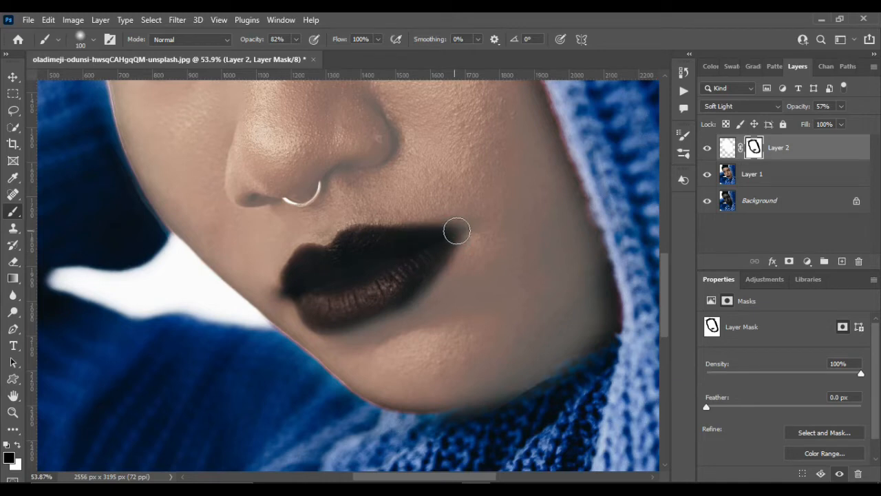
left_click_drag(456, 232, 405, 263)
mouse_move(297, 273)
left_mouse_down()
mouse_move(354, 305)
mouse_move(446, 265)
left_mouse_up()
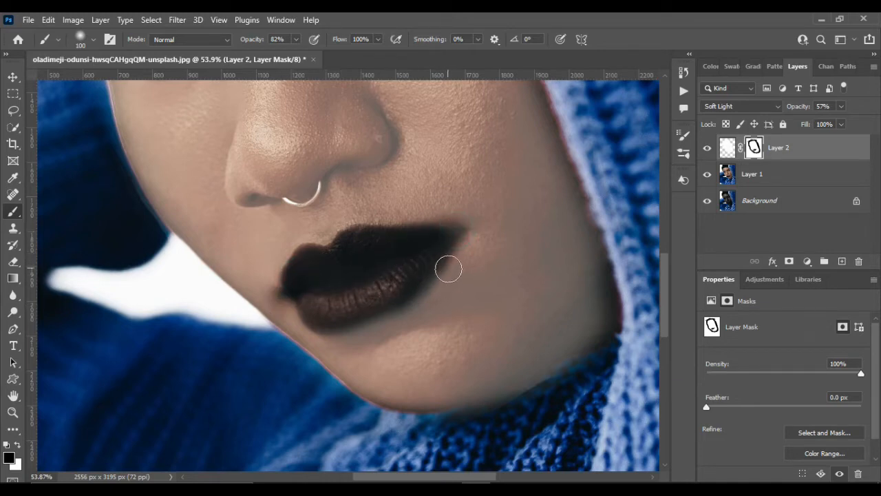
- Set the brush opacity to 48% and softly mask the nostril shadows and the crease beside the nose
left_click(296, 40)
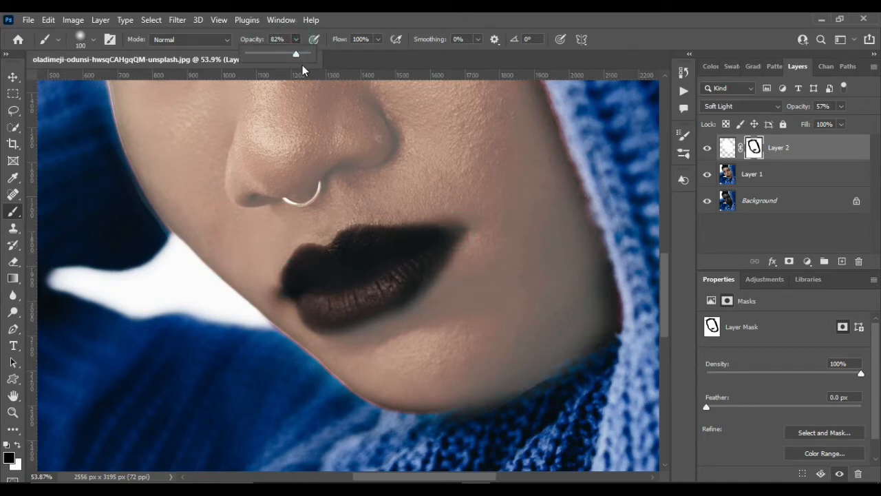
left_click_drag(296, 55, 277, 53)
left_click(344, 167)
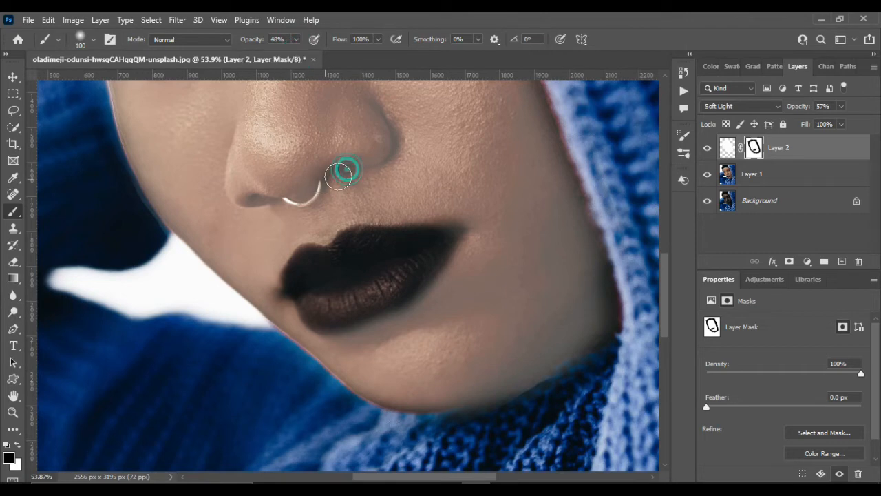
left_click(278, 205)
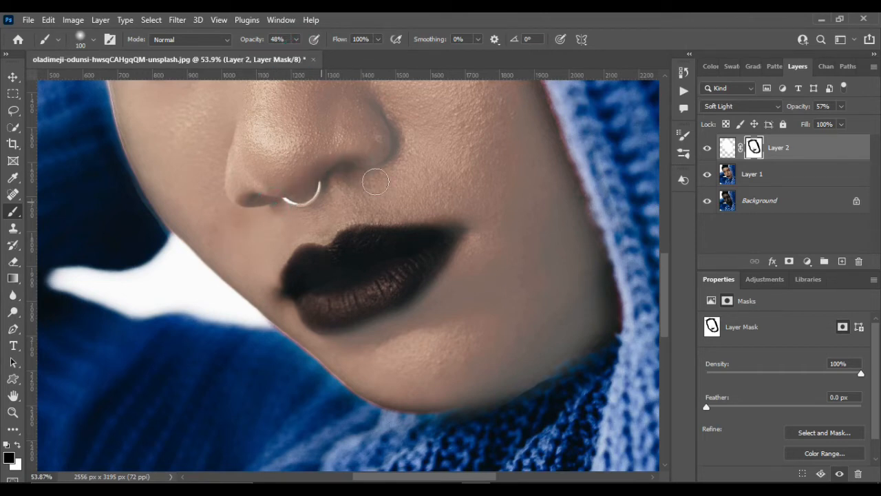
left_click(388, 114)
- Softly mask along the lower lip's edge at 48% brush opacity
scroll(398, 162, "up", 3)
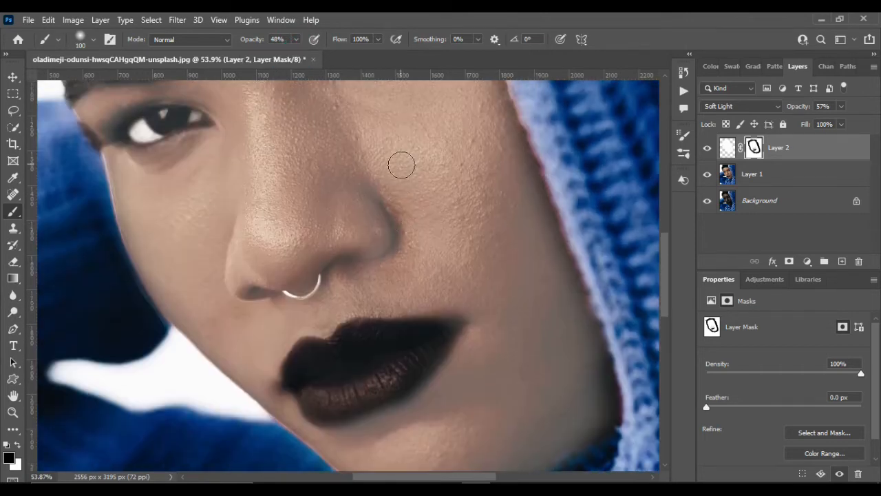
mouse_move(468, 360)
left_mouse_down()
mouse_move(394, 415)
mouse_move(311, 419)
left_mouse_up()
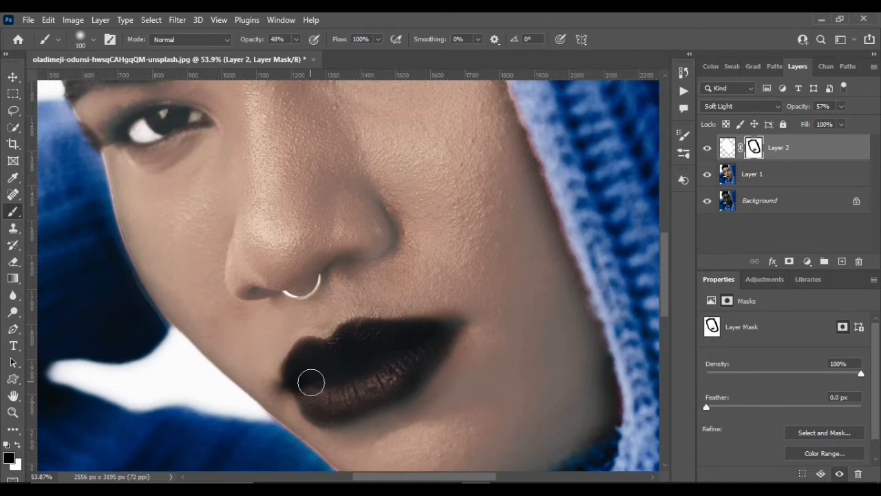
scroll(310, 382, "down", 2, "alt")
scroll(320, 374, "left", 2)
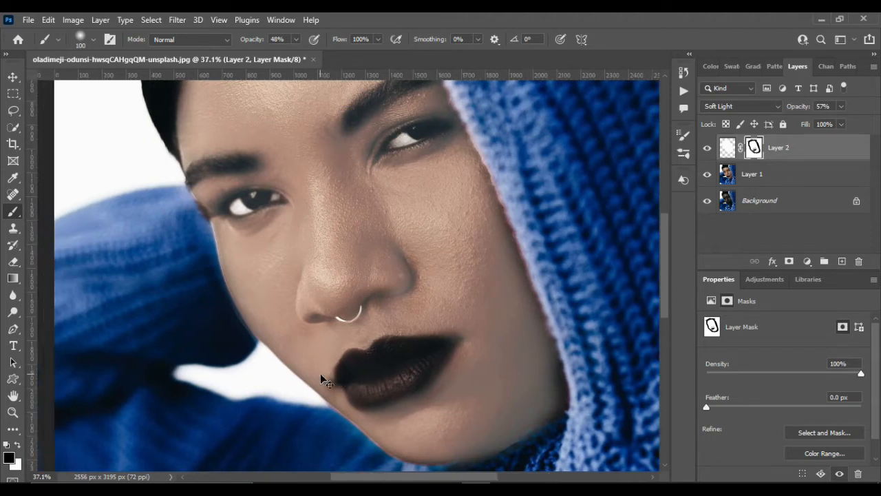
- Softly mask the white layer off both eyes at 48% brush opacity with the size 100 brush
scroll(321, 374, "up", 4)
scroll(381, 364, "down", 2)
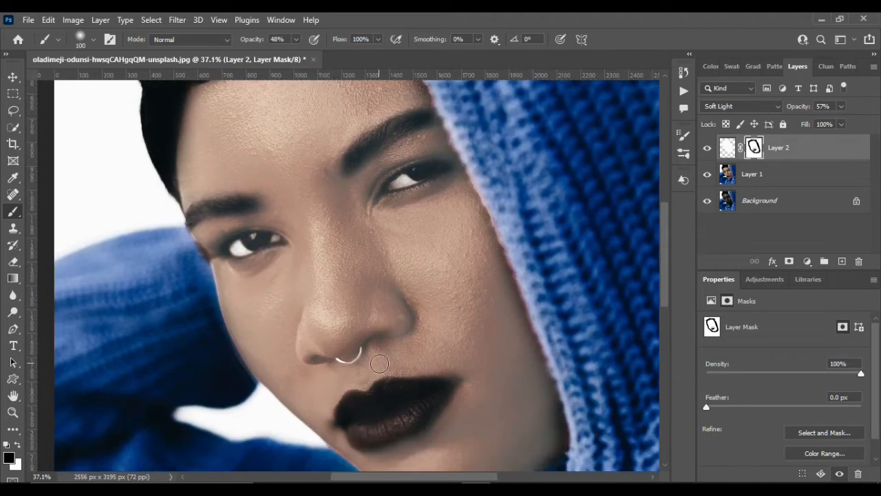
scroll(356, 248, "up", 3, "alt")
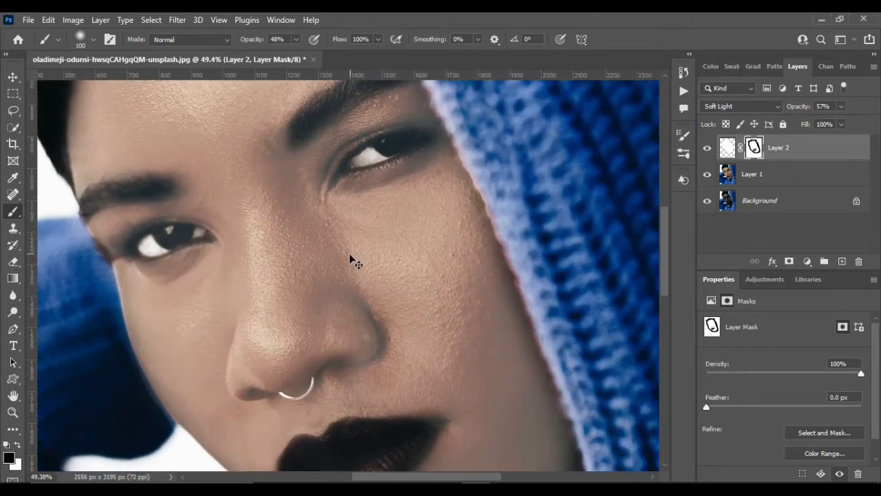
scroll(349, 254, "up", 2)
mouse_move(335, 224)
left_mouse_down()
mouse_move(351, 188)
mouse_move(343, 200)
mouse_move(425, 181)
mouse_move(405, 198)
mouse_move(419, 176)
left_mouse_up()
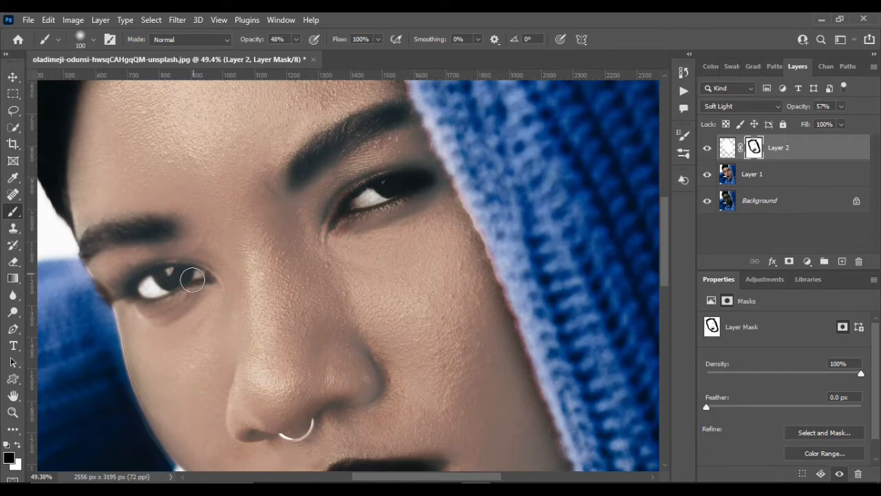
mouse_move(204, 276)
left_mouse_down()
mouse_move(134, 291)
mouse_move(177, 283)
mouse_move(142, 296)
mouse_move(174, 286)
mouse_move(151, 289)
left_mouse_up()
- Softly mask along both eyebrows and the inner brow corner at 48% brush opacity
mouse_move(273, 180)
left_mouse_down()
mouse_move(293, 183)
mouse_move(360, 131)
mouse_move(336, 142)
mouse_move(394, 118)
mouse_move(385, 113)
mouse_move(307, 165)
mouse_move(301, 173)
mouse_move(350, 143)
mouse_move(293, 197)
mouse_move(370, 122)
mouse_move(403, 111)
mouse_move(286, 190)
left_mouse_up()
mouse_move(169, 228)
left_mouse_down()
mouse_move(102, 234)
mouse_move(90, 251)
left_mouse_up()
mouse_move(353, 147)
left_mouse_down()
mouse_move(275, 181)
mouse_move(319, 165)
left_mouse_up()
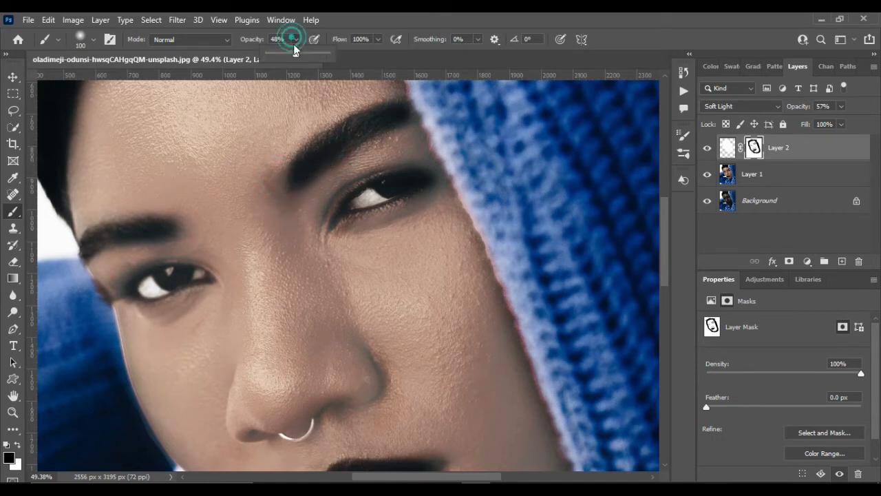
- Set the brush opacity to 14% and the size to 175, and lightly mask spots on the forehead
left_click_drag(295, 50, 277, 54)
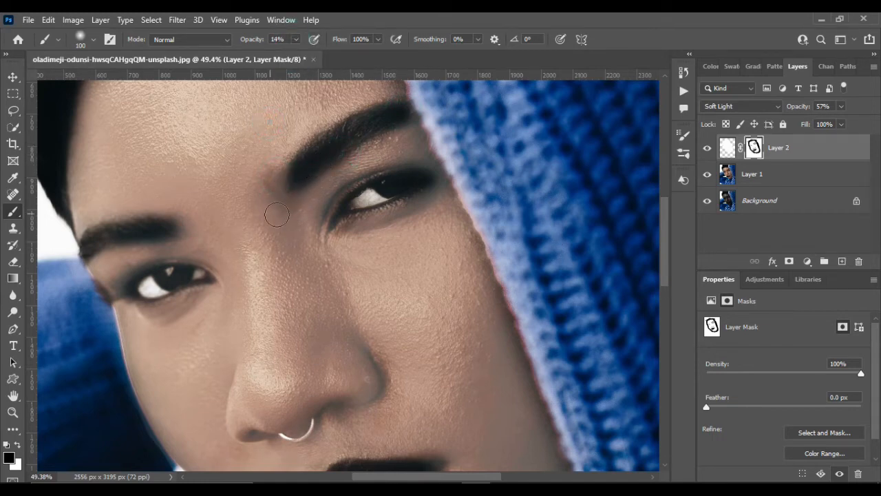
scroll(277, 214, "down", 3)
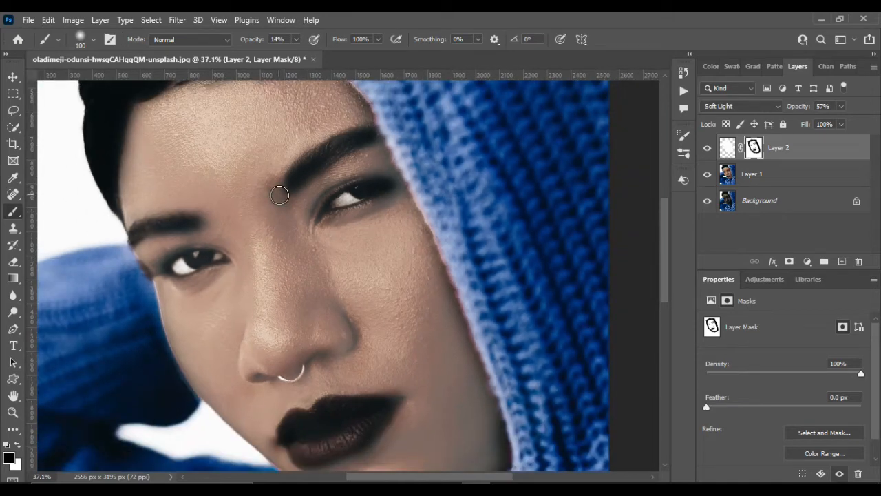
key("bracketright")
key("bracketright")
key("bracketright")
left_click(261, 122)
left_click(222, 158)
left_click(168, 171)
- Lightly mask the cheek and lower jaw on the hood side of the face at 14% brush opacity
left_click(450, 351)
scroll(426, 378, "down", 1)
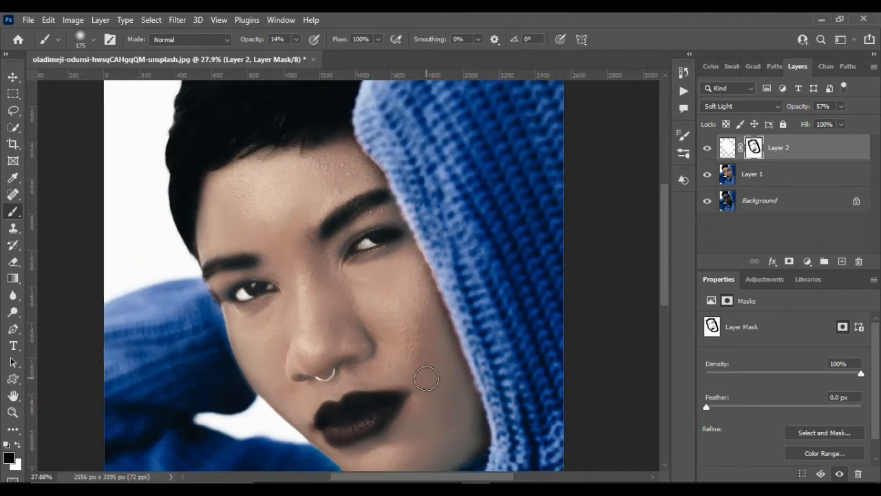
left_click(428, 374)
left_click(406, 423)
left_click(448, 397)
scroll(446, 400, "down", 1)
- Lightly mask below the eye and along the cheek and jaw edge on the raised-arm side at 14% opacity
left_click(266, 223)
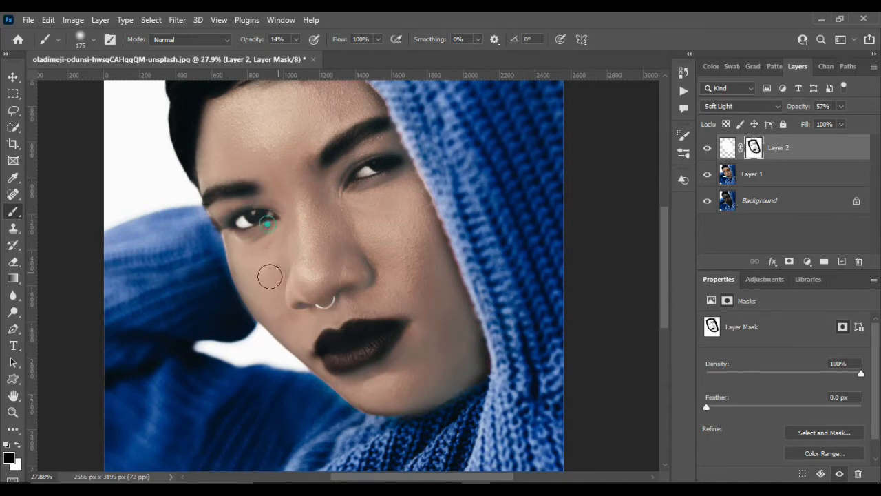
left_click(237, 271)
left_click(238, 319)
left_click(242, 307)
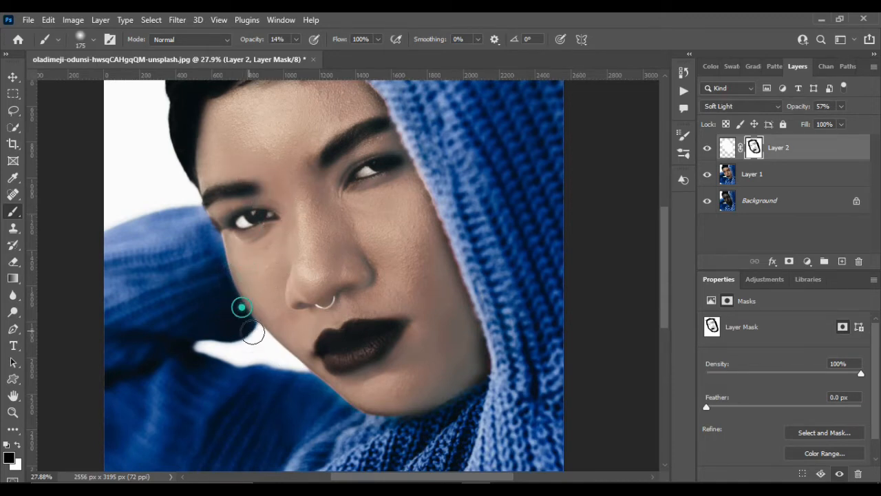
left_click(238, 316)
left_click(303, 388)
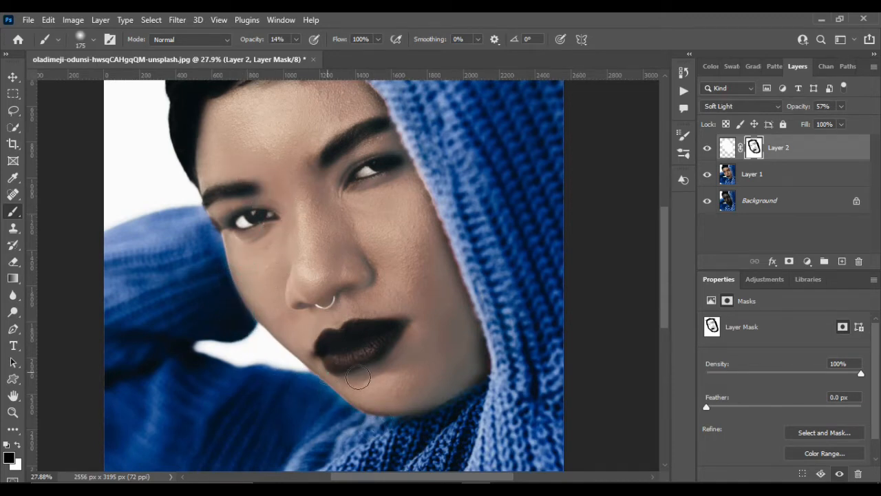
left_click(301, 346)
- Mask the mouth corner on the hood side, raising the brush opacity to 87% and reducing the size to 60
left_click(402, 308)
left_click(403, 325)
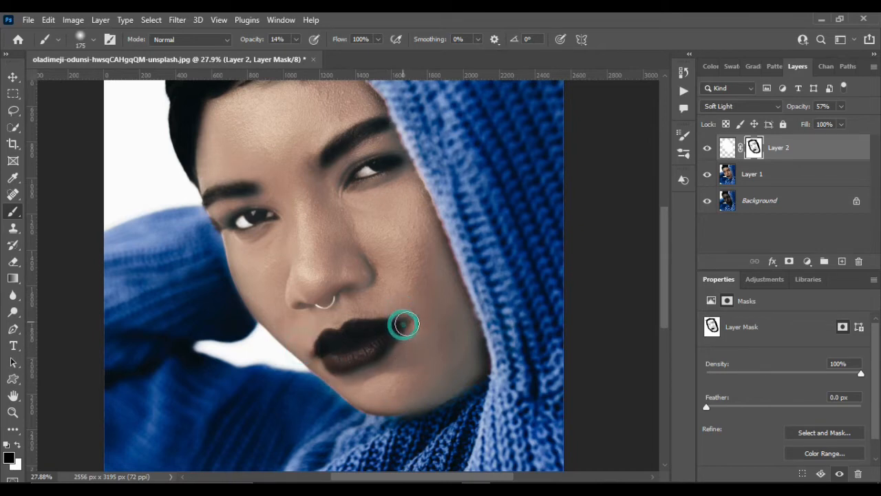
left_click(295, 38)
left_click_drag(294, 53, 339, 56)
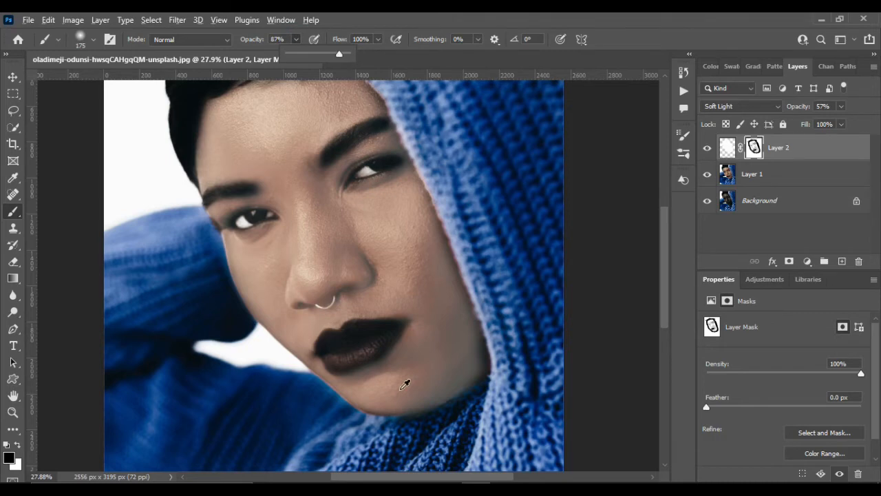
scroll(405, 384, "up", 6)
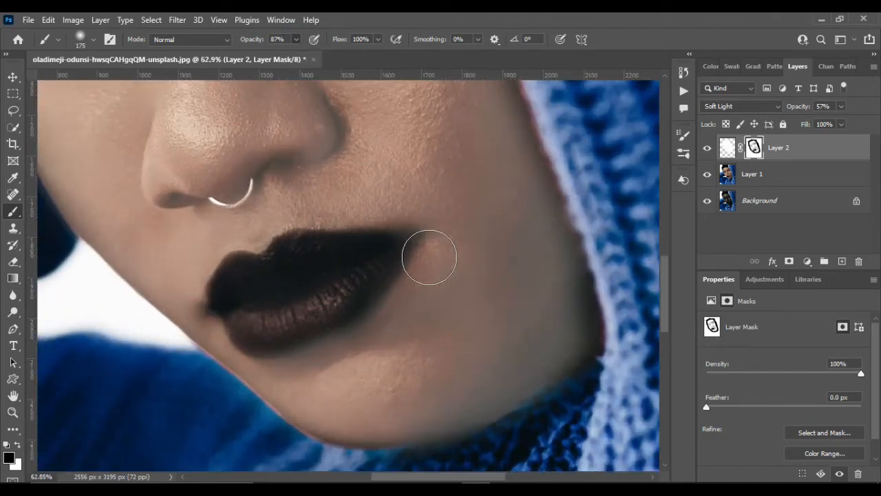
key("bracketleft")
key("bracketleft")
key("bracketleft")
key("bracketleft")
key("bracketleft")
key("bracketleft")
left_click(411, 240)
key("bracketleft")
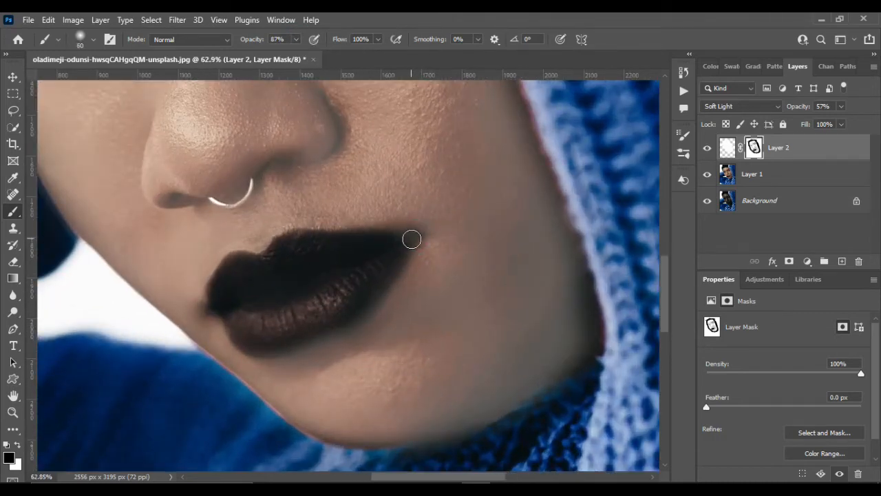
left_click(406, 237)
- Lower the opacity of Layer 2 to 32%
left_click(12, 75)
scroll(391, 194, "down", 5)
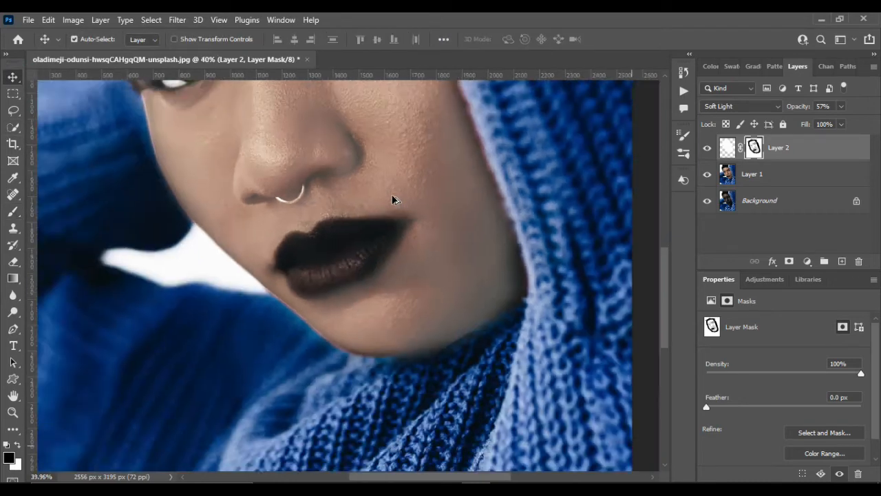
scroll(391, 194, "down", 2)
scroll(395, 202, "up", 3)
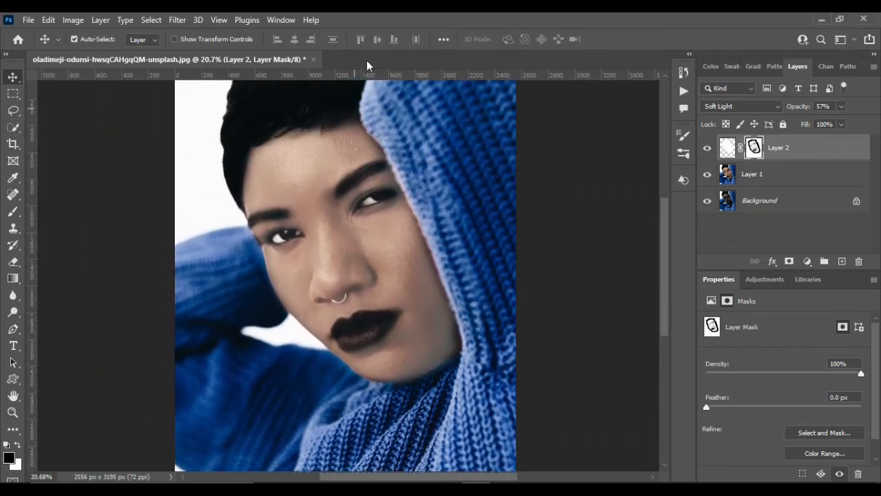
left_click(840, 106)
left_click_drag(843, 122, 825, 124)
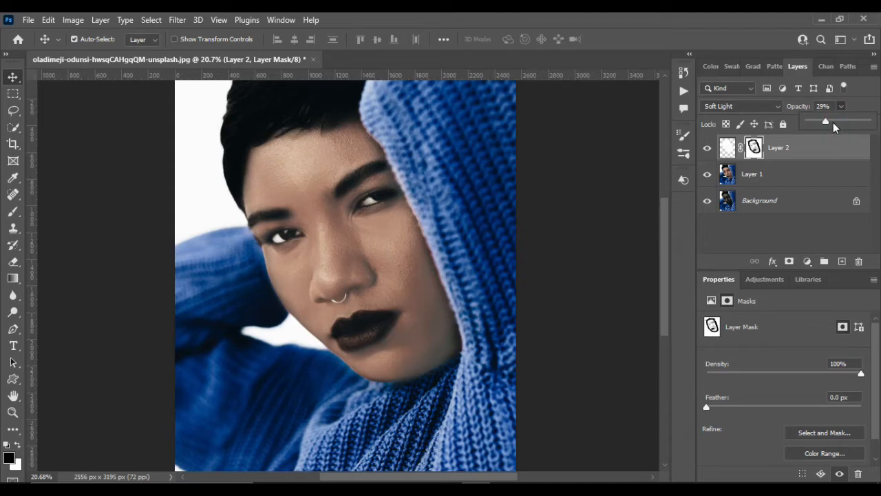
mouse_move(826, 121)
left_mouse_down()
mouse_move(793, 121)
mouse_move(817, 122)
left_mouse_up()
mouse_move(840, 122)
left_mouse_down()
mouse_move(872, 123)
mouse_move(845, 123)
left_mouse_up()
left_click(15, 79)
- Merge Layer 2 with Layer 1 and compare the merged layer with the original by toggling its visibility
left_click(818, 176)
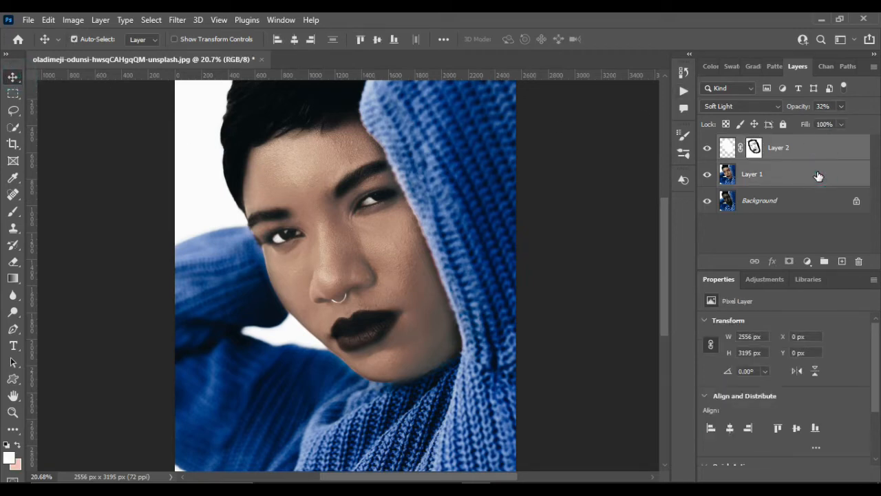
key("ctrl+e")
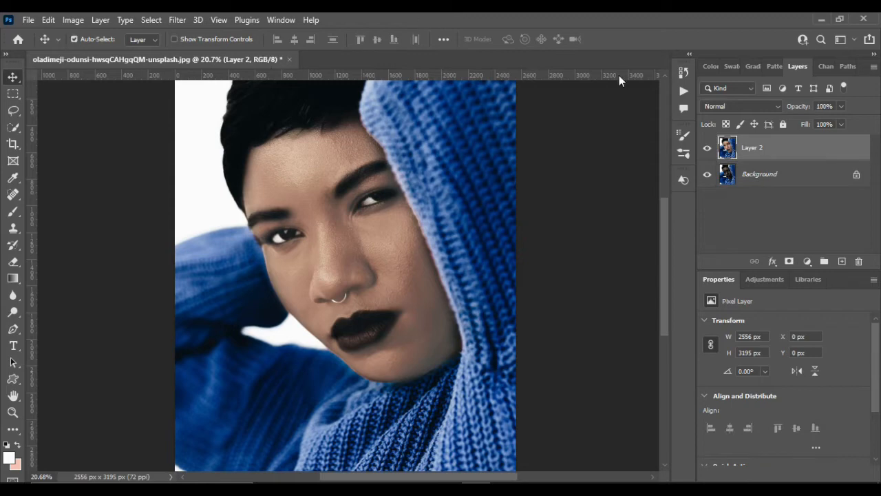
left_click(706, 148)
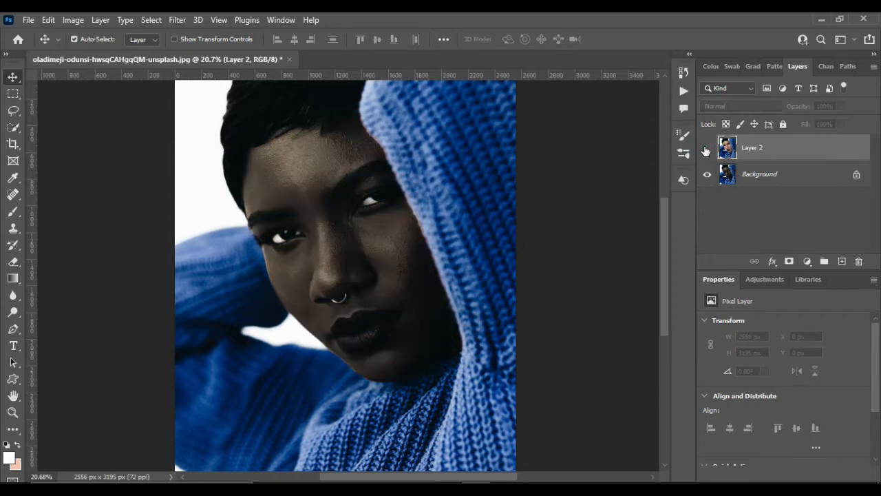
left_click(706, 149)
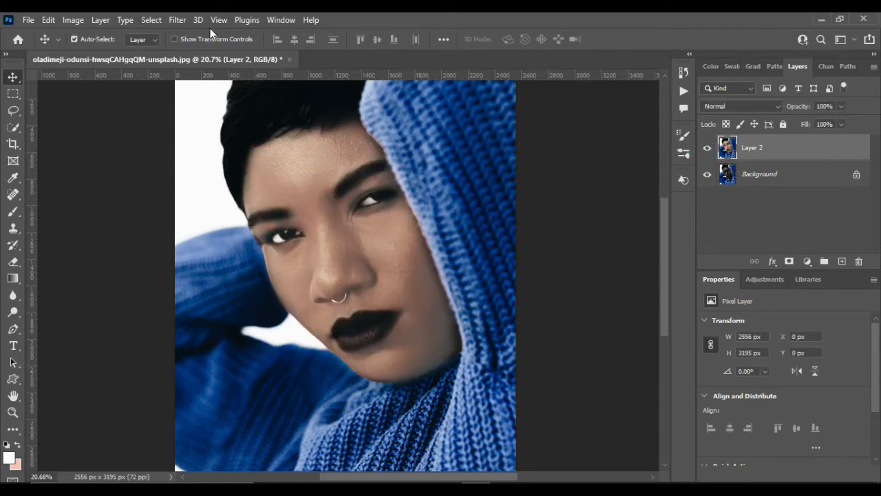
- Duplicate the merged layer and apply the Camera Raw Filter with Noise Reduction 100 and its Detail 0
key("ctrl+j")
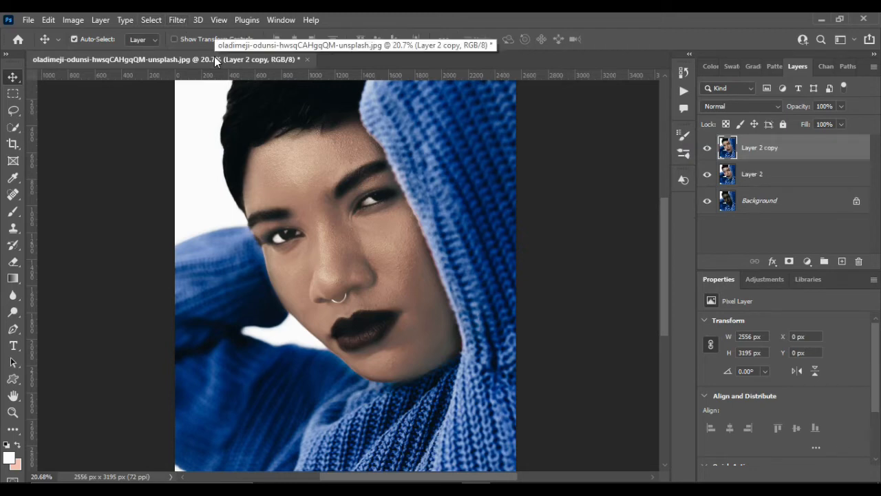
left_click(176, 20)
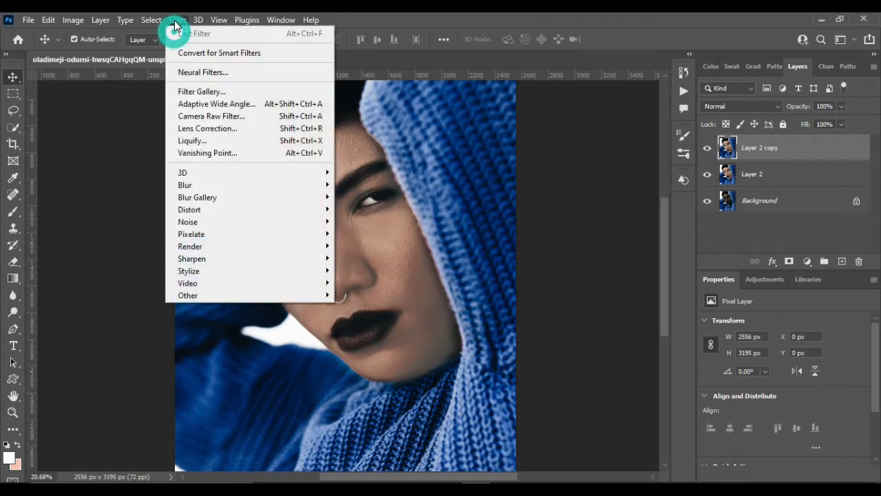
left_click(230, 116)
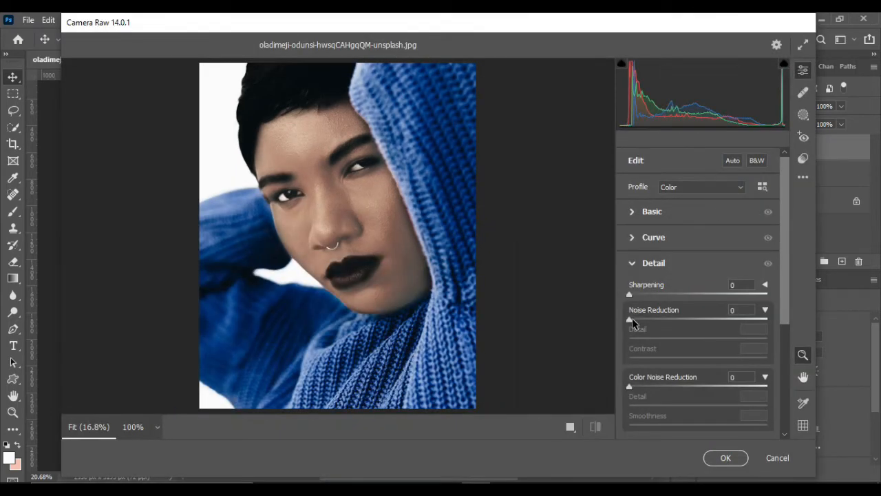
left_click_drag(629, 319, 754, 320)
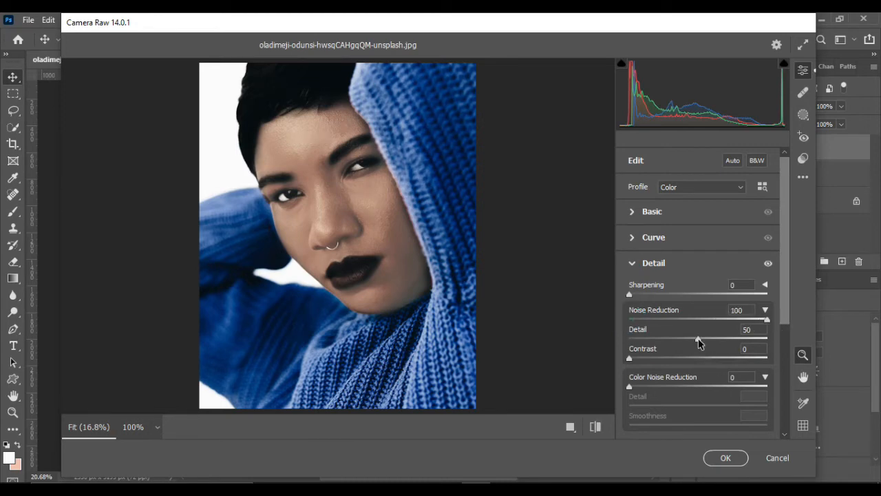
left_click_drag(665, 339, 612, 343)
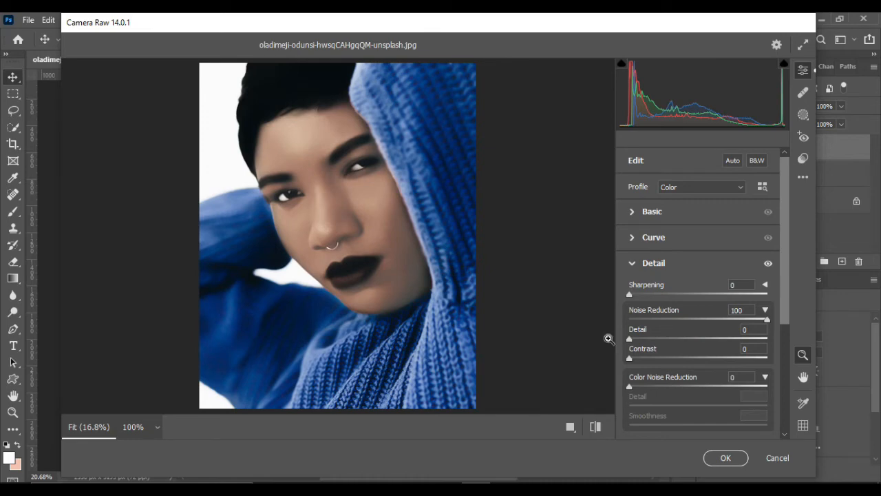
left_click(725, 457)
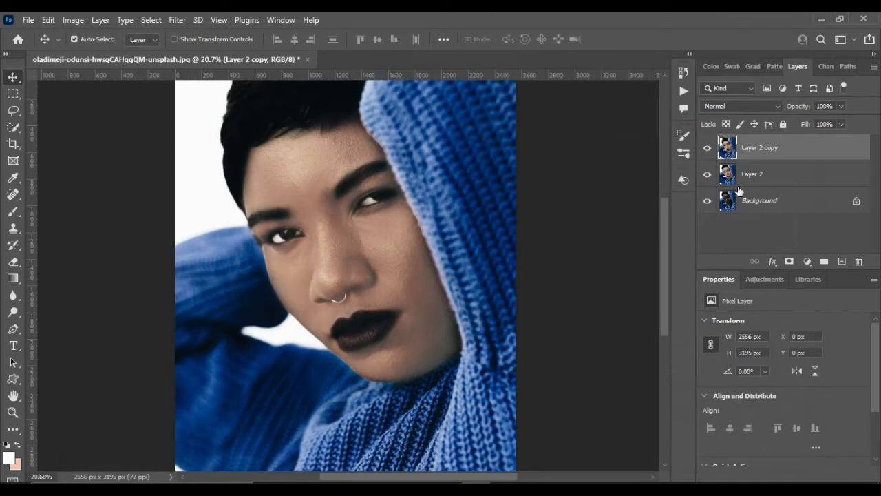
- Add a layer mask to Layer 2 copy and invert it to black
left_click(789, 262)
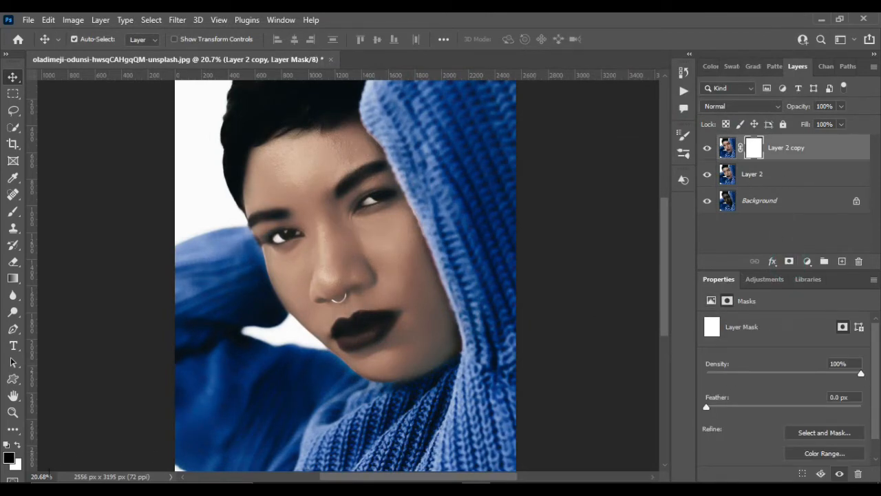
key("ctrl+i")
- Paint white on the mask along the nose bridge and hood-side cheek with a size 200 brush at 64% opacity
left_click(13, 212)
scroll(387, 244, "up", 2)
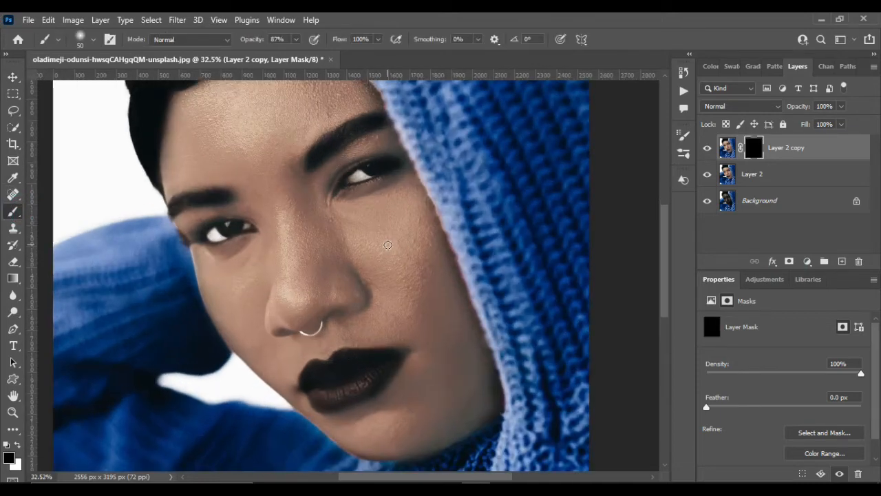
key("bracketright")
key("bracketright")
key("bracketright")
key("bracketright")
key("bracketright")
key("bracketright")
key("bracketright")
left_click(296, 39)
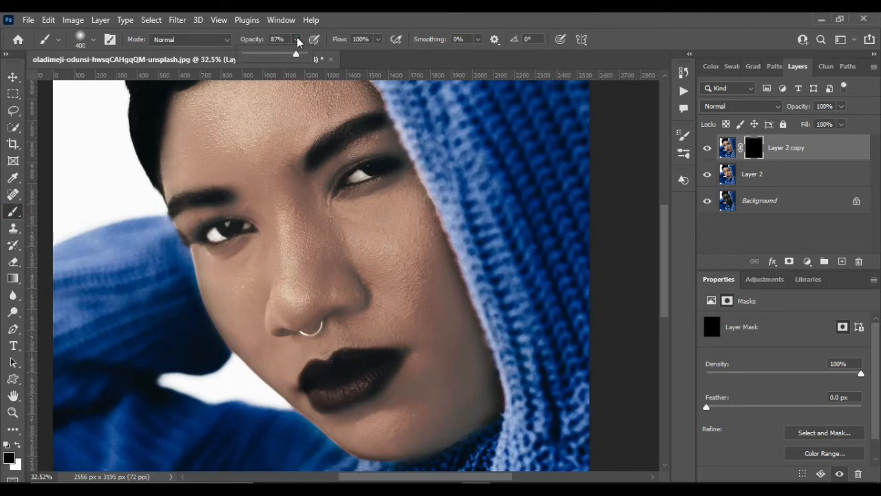
left_click_drag(296, 58, 282, 55)
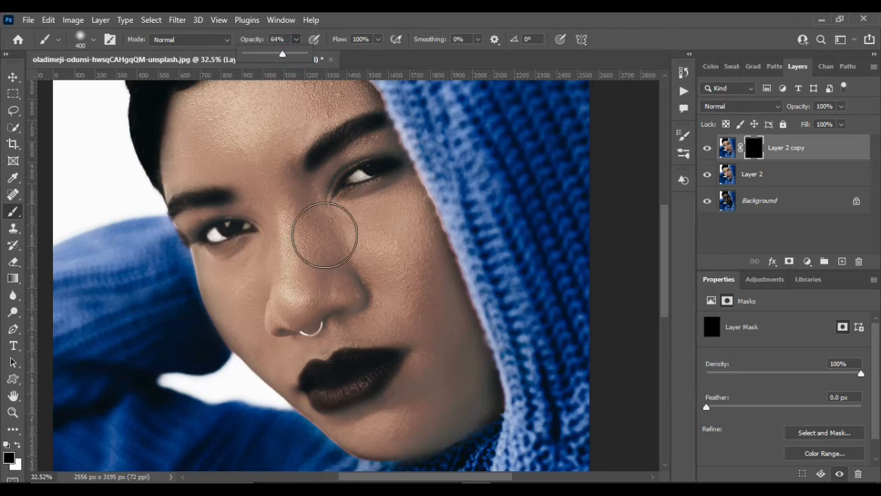
key("bracketleft")
key("bracketleft")
key("bracketleft")
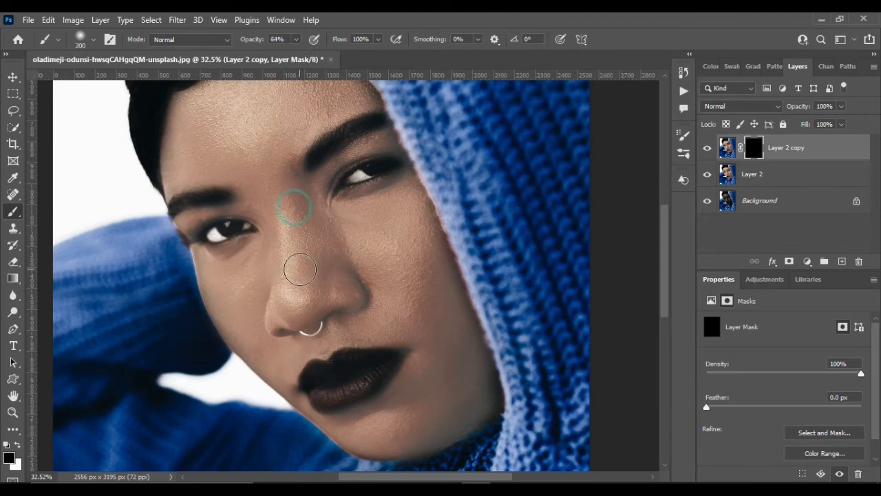
left_click(20, 446)
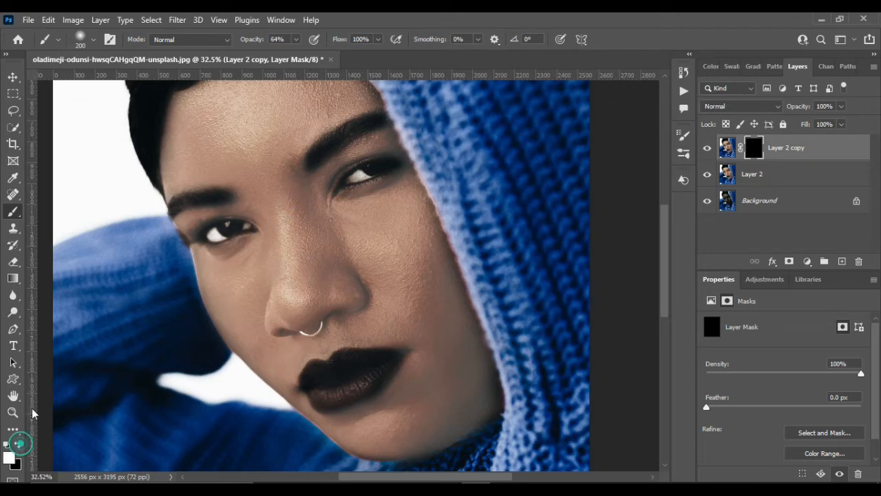
left_click_drag(291, 199, 314, 230)
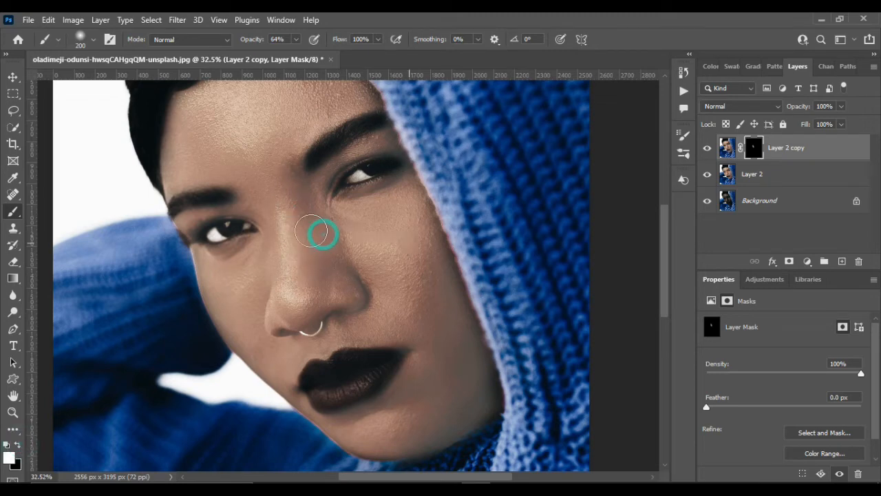
mouse_move(411, 279)
left_mouse_down()
mouse_move(396, 208)
mouse_move(369, 220)
mouse_move(411, 209)
mouse_move(429, 259)
mouse_move(422, 272)
mouse_move(435, 333)
mouse_move(417, 299)
mouse_move(376, 331)
mouse_move(436, 283)
mouse_move(379, 259)
mouse_move(379, 301)
mouse_move(404, 325)
mouse_move(396, 258)
left_mouse_up()
- Lower the brush opacity to 47% and paint white on the mask over the centre of the forehead
left_click(295, 39)
left_click_drag(296, 53, 289, 54)
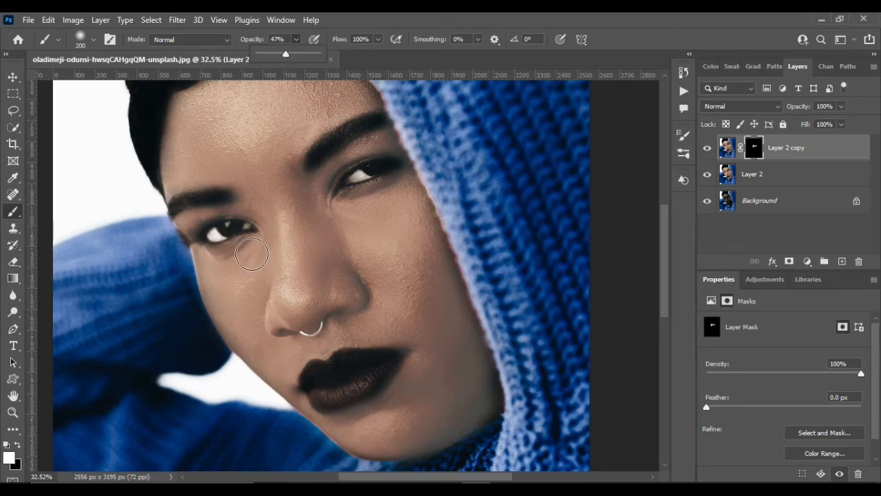
scroll(251, 254, "up", 3)
scroll(251, 253, "up", 3)
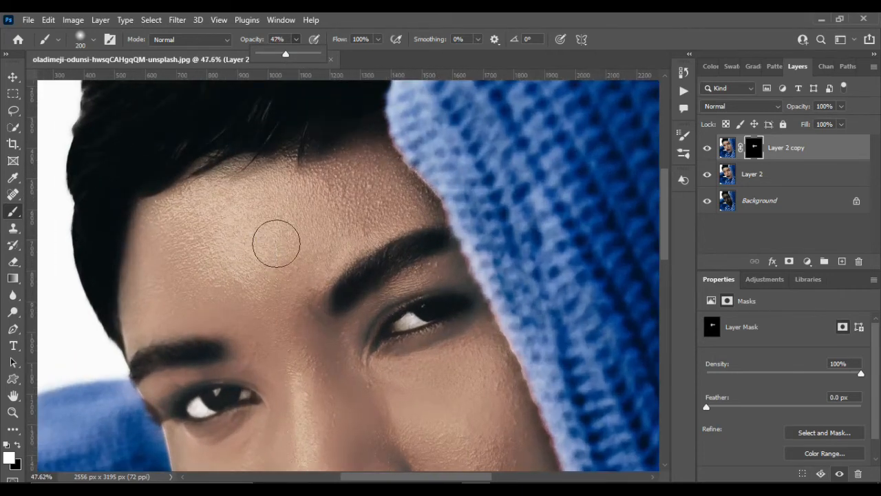
mouse_move(275, 241)
left_mouse_down()
mouse_move(351, 215)
mouse_move(379, 195)
mouse_move(322, 223)
mouse_move(386, 176)
mouse_move(310, 216)
mouse_move(316, 232)
mouse_move(282, 248)
mouse_move(340, 224)
mouse_move(346, 201)
mouse_move(252, 241)
mouse_move(289, 219)
left_mouse_up()
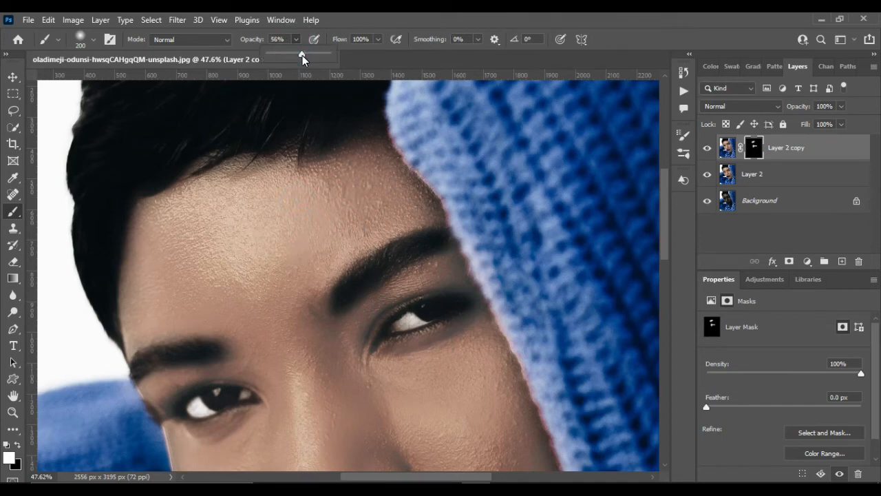
- Raise the brush opacity to 61% and paint the mask across the rest of the forehead, from the hood side to the hairline
left_click_drag(302, 55, 304, 55)
left_click(401, 210)
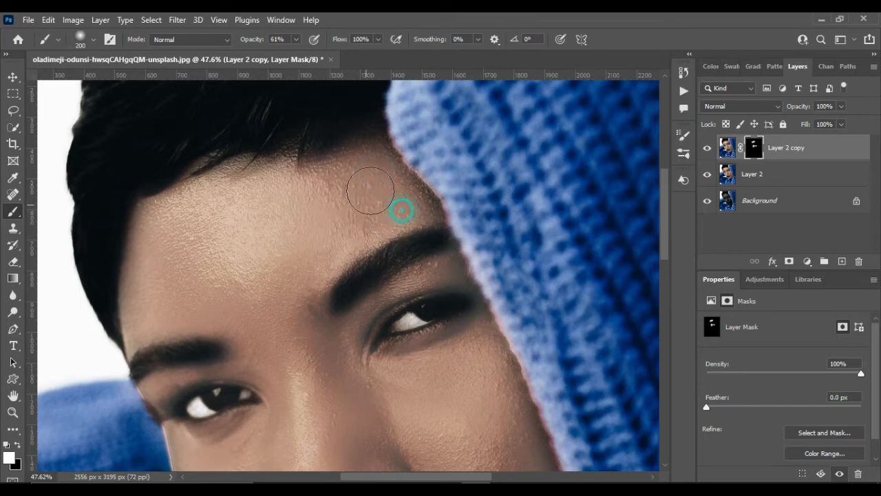
mouse_move(370, 190)
left_mouse_down()
mouse_move(221, 236)
mouse_move(196, 229)
mouse_move(239, 195)
mouse_move(181, 292)
mouse_move(220, 308)
mouse_move(254, 258)
mouse_move(203, 187)
mouse_move(152, 234)
mouse_move(180, 215)
mouse_move(203, 258)
mouse_move(246, 190)
mouse_move(230, 187)
mouse_move(271, 172)
mouse_move(236, 223)
left_mouse_up()
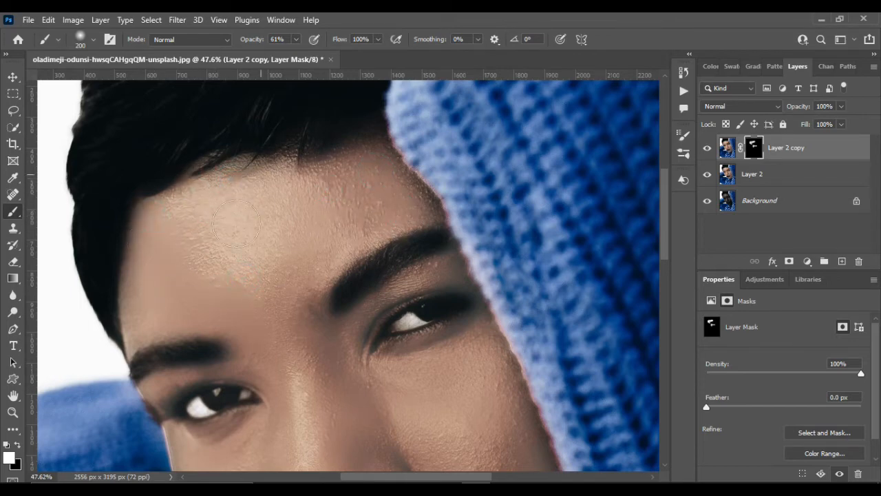
- Paint white on the mask over both cheeks and under the hood-side eye with the size 200 brush at 61% opacity
scroll(258, 265, "down", 3)
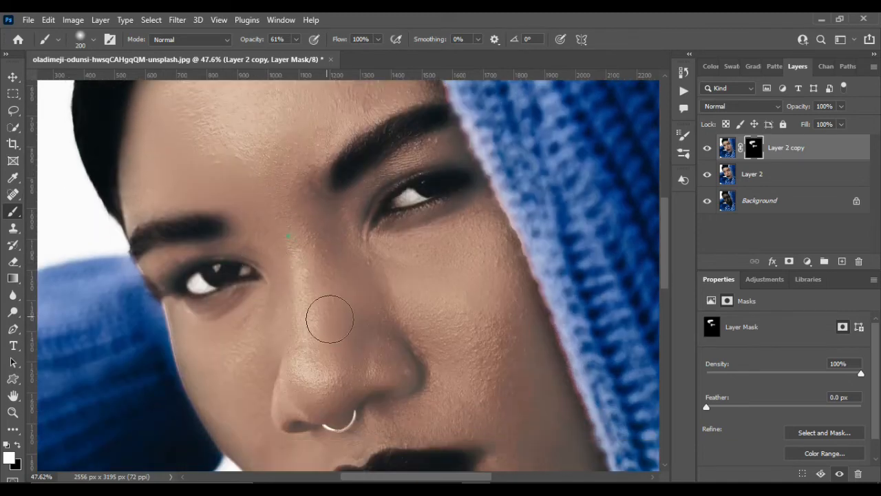
left_click_drag(238, 368, 275, 321)
mouse_move(460, 351)
left_mouse_down()
mouse_move(482, 321)
mouse_move(495, 365)
mouse_move(482, 344)
left_mouse_up()
left_click_drag(406, 248, 480, 232)
left_click(489, 232)
left_click_drag(493, 349, 510, 391)
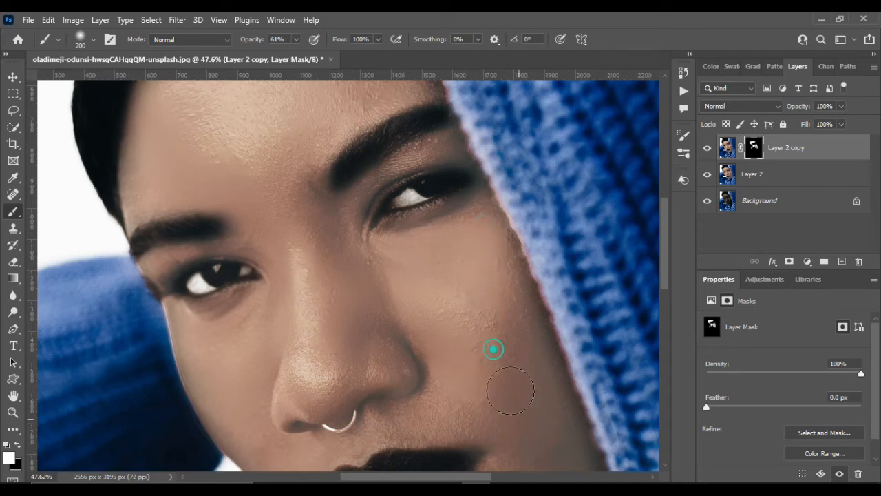
scroll(507, 348, "down", 2)
left_click(462, 228)
left_click_drag(501, 276, 525, 357)
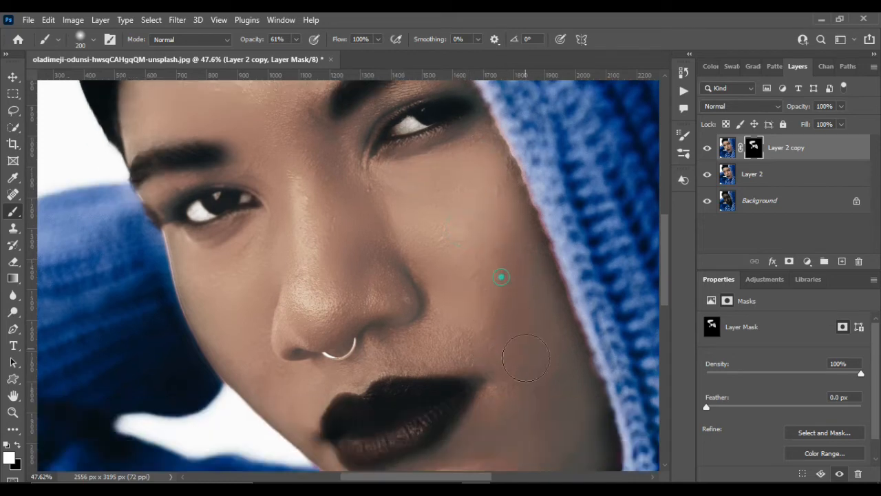
- Paint white on the mask over the chin, the jaw, the skin around the mouth and the nose
scroll(491, 269, "down", 3)
left_click_drag(468, 383, 554, 345)
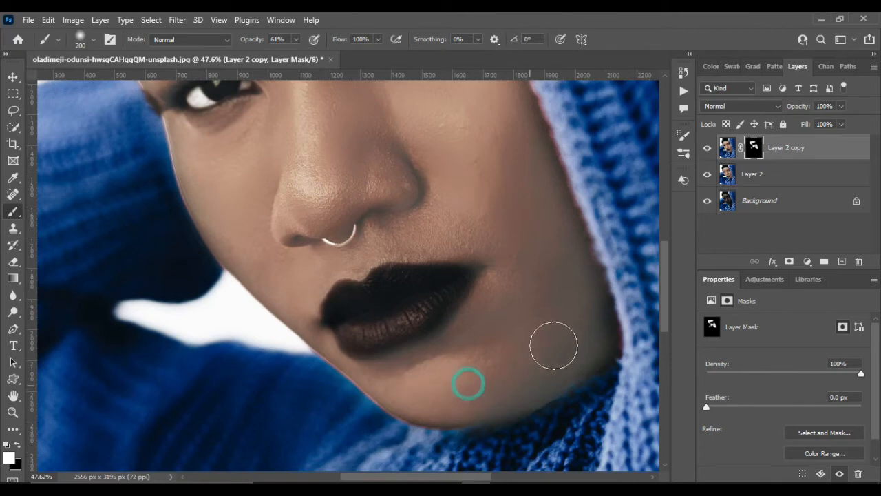
left_click_drag(472, 234, 221, 296)
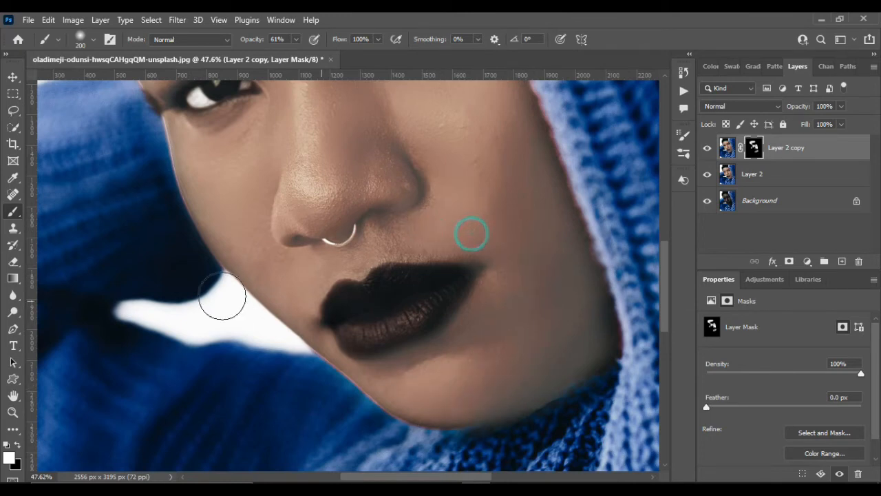
left_click_drag(365, 175, 404, 137)
mouse_move(314, 164)
left_mouse_down()
mouse_move(308, 198)
mouse_move(276, 180)
left_mouse_up()
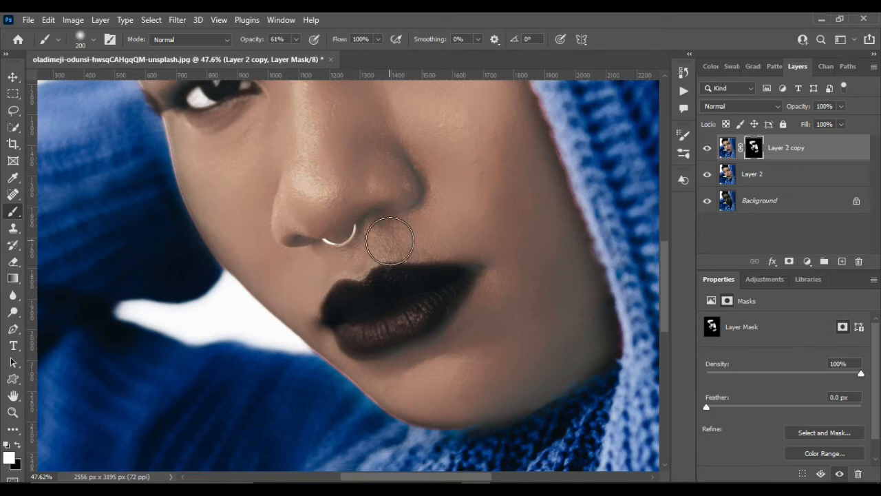
- Reduce the brush size to 90 and paint white on the mask between the nose and upper lip and beside the nostril
key("bracketleft")
key("bracketleft")
key("bracketleft")
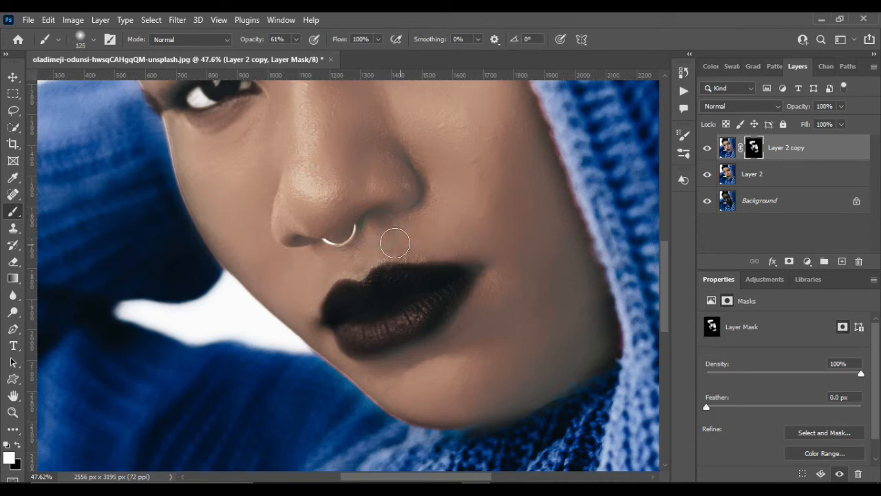
key("bracketleft")
key("bracketleft")
left_click(379, 238)
left_click(383, 245)
left_click(365, 256)
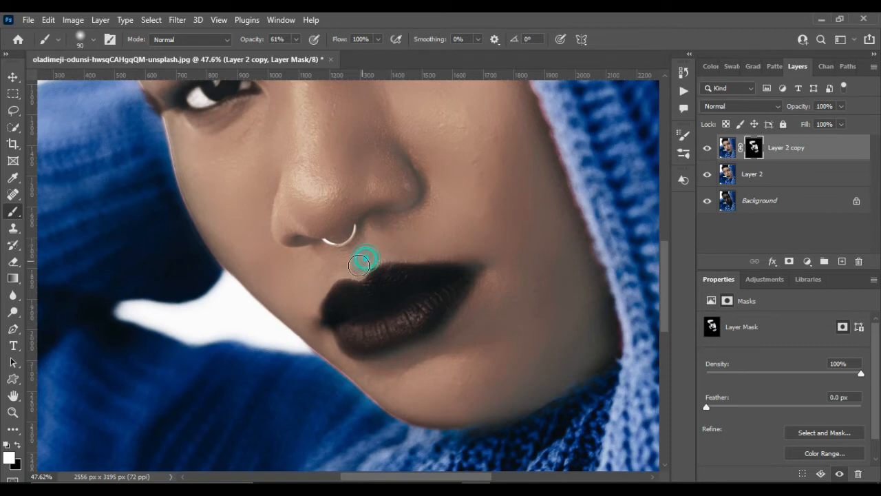
left_click(344, 238)
left_click(395, 228)
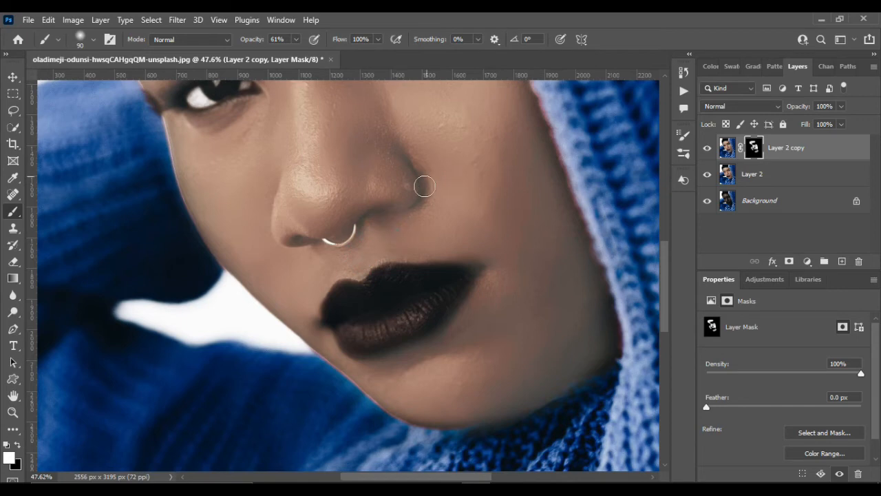
scroll(421, 219, "down", 4)
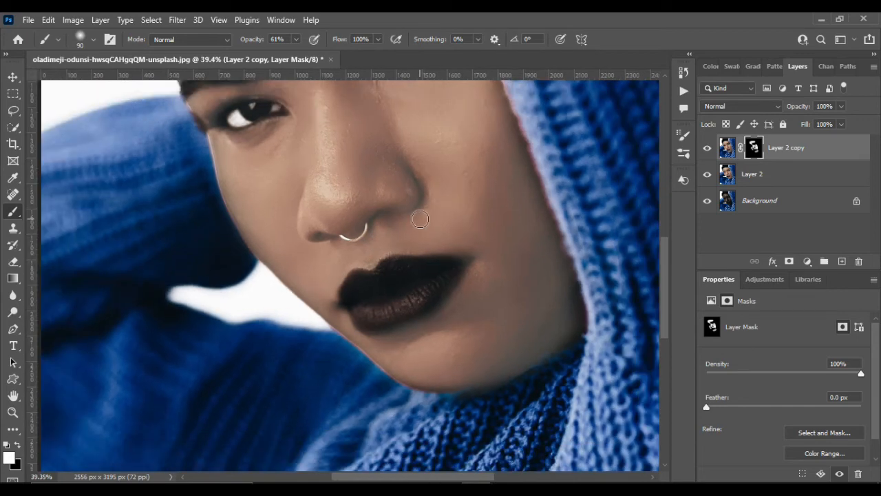
scroll(422, 217, "down", 3)
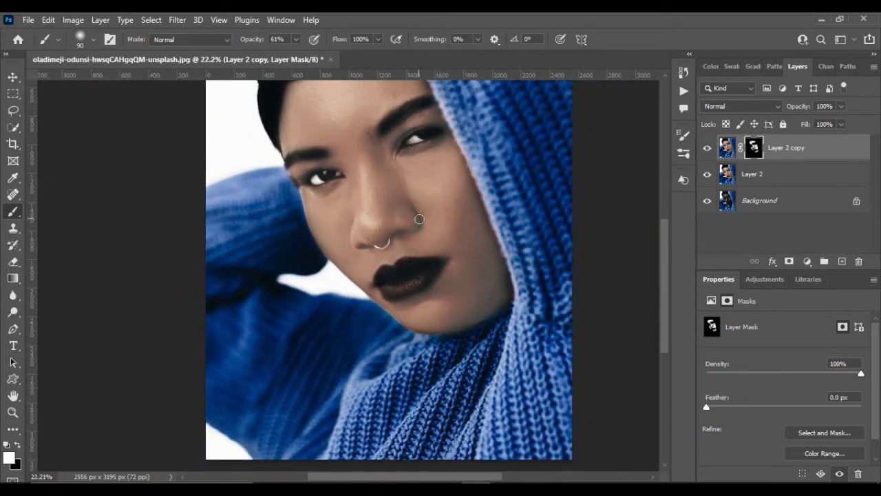
- Merge Layer 2 copy and its mask with Layer 2 into one layer
left_click(14, 77)
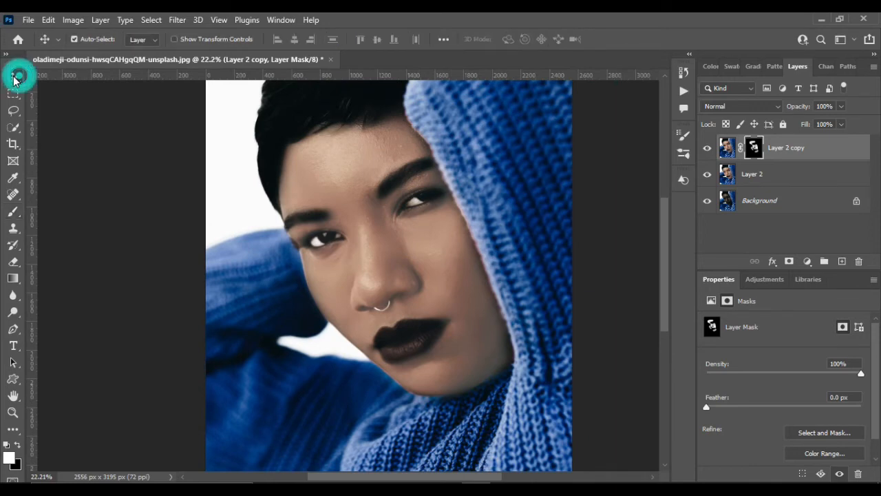
left_click(780, 177)
left_click(790, 156, "shift")
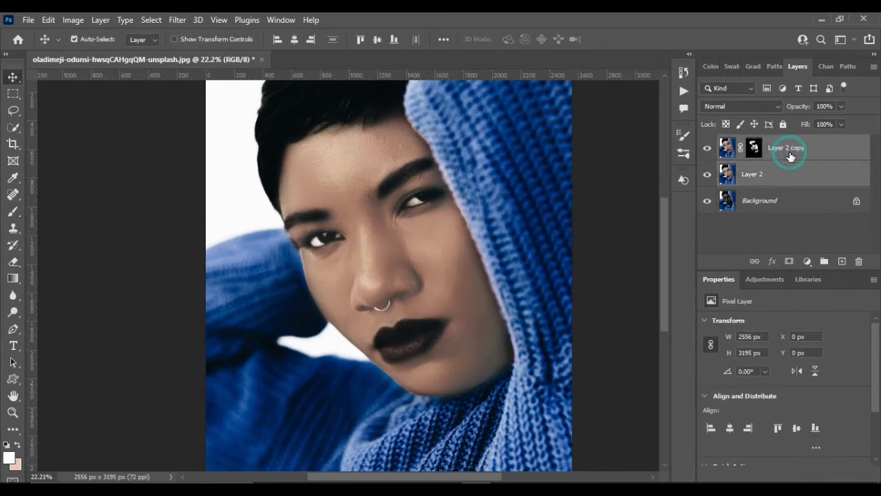
key("ctrl+e")
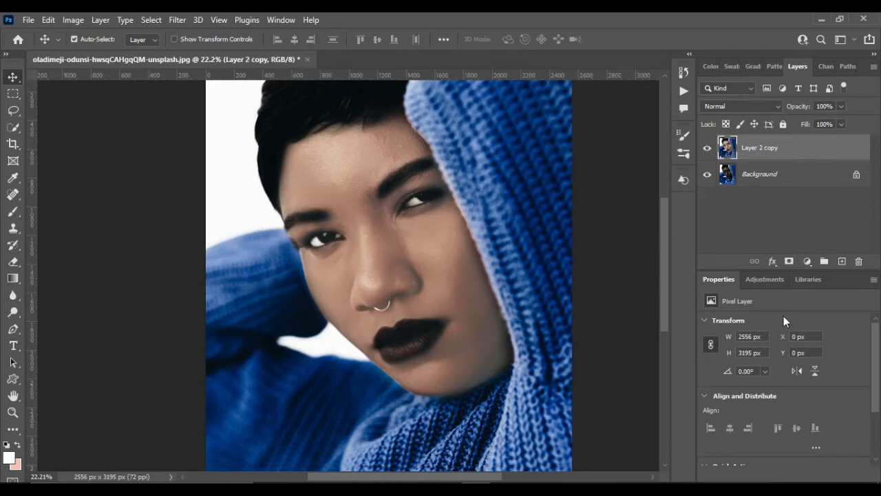
- Add a Brightness/Contrast adjustment layer with Brightness 8 and Contrast 25
left_click(806, 262)
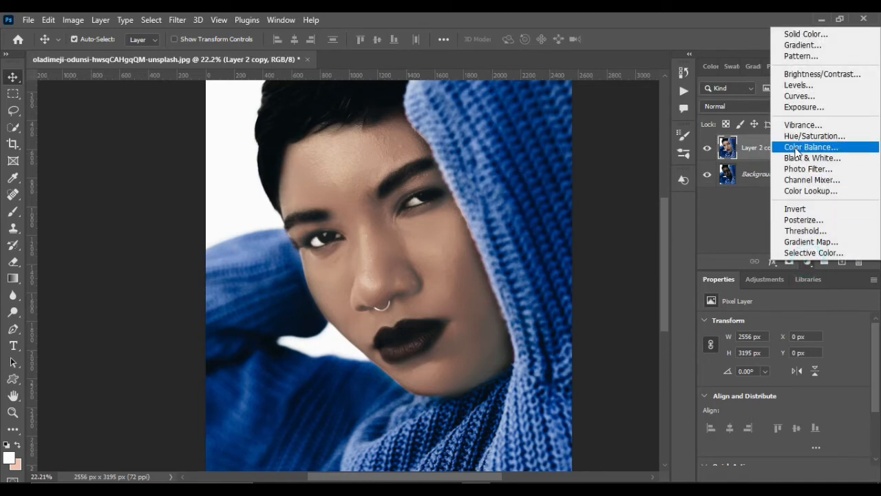
left_click(819, 73)
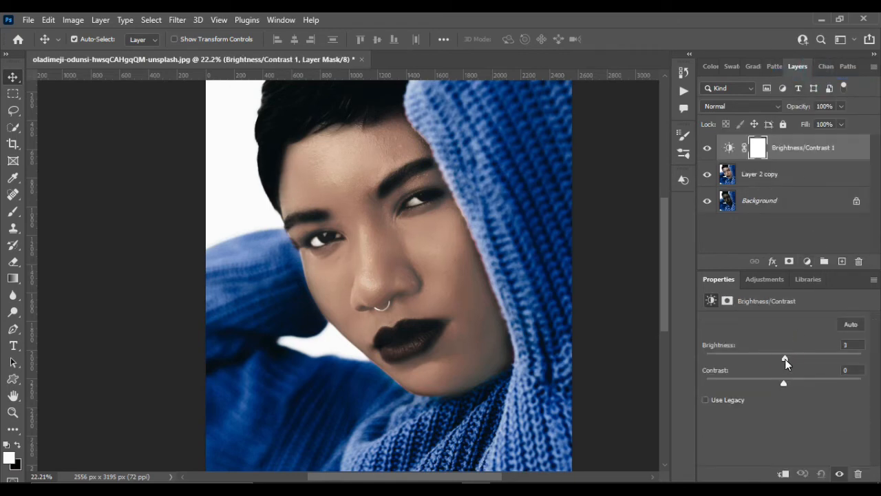
left_click_drag(785, 358, 798, 384)
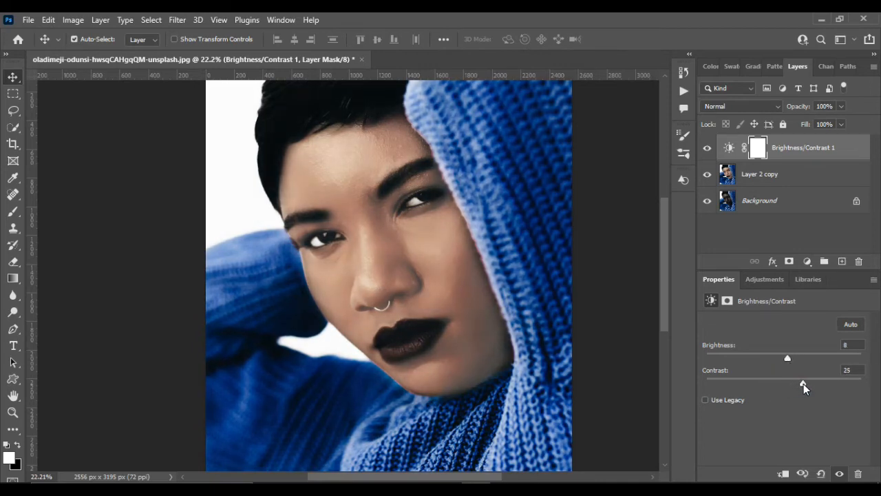
- Add a Levels adjustment layer, shifting the midtone input slightly toward the highlights and lowering the white input slightly
left_click(807, 261)
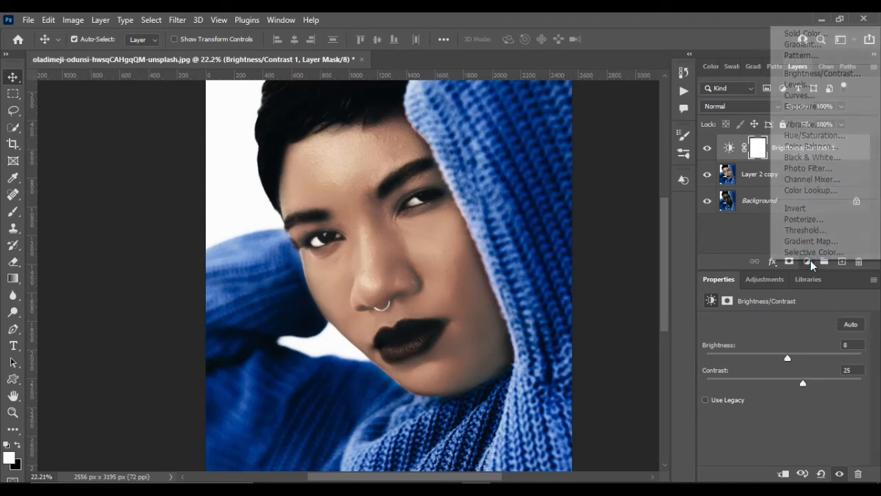
left_click(808, 85)
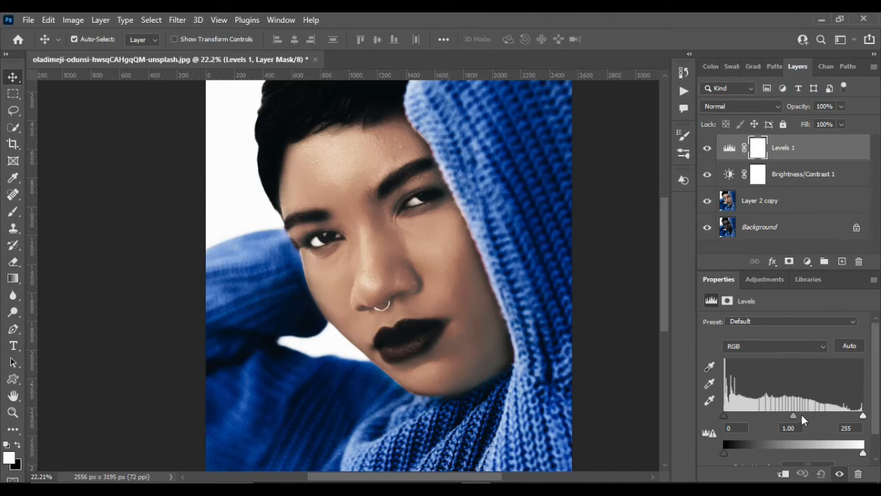
mouse_move(794, 415)
left_mouse_down()
mouse_move(778, 416)
mouse_move(803, 416)
mouse_move(796, 416)
left_mouse_up()
left_click_drag(864, 416, 860, 418)
- Merge the Levels 1, Brightness/Contrast 1 and Layer 2 copy layers into one layer
left_click(828, 174, "shift")
left_click(813, 202, "shift")
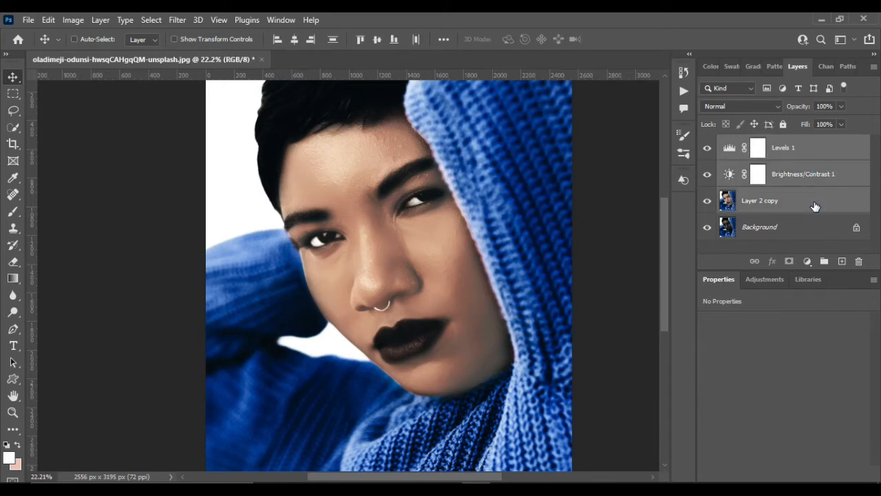
key("ctrl+e")
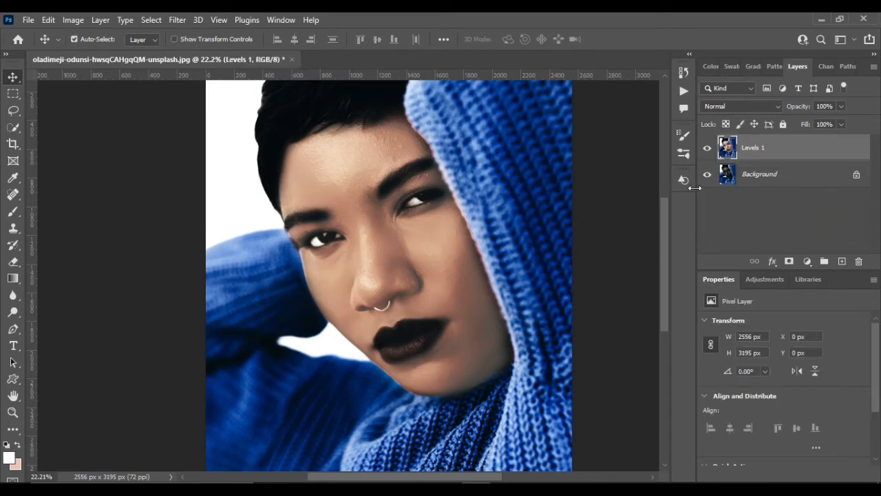
- Compare the merged Levels 1 layer with the original portrait by toggling its visibility
left_click(708, 151)
left_click(708, 151)
left_click(707, 150)
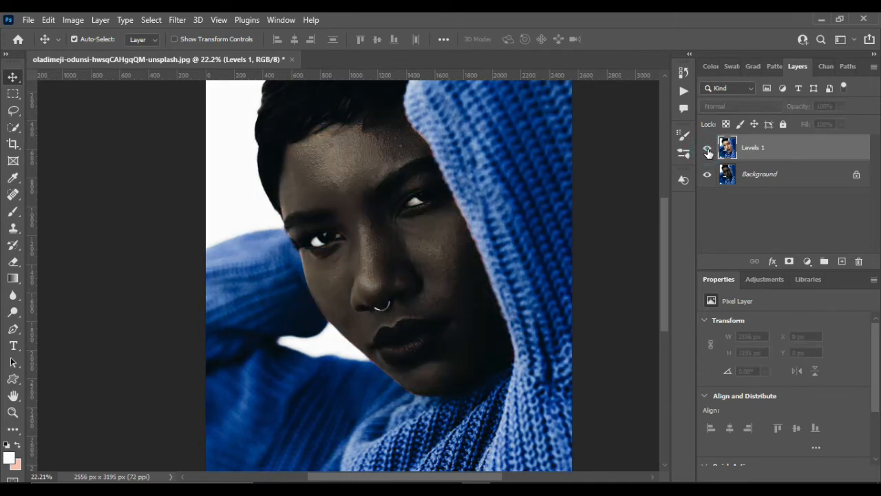
left_click(707, 151)
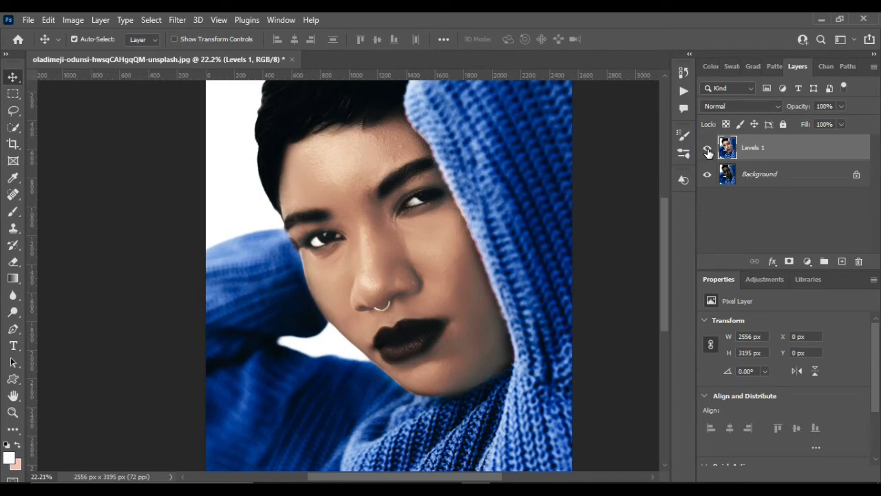
left_click(707, 151)
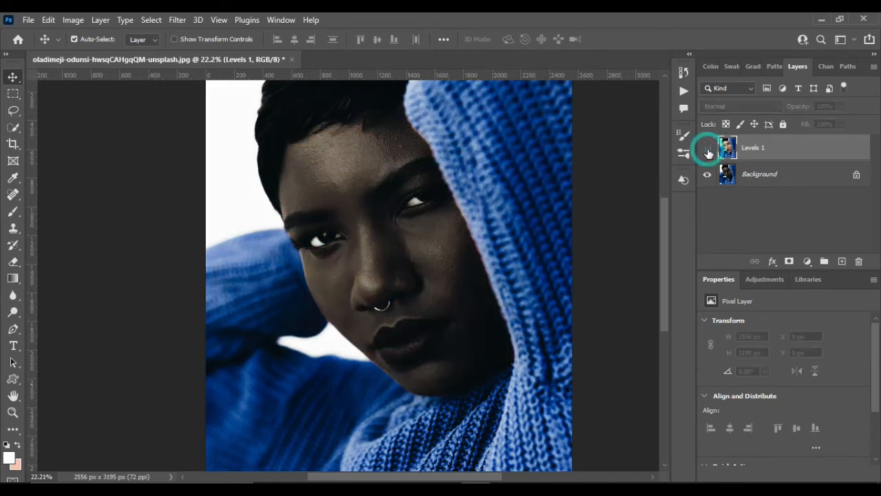
left_click(707, 151)
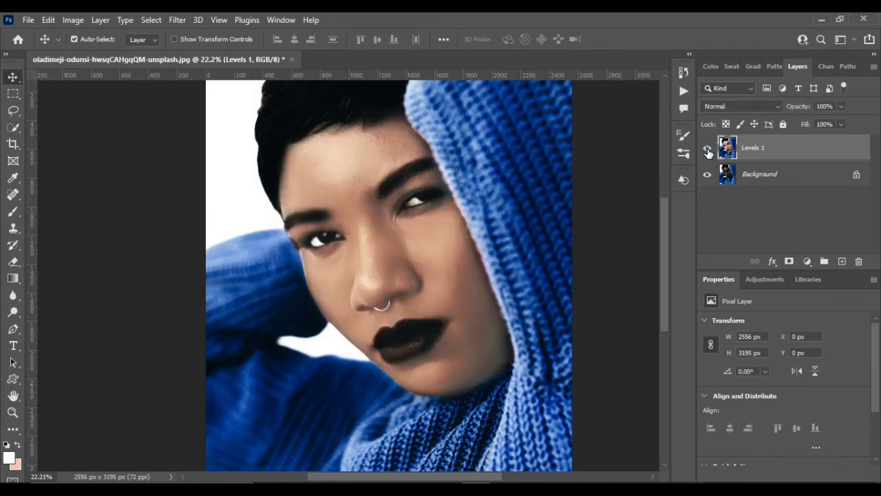
- Add a new empty layer above Levels 1 and set the foreground colour to a bright, fully saturated red
left_click(841, 261)
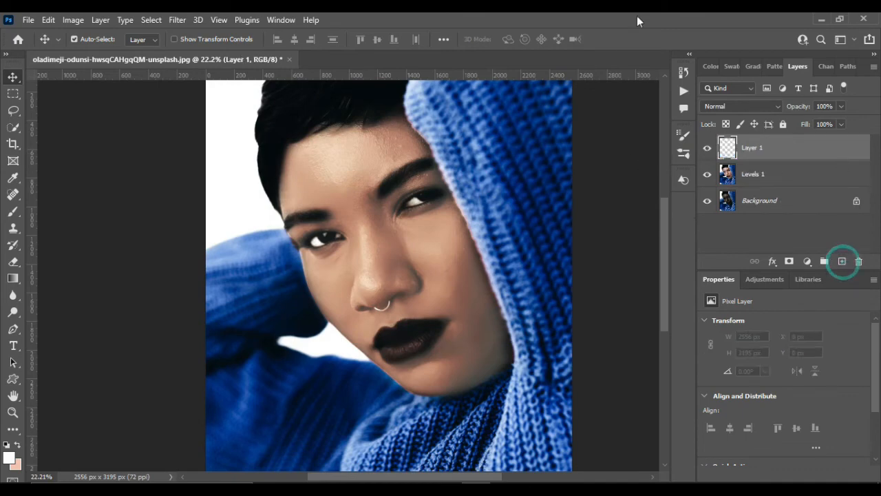
left_click(9, 457)
left_click(700, 121)
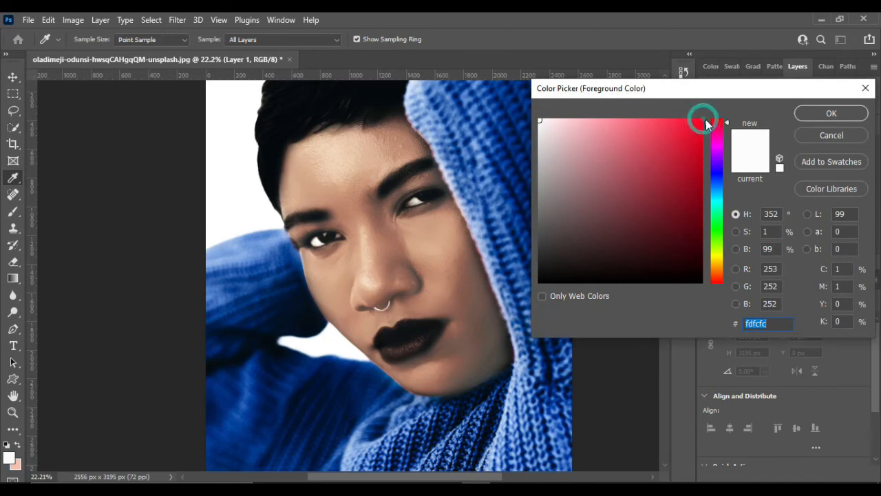
left_click(819, 111)
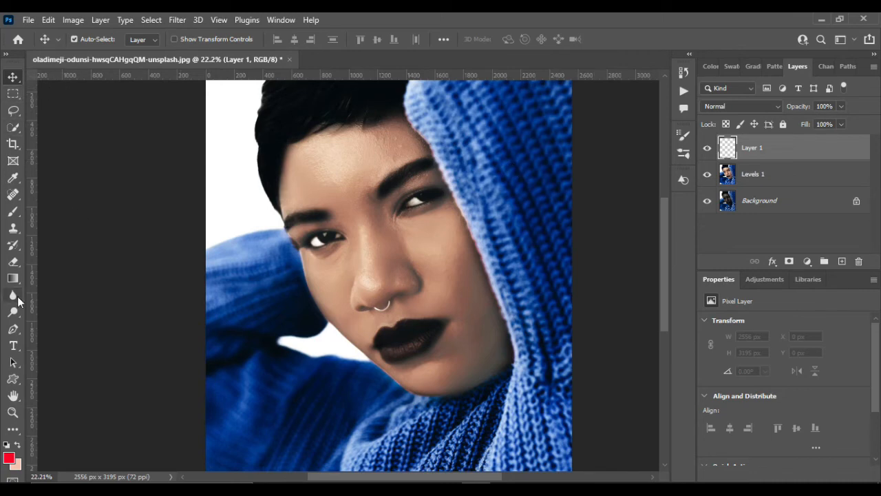
- Paint both lips solid red on Layer 1 with the soft 90 px Brush, raising the brush opacity from 61% to 100%
left_click(14, 214)
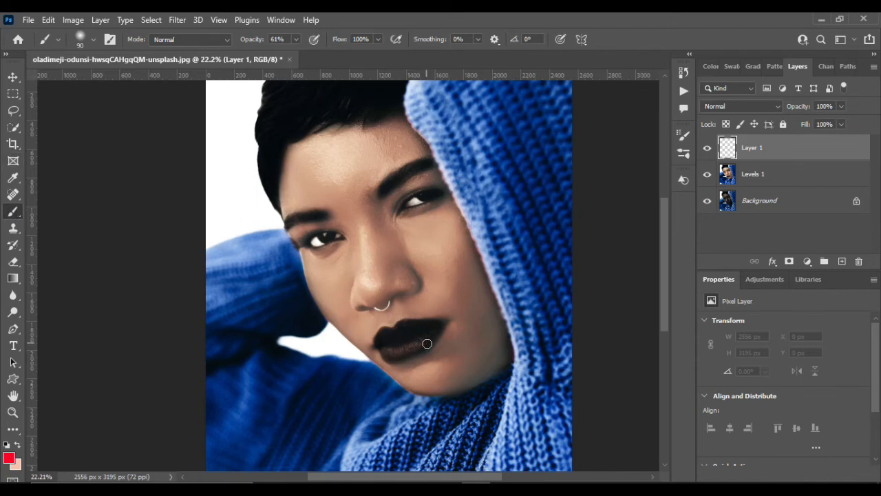
scroll(427, 343, "up", 4)
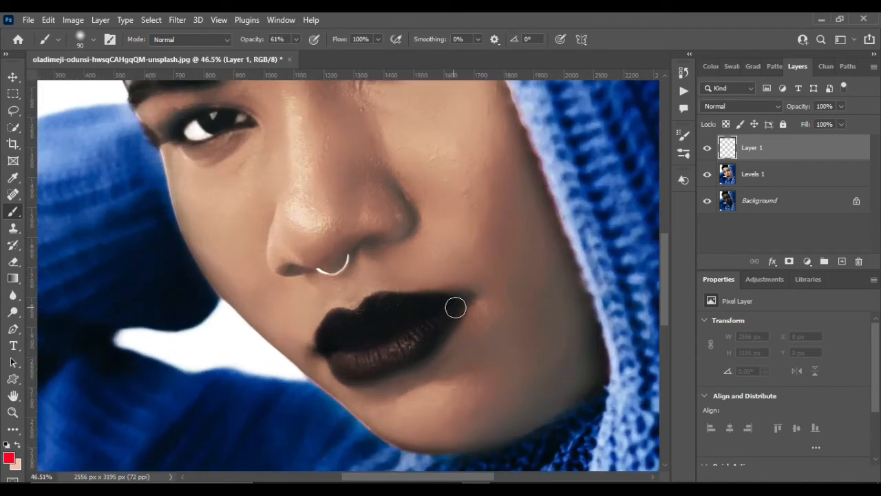
mouse_move(457, 303)
left_mouse_down()
mouse_move(393, 356)
mouse_move(360, 368)
mouse_move(337, 366)
mouse_move(332, 354)
mouse_move(433, 330)
left_mouse_up()
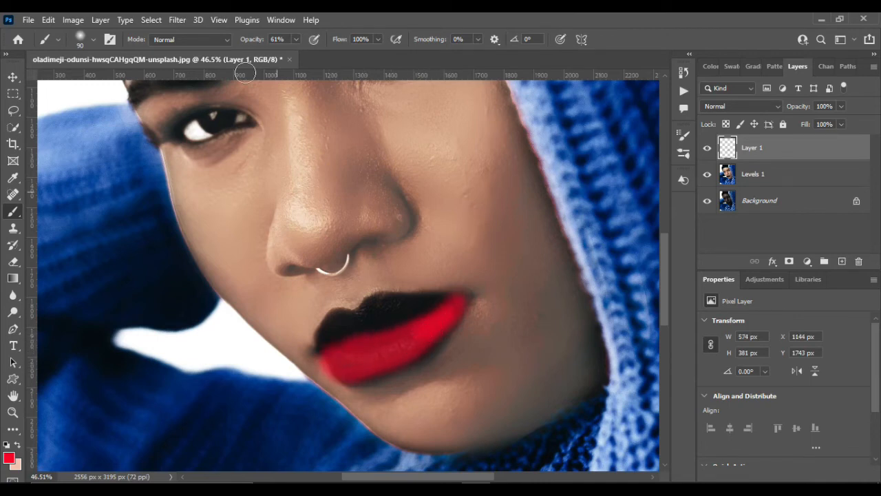
left_click(296, 39)
left_click_drag(296, 54, 343, 55)
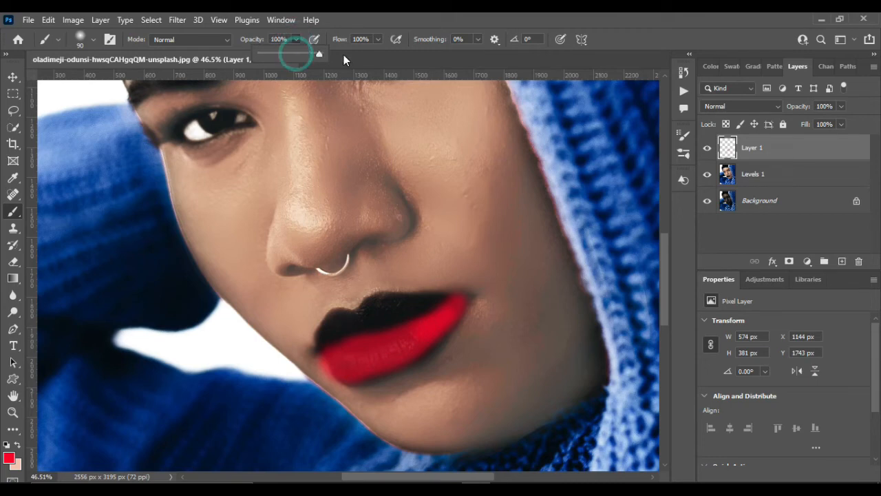
mouse_move(441, 305)
left_mouse_down()
mouse_move(374, 303)
mouse_move(331, 320)
mouse_move(321, 342)
mouse_move(442, 311)
mouse_move(395, 311)
mouse_move(340, 329)
mouse_move(340, 339)
mouse_move(391, 333)
mouse_move(468, 299)
mouse_move(407, 355)
mouse_move(333, 372)
mouse_move(334, 362)
mouse_move(414, 330)
mouse_move(316, 352)
mouse_move(448, 300)
mouse_move(399, 301)
mouse_move(443, 306)
left_mouse_up()
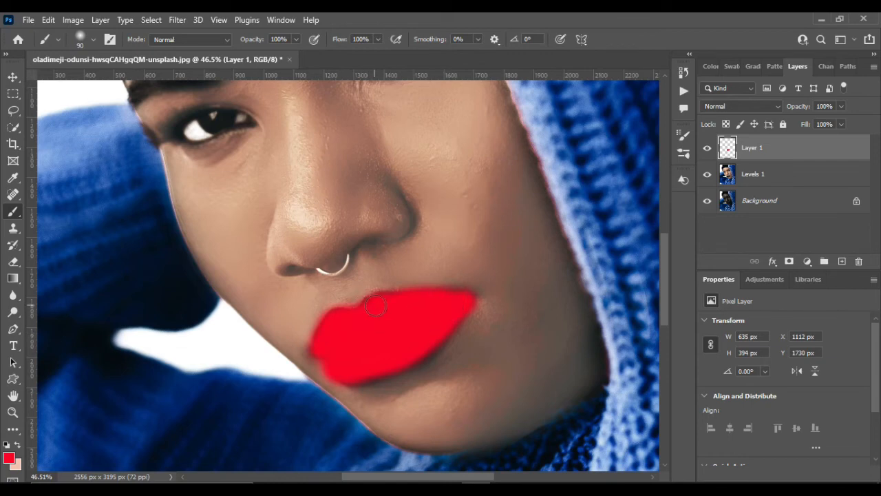
mouse_move(375, 305)
left_mouse_down()
mouse_move(386, 299)
mouse_move(365, 336)
left_mouse_up()
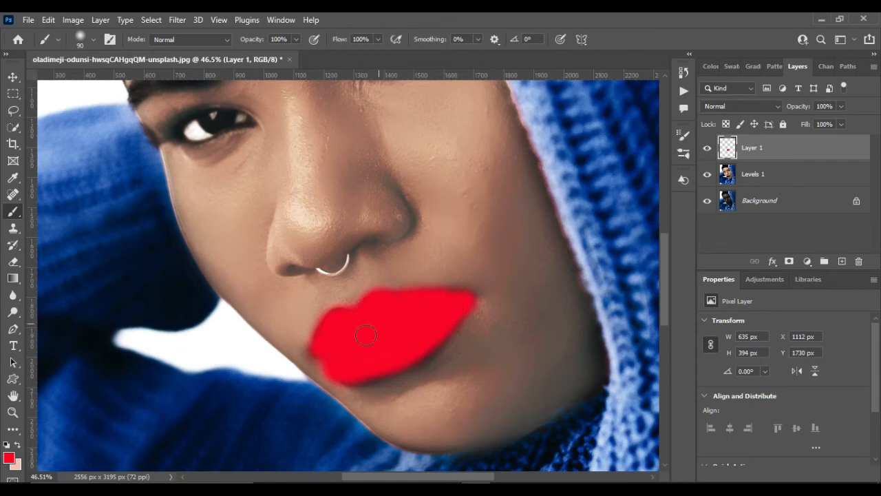
- Set the blend mode of the red lip layer, Layer 1, to Soft Light
left_click(11, 78)
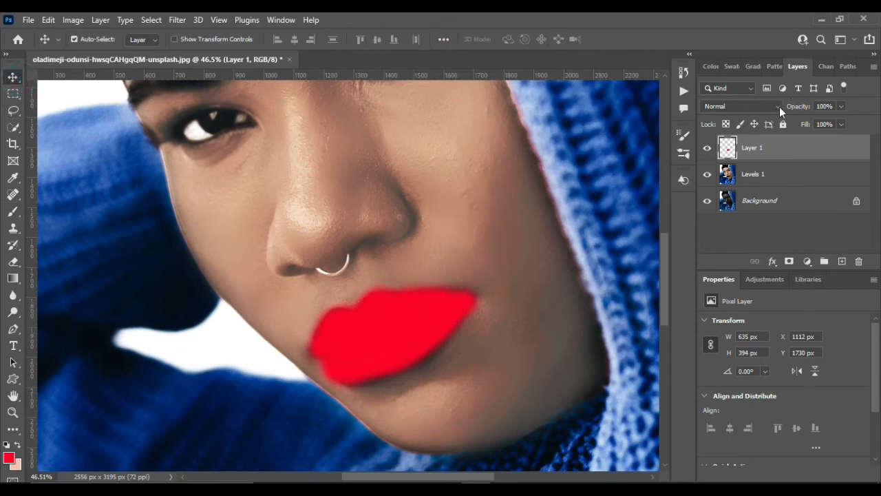
left_click(778, 107)
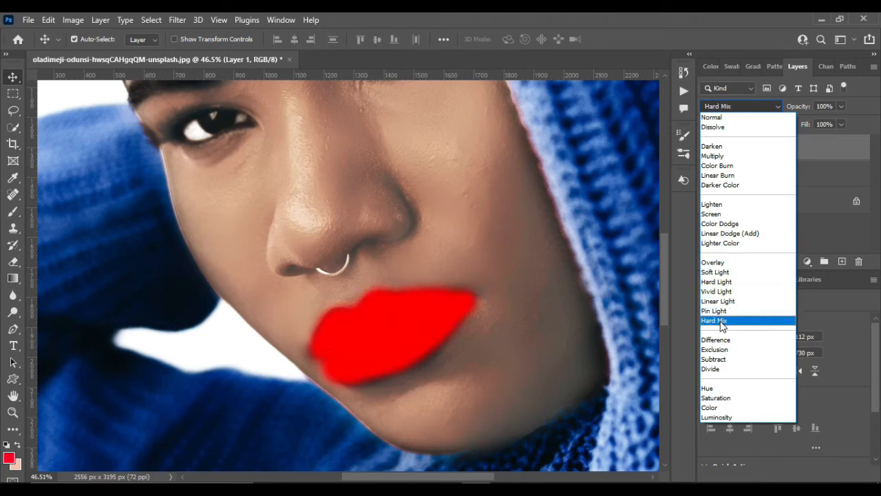
left_click(727, 274)
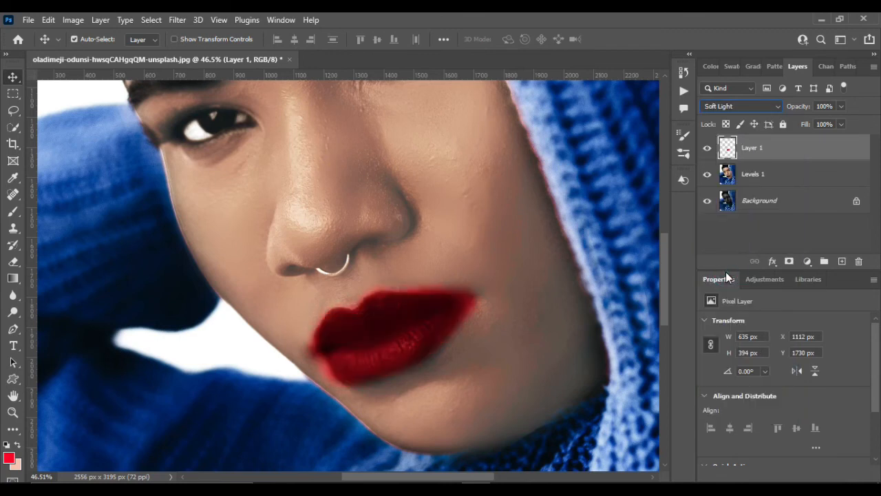
- Add a layer mask to Layer 1 and paint it black to remove red spill around the lips' left corner
left_click(789, 263)
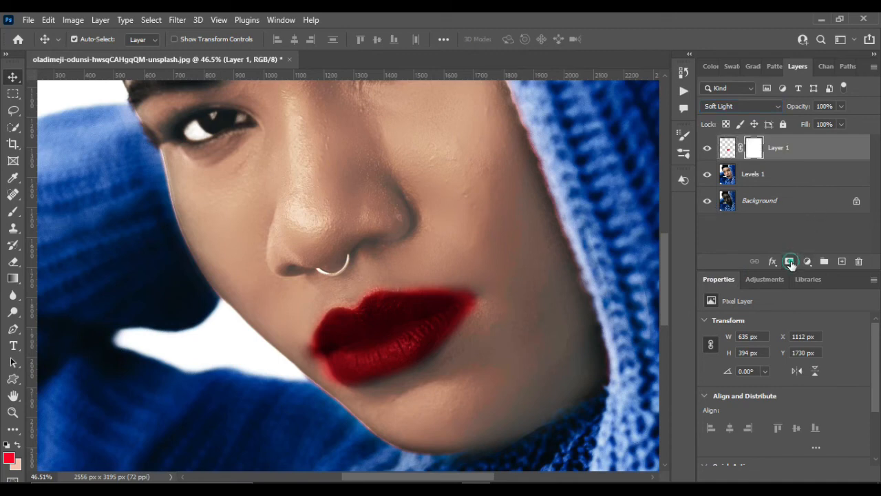
left_click(13, 211)
left_click_drag(480, 298, 477, 345)
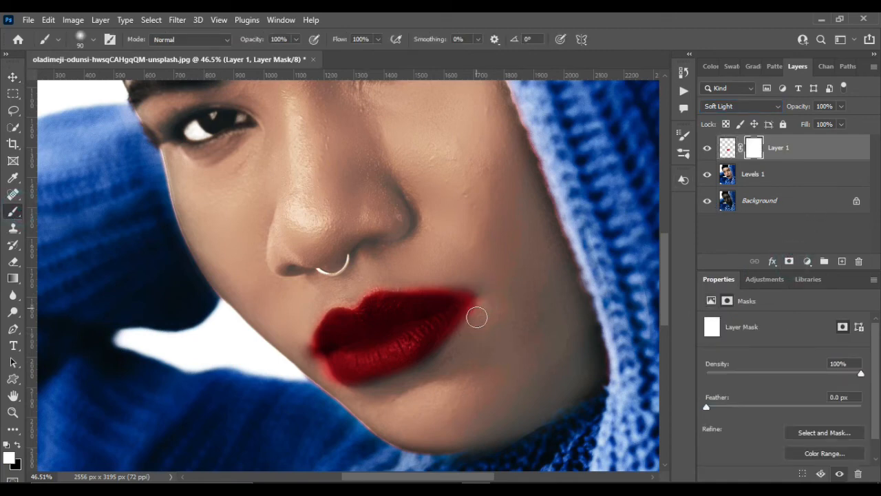
left_click(18, 445)
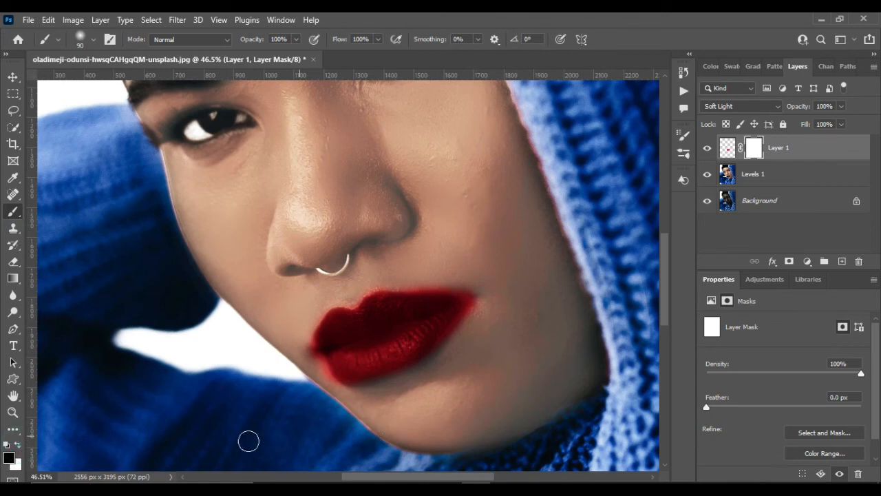
mouse_move(315, 310)
left_mouse_down()
mouse_move(302, 365)
mouse_move(316, 399)
mouse_move(316, 365)
left_mouse_up()
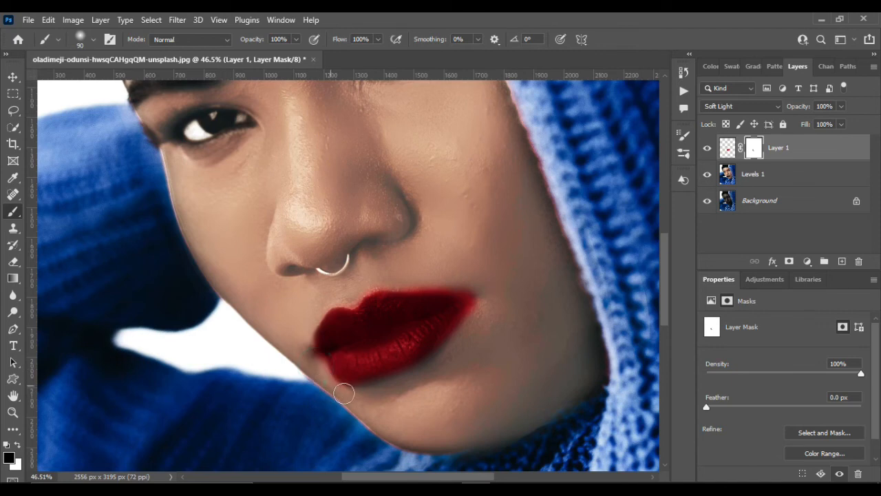
- Paint black on Layer 1's mask along the lip edges to clean the red spill off the surrounding skin
scroll(385, 394, "up", 5)
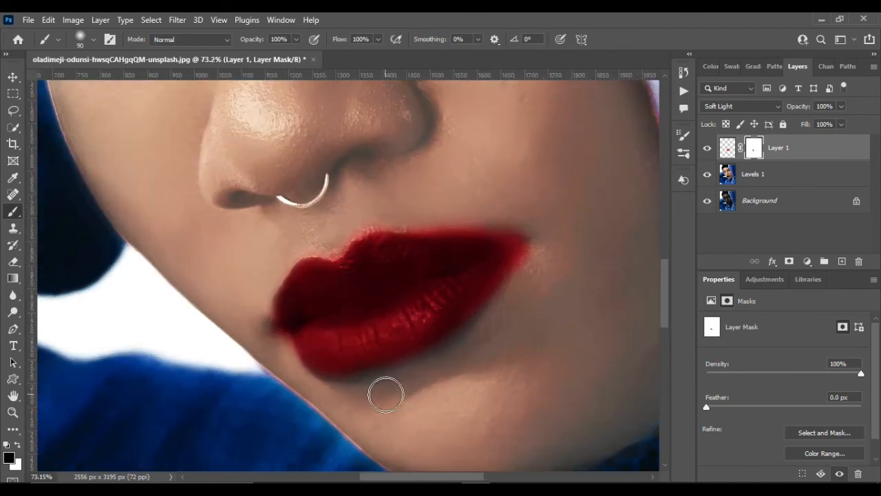
left_click(316, 150)
mouse_move(312, 179)
left_mouse_down()
mouse_move(313, 201)
mouse_move(331, 182)
mouse_move(448, 153)
left_mouse_up()
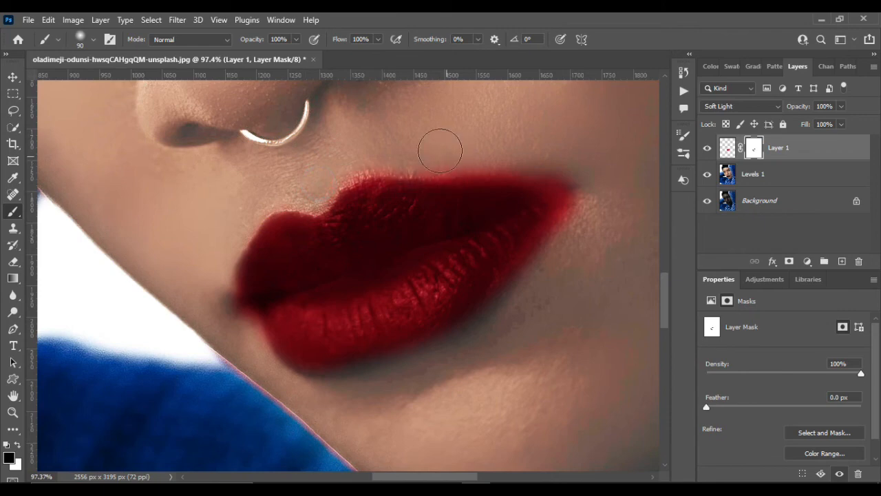
mouse_move(331, 172)
left_mouse_down()
mouse_move(397, 158)
mouse_move(402, 170)
mouse_move(366, 149)
left_mouse_up()
left_click_drag(326, 175, 415, 151)
mouse_move(336, 168)
left_mouse_down()
mouse_move(459, 166)
mouse_move(427, 158)
mouse_move(587, 166)
mouse_move(550, 286)
mouse_move(559, 282)
mouse_move(409, 378)
mouse_move(368, 386)
mouse_move(290, 385)
mouse_move(251, 352)
mouse_move(218, 293)
mouse_move(246, 214)
mouse_move(283, 161)
mouse_move(319, 175)
mouse_move(329, 216)
left_mouse_up()
scroll(330, 216, "down", 8)
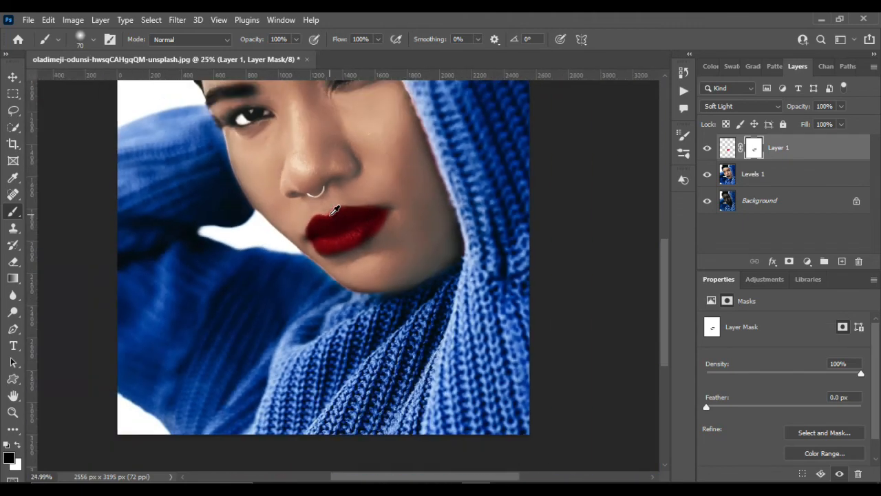
scroll(336, 210, "up", 3)
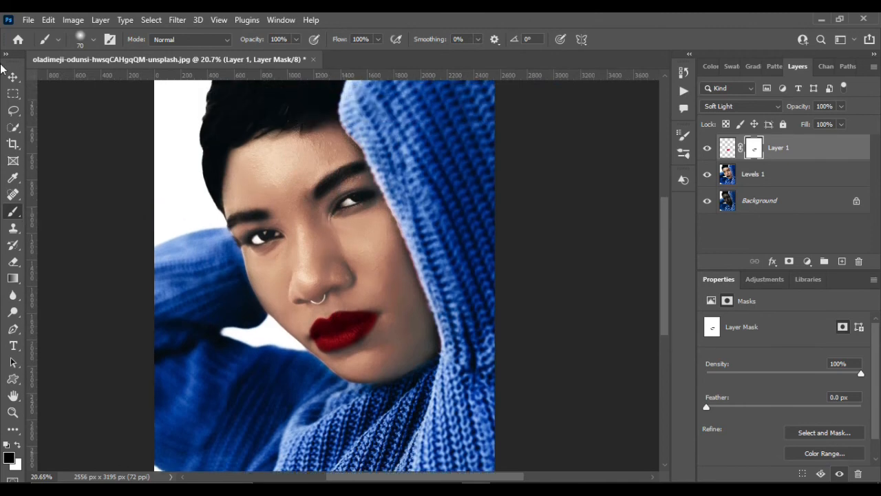
- Lower Layer 1's opacity to about 96% and merge it with the Levels 1 layer
left_click(13, 77)
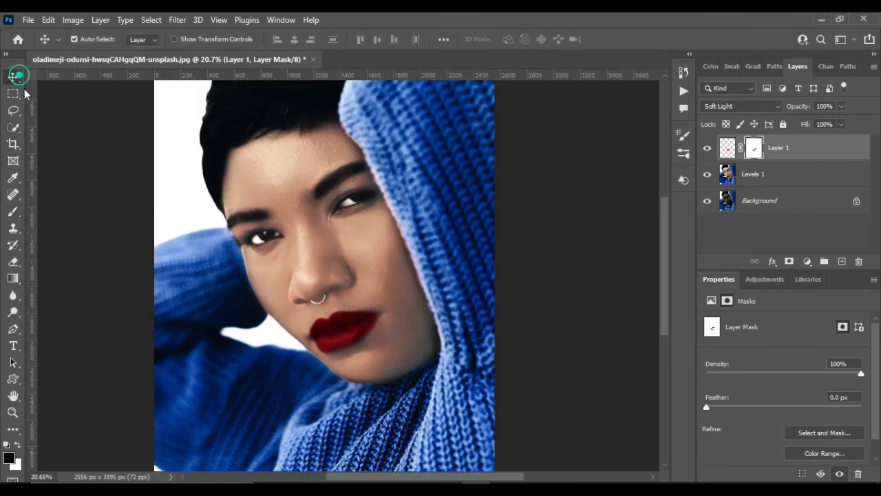
left_click(805, 179, "ctrl")
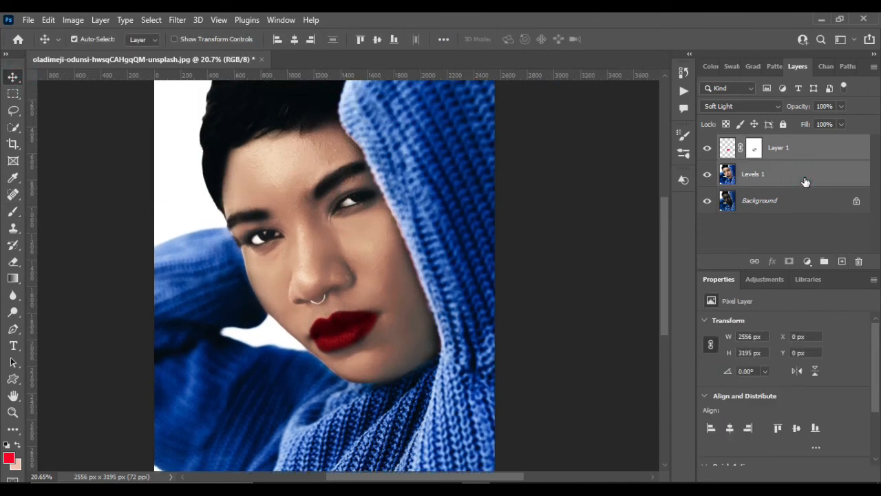
left_click(802, 177)
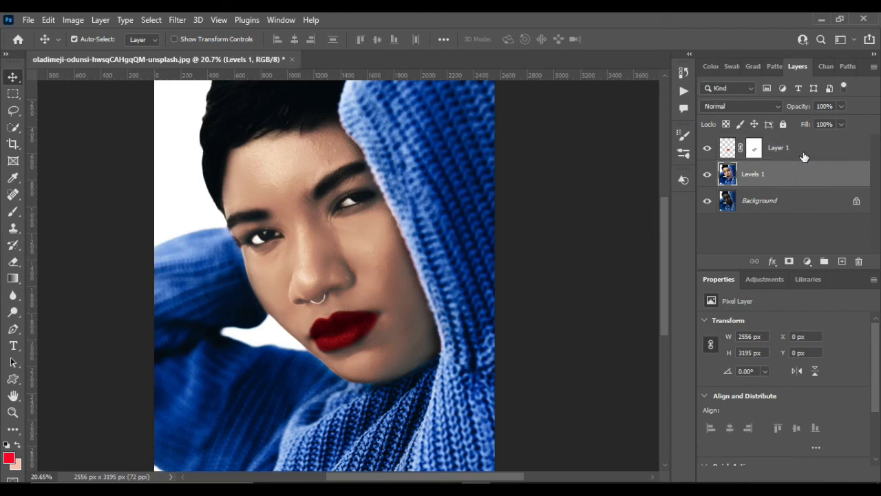
left_click(803, 154)
left_click(841, 106)
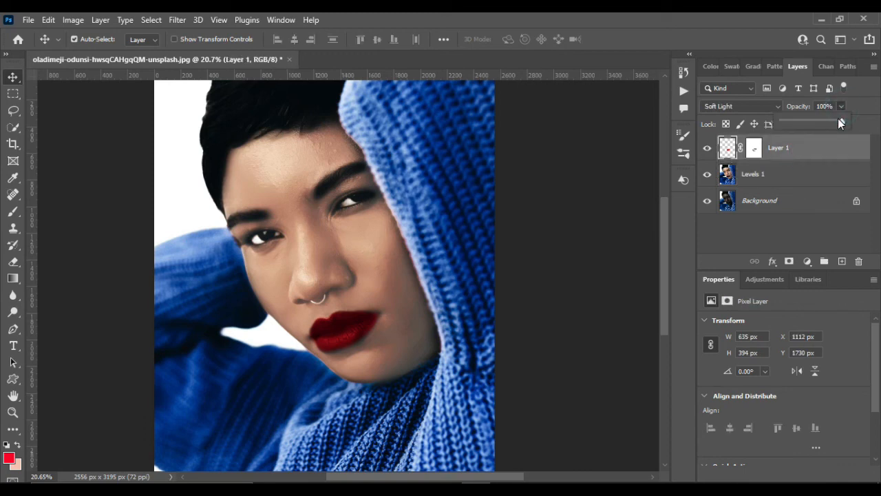
left_click_drag(843, 120, 814, 124)
left_click_drag(839, 121, 837, 122)
left_click(840, 122)
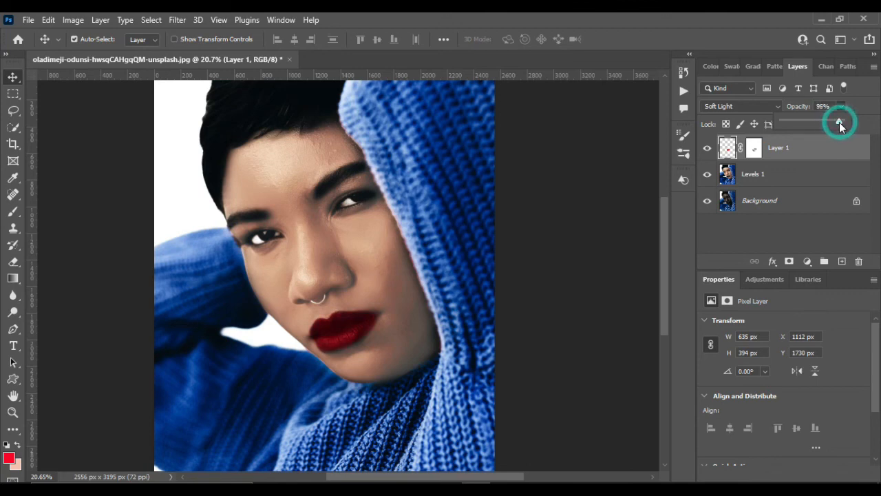
left_click(804, 174, "shift")
key("ctrl+e")
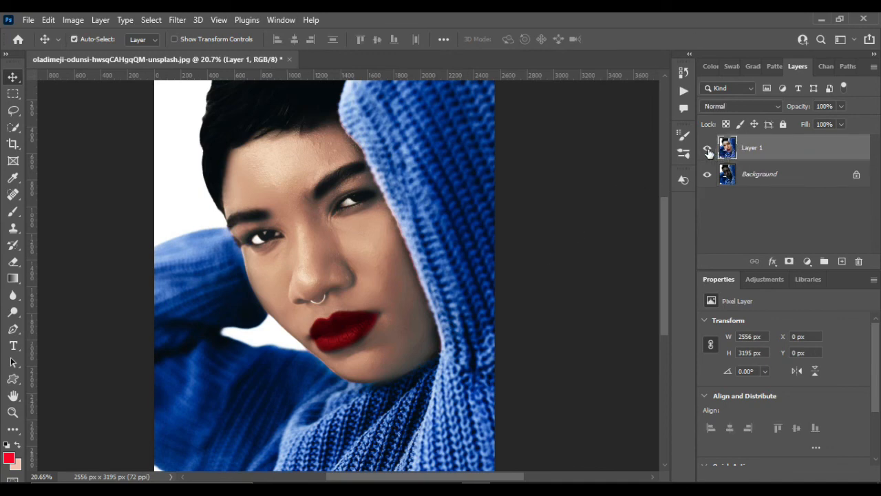
- Compare the finished portrait with the original Background by toggling the visibility of the merged Layer 1
left_click(707, 151)
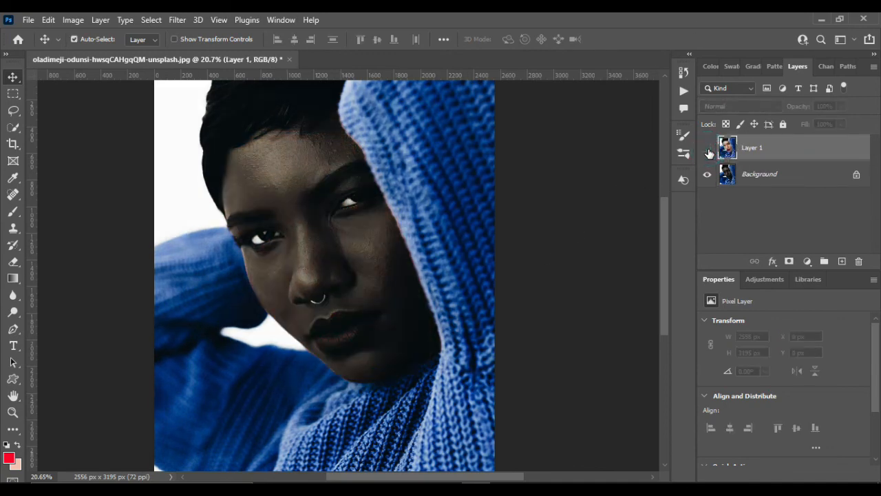
left_click(707, 151)
left_click(707, 150)
left_click(707, 150)
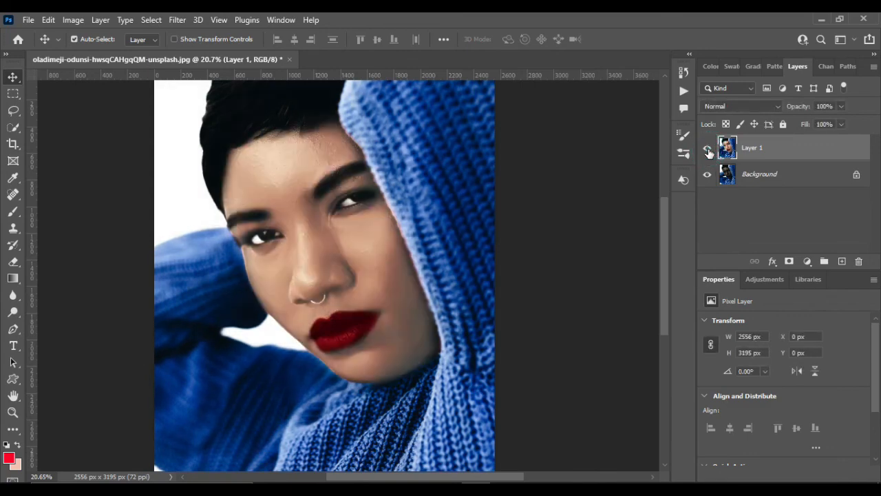
left_click(708, 151)
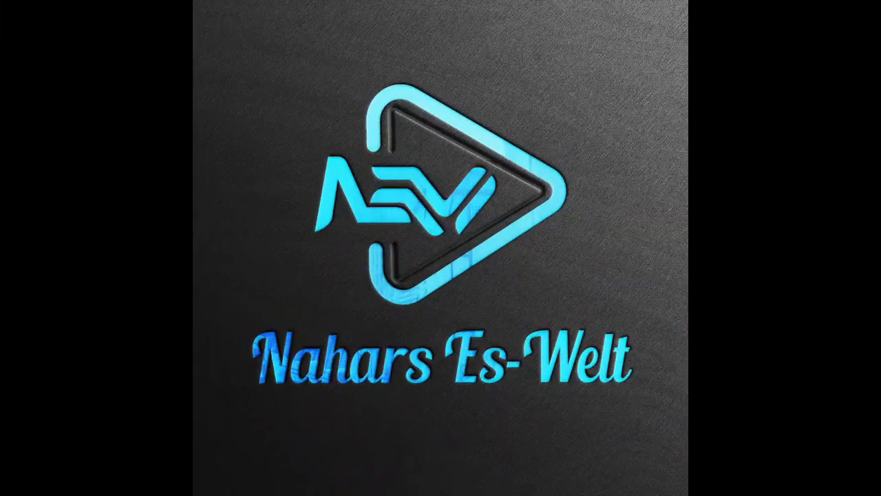